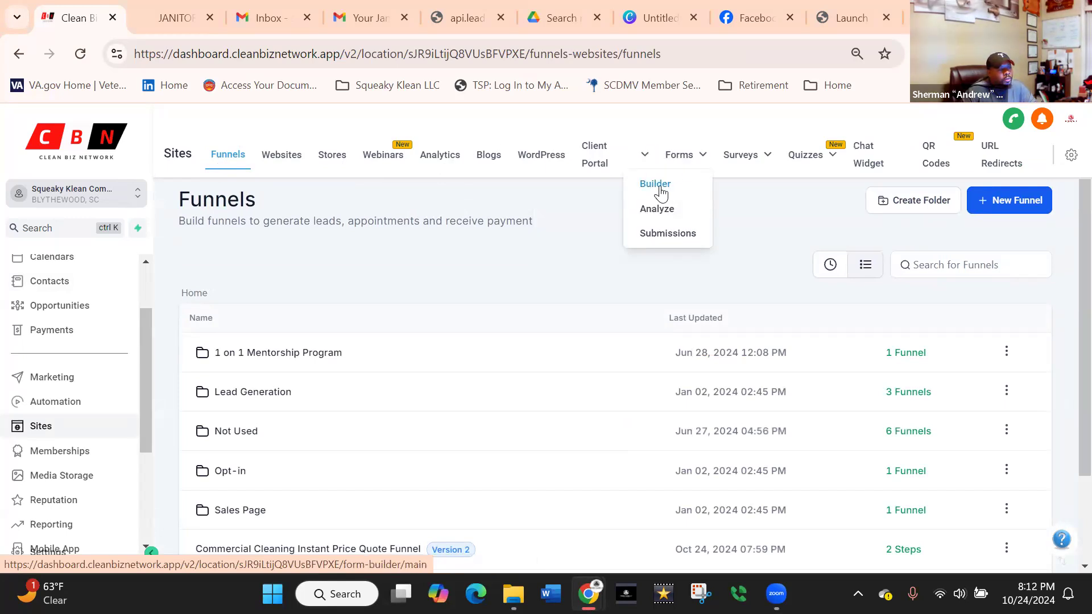
Open the Commercial Instant Quote Form last updated Oct 24, 2024 07:57 PM in the form builder.
left_click(659, 189)
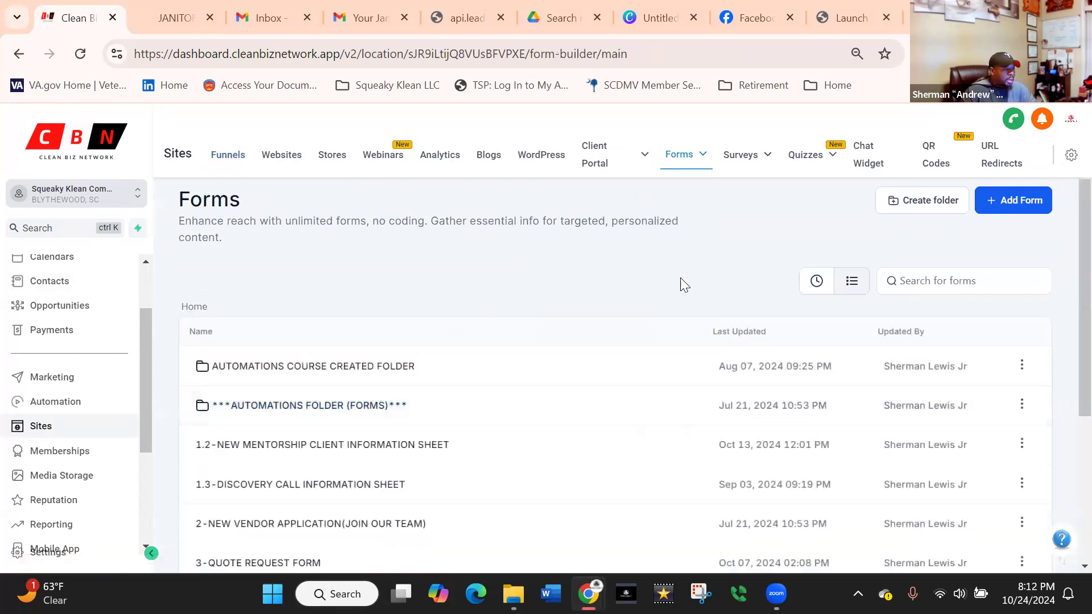
scroll(659, 309, "down", 3)
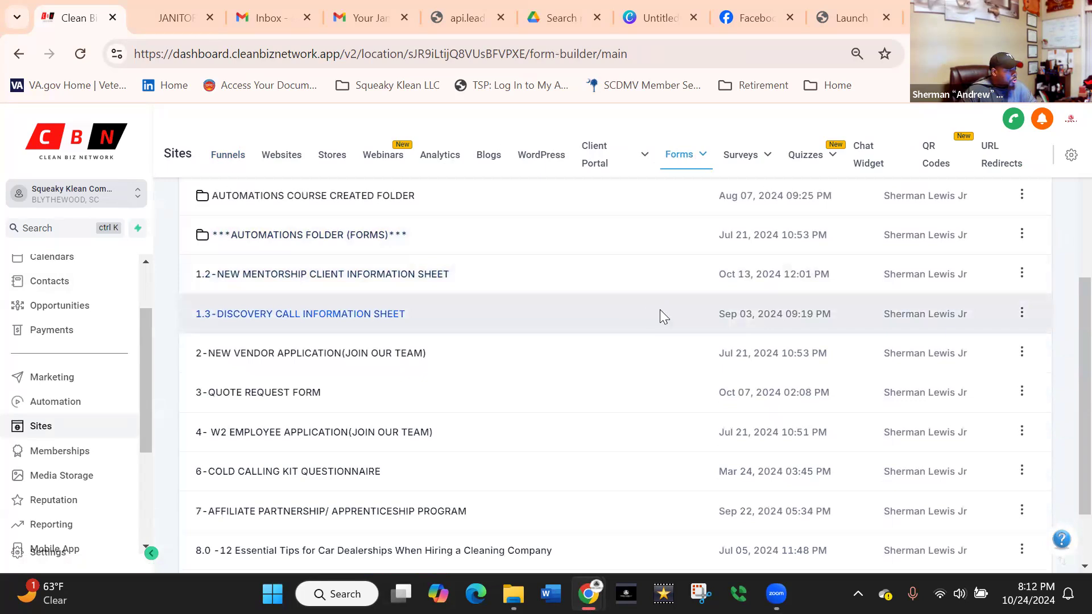
scroll(660, 310, "down", 2)
left_click(1009, 512)
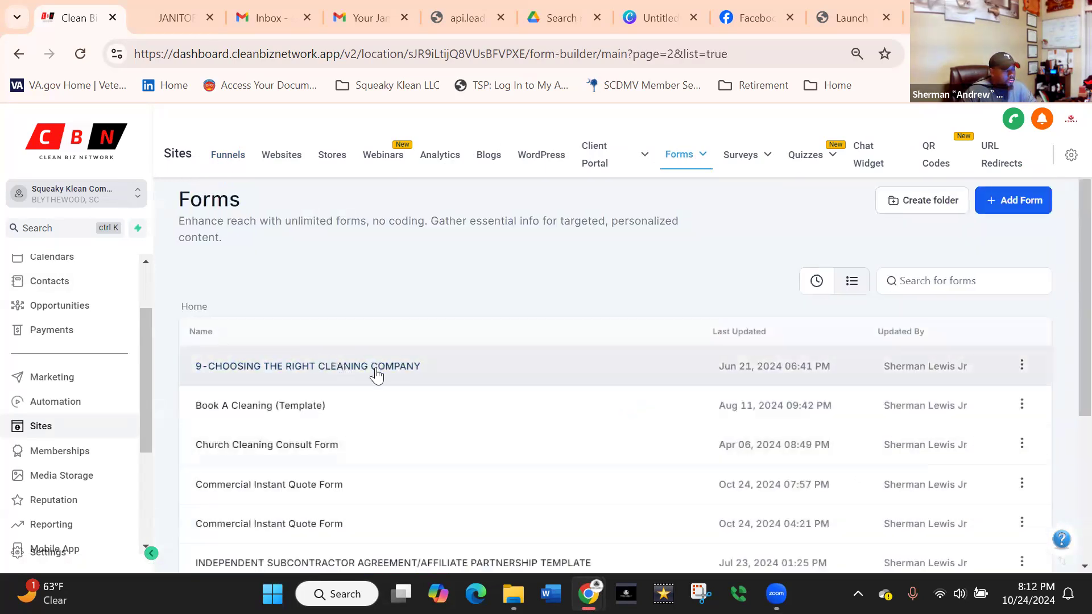
scroll(482, 362, "down", 5)
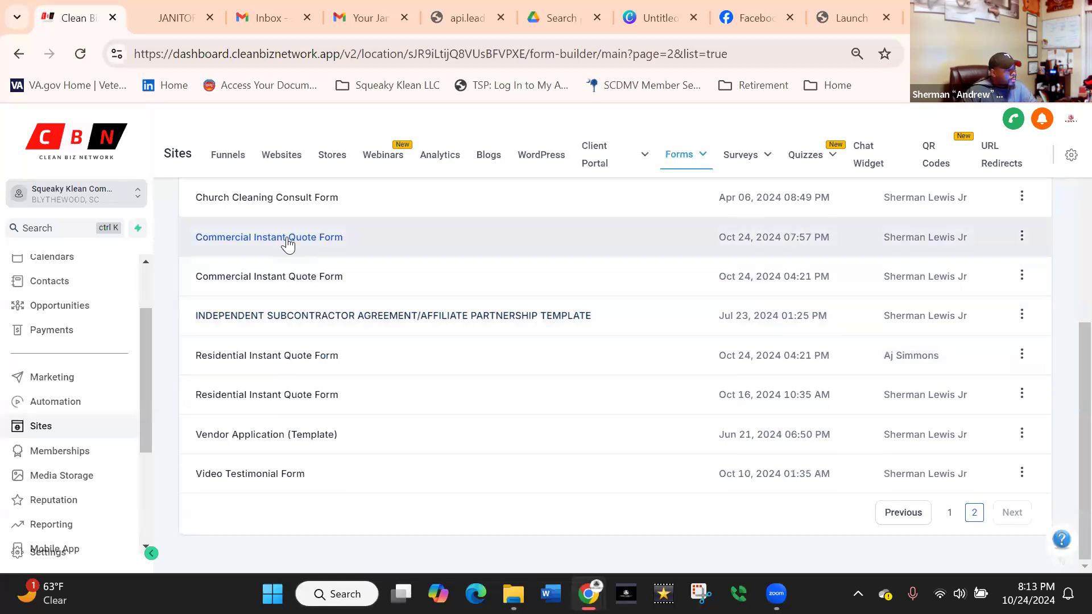
left_click(291, 238)
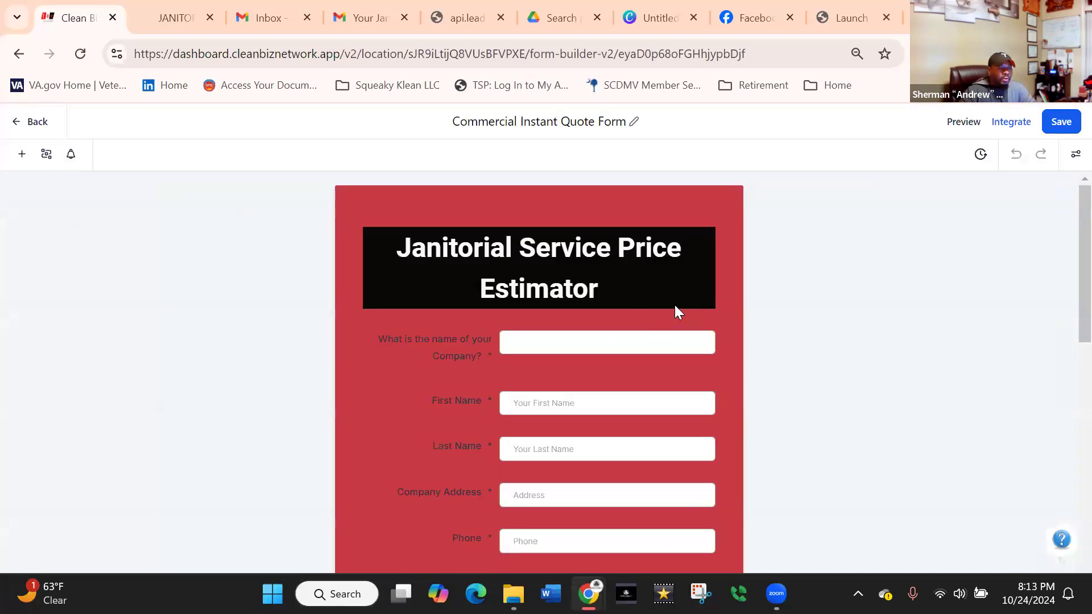
Clear and re-enter the recipient e-mail in the form's email notification settings, and save the settings and the form.
scroll(387, 307, "down", 8)
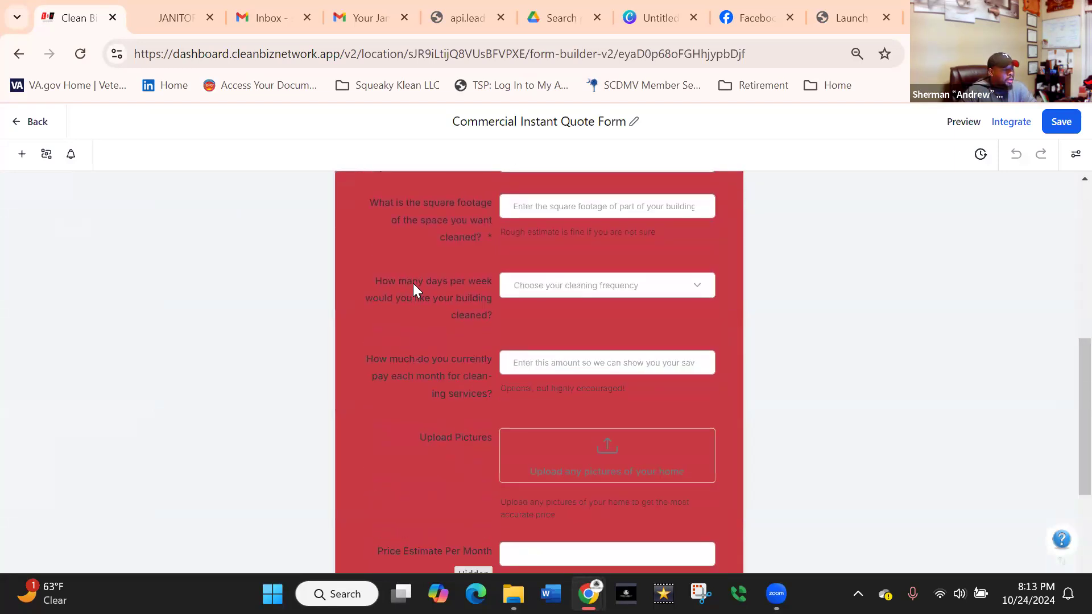
scroll(413, 288, "down", 5)
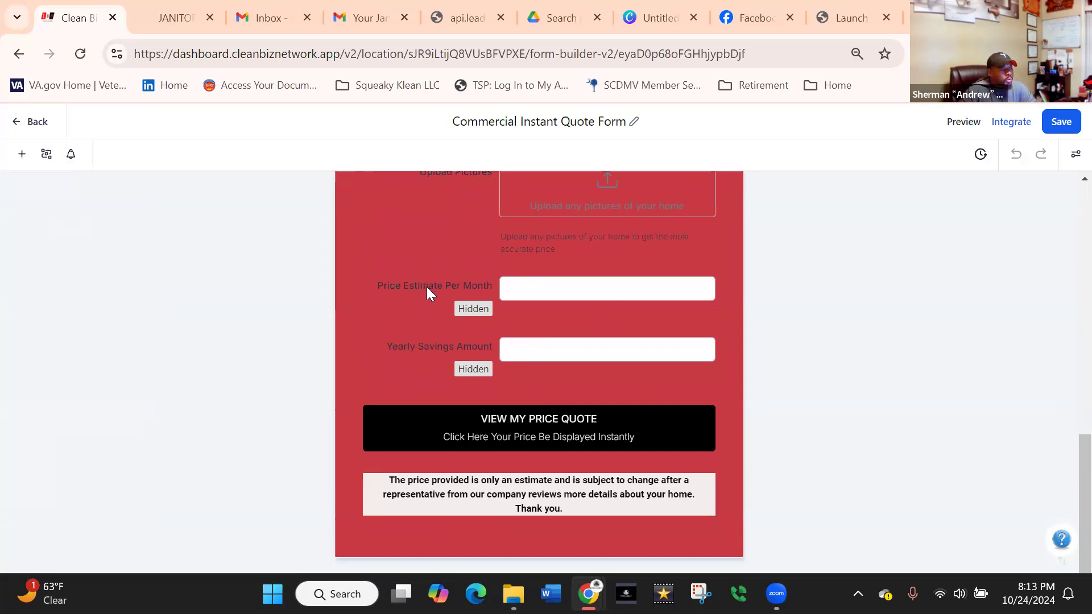
scroll(426, 287, "up", 13)
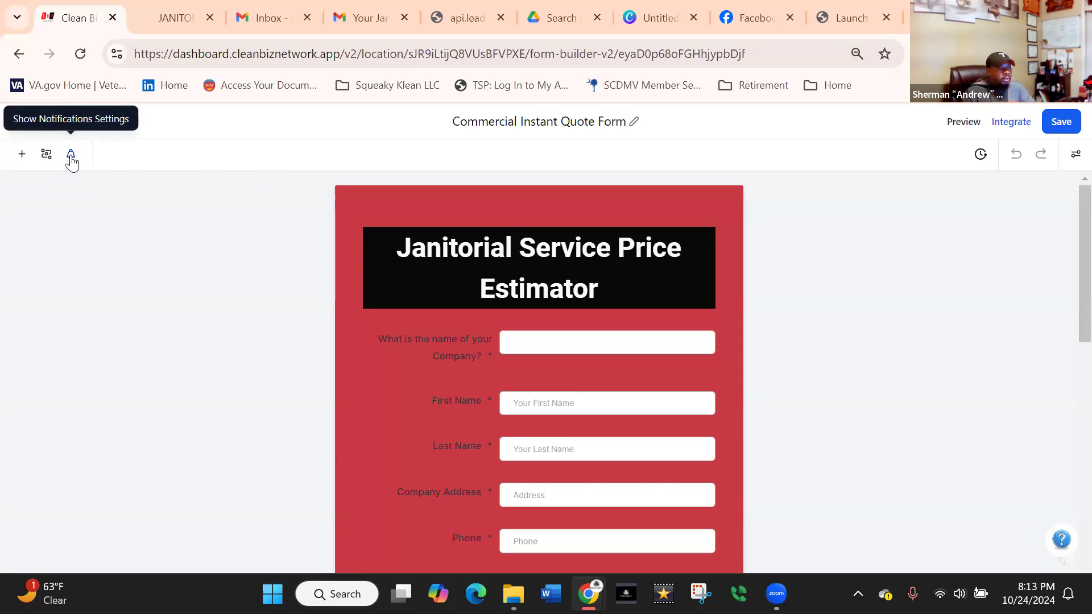
left_click(71, 160)
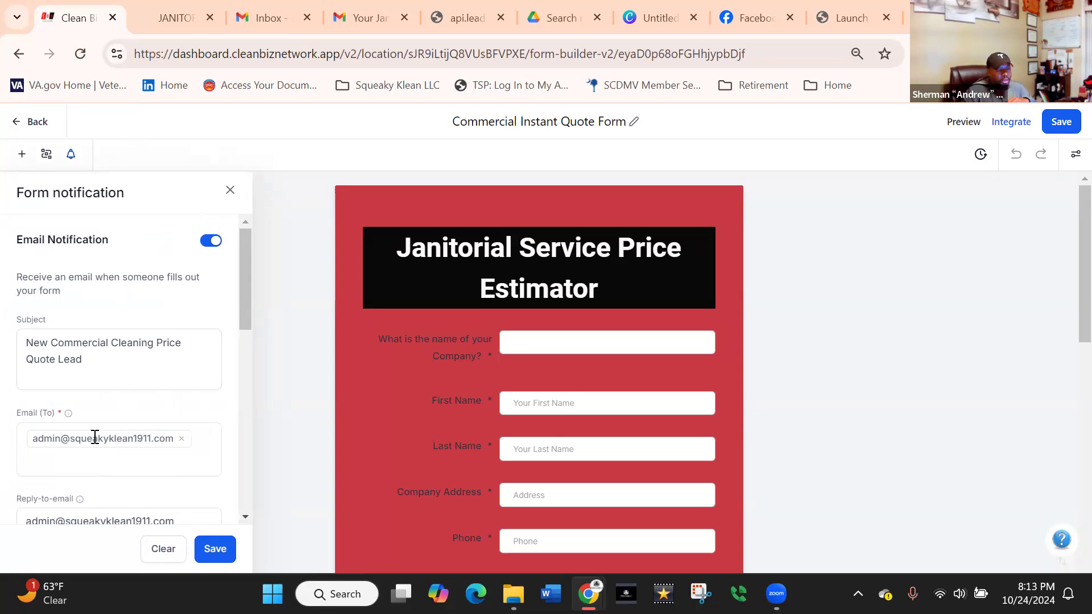
left_click(179, 439)
left_click(163, 441)
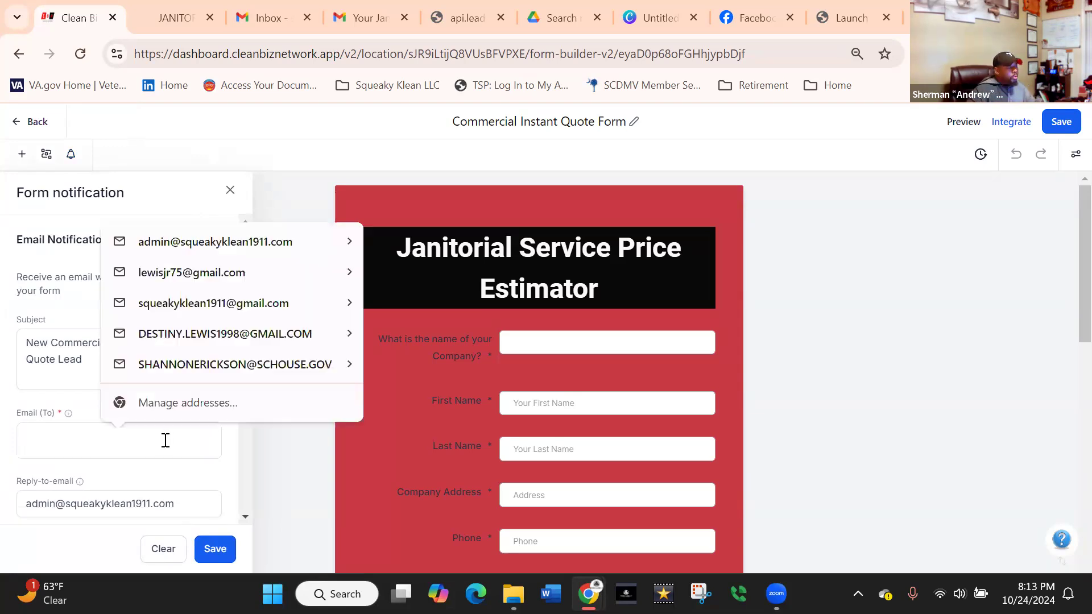
left_click(183, 242)
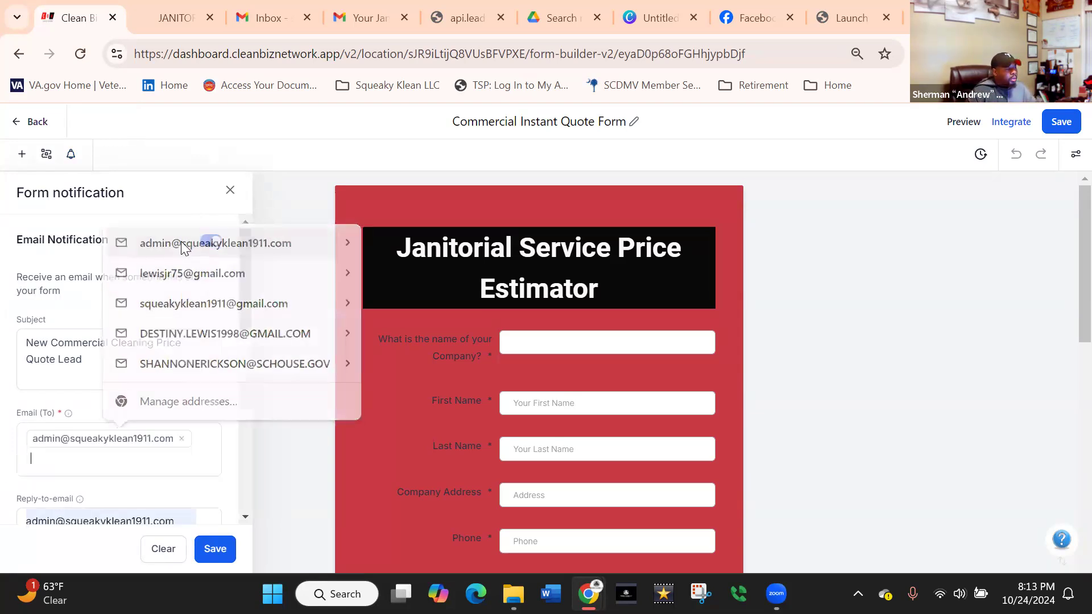
scroll(176, 448, "down", 4)
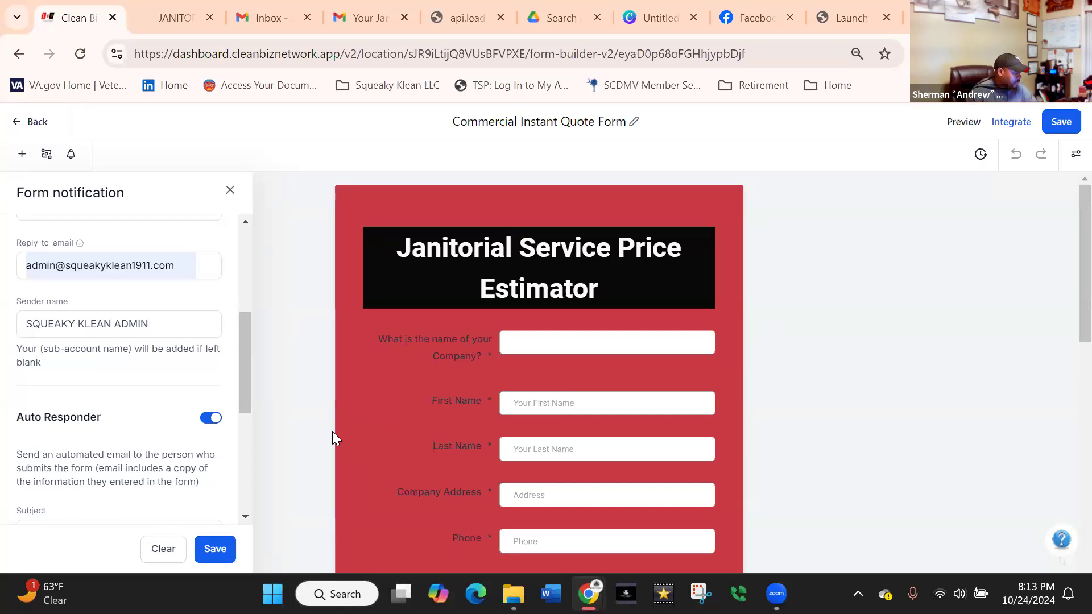
left_click(215, 549)
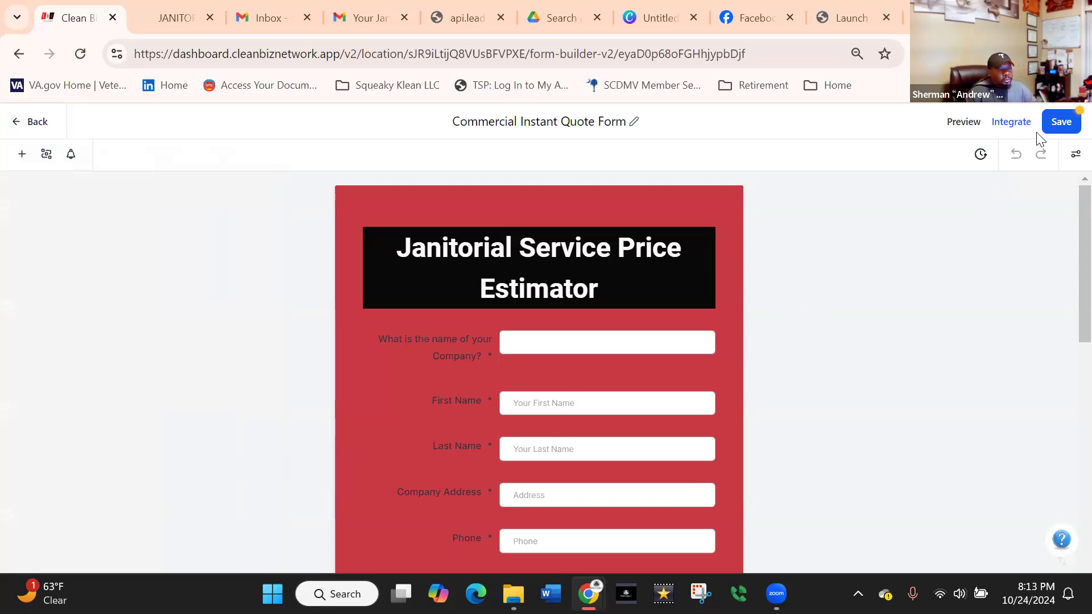
left_click(1058, 125)
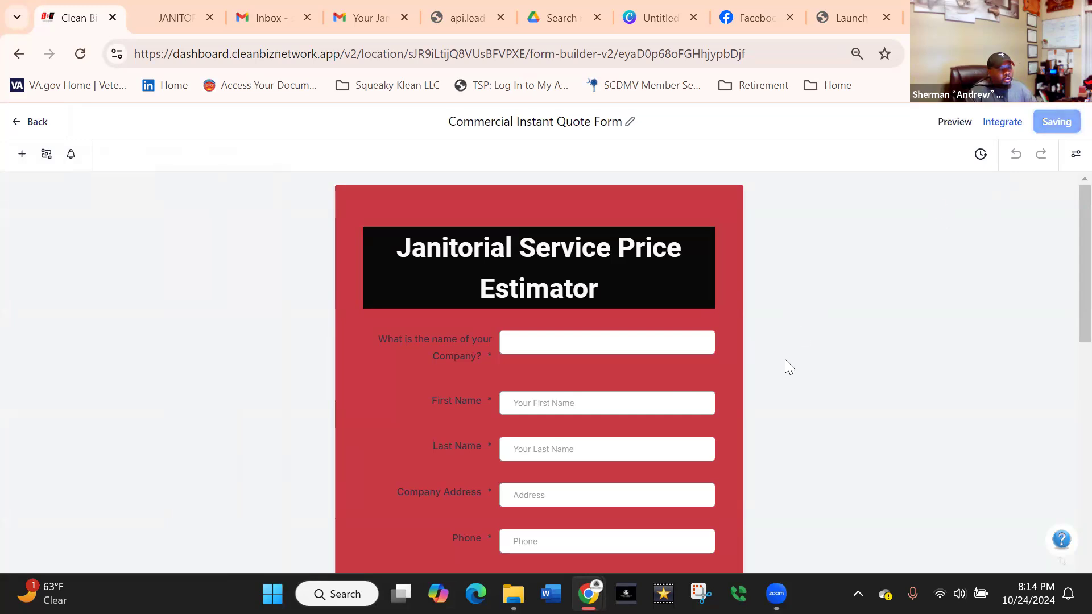
Look over the price estimator form's fields and open its live preview.
scroll(738, 397, "down", 10)
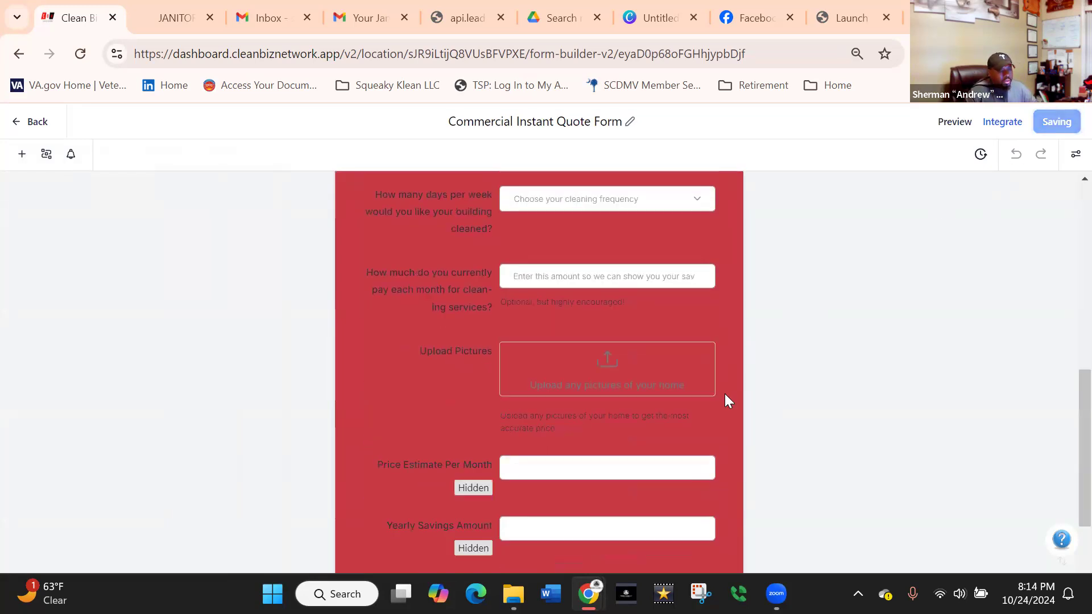
scroll(741, 398, "down", 2)
scroll(718, 410, "up", 5)
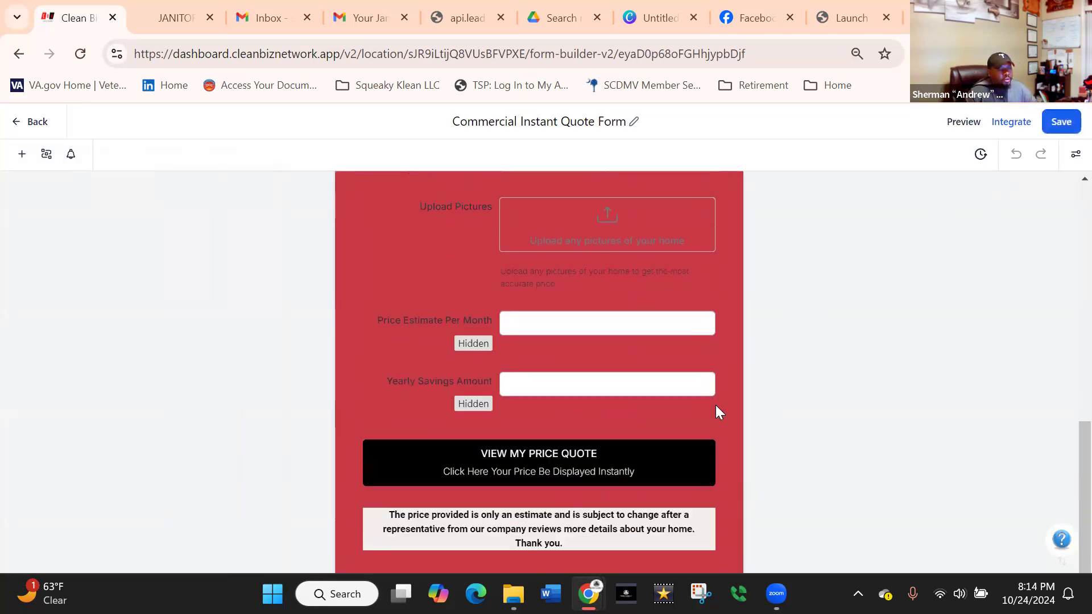
scroll(716, 405, "up", 5)
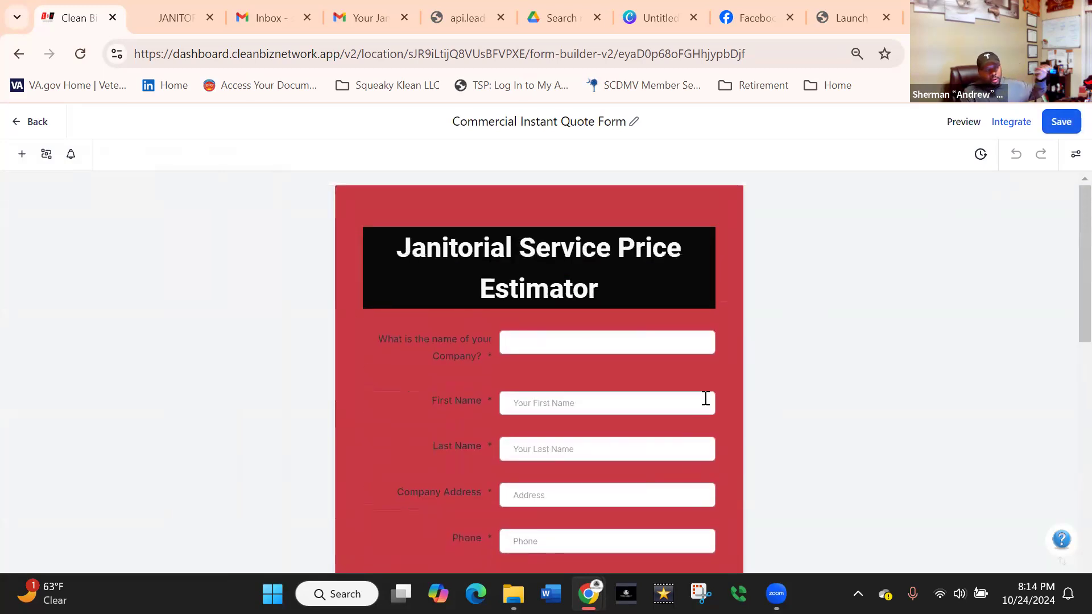
left_click(968, 130)
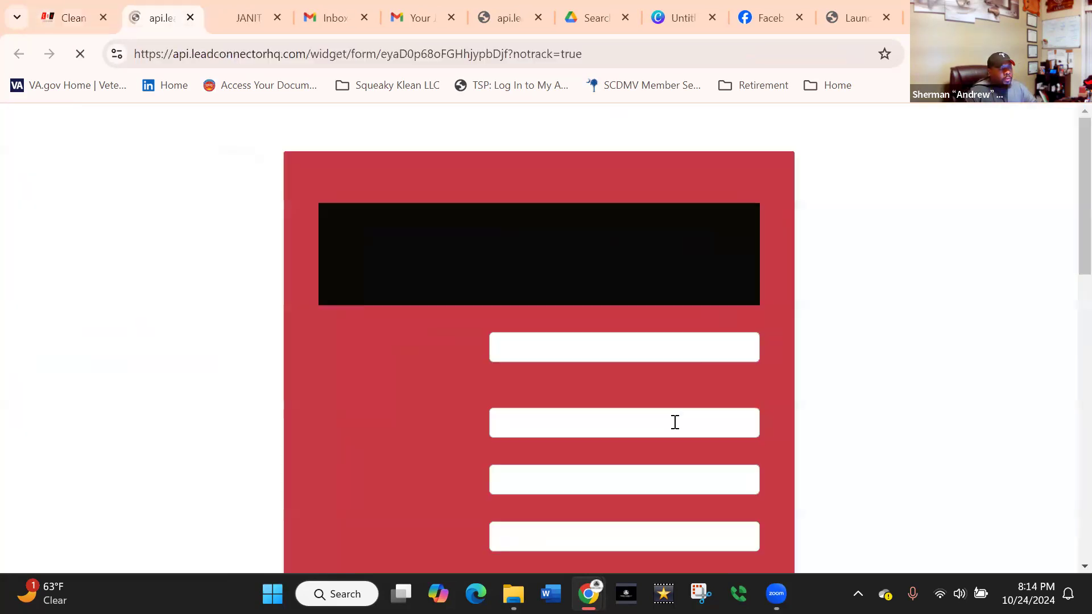
Enter ABC COMPANY as the company name and autofill the contact's name and address from a saved profile.
left_click(557, 345)
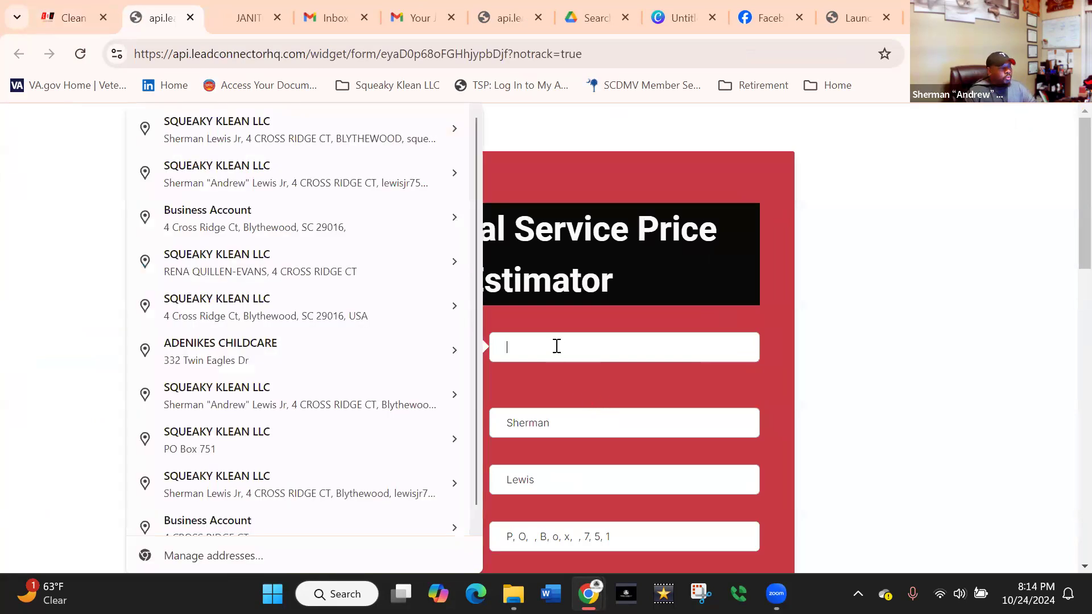
type("abc")
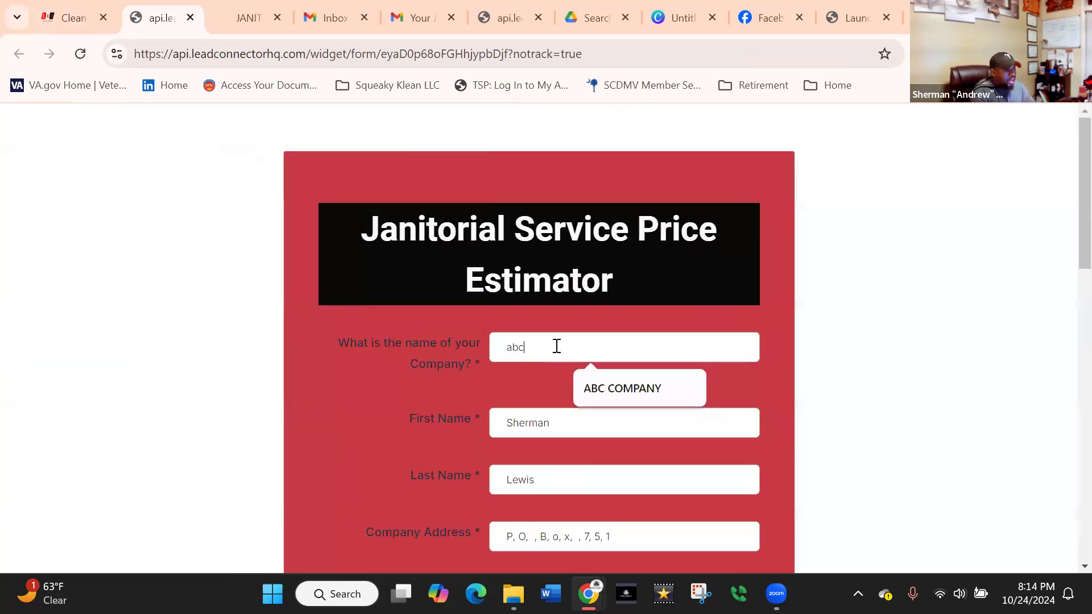
left_click(609, 387)
left_click(546, 421)
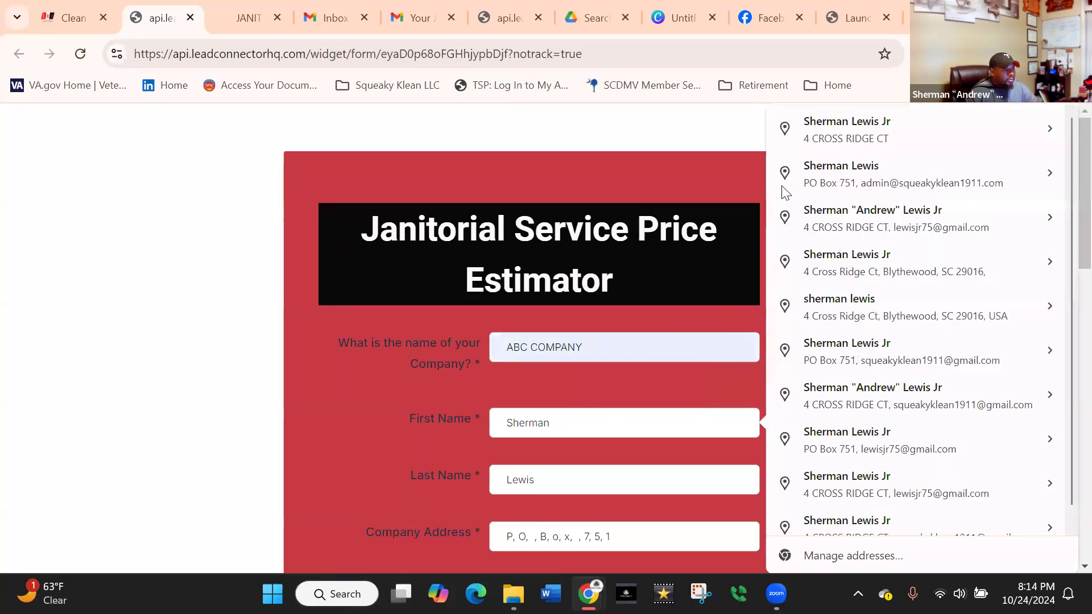
left_click(836, 181)
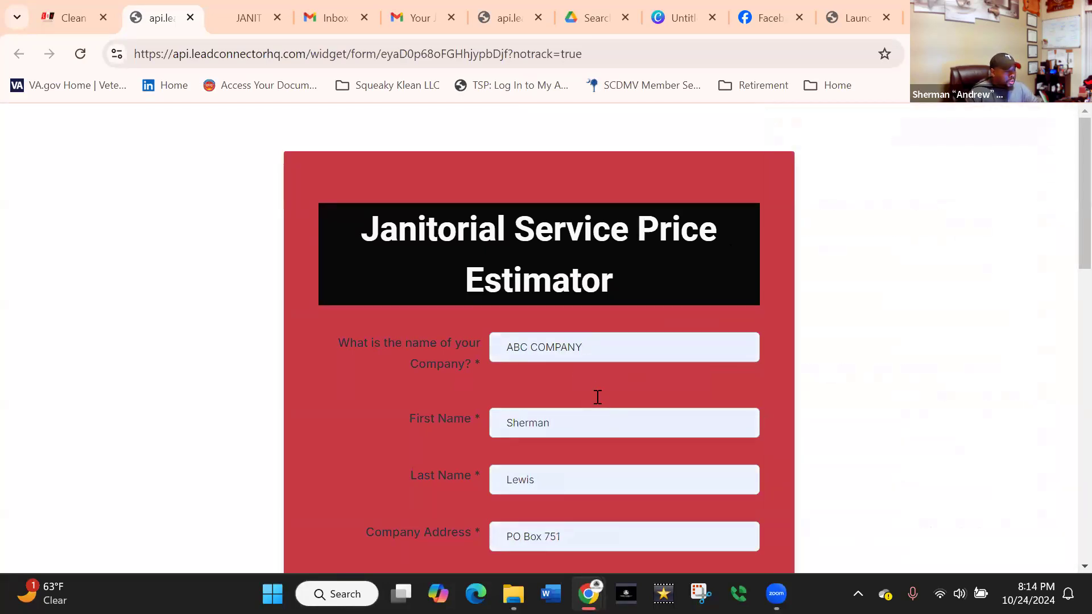
Replace the autofilled phone number and e-mail with the contact's other saved phone number and e-mail address.
scroll(597, 397, "down", 5)
left_click_drag(578, 336, 479, 346)
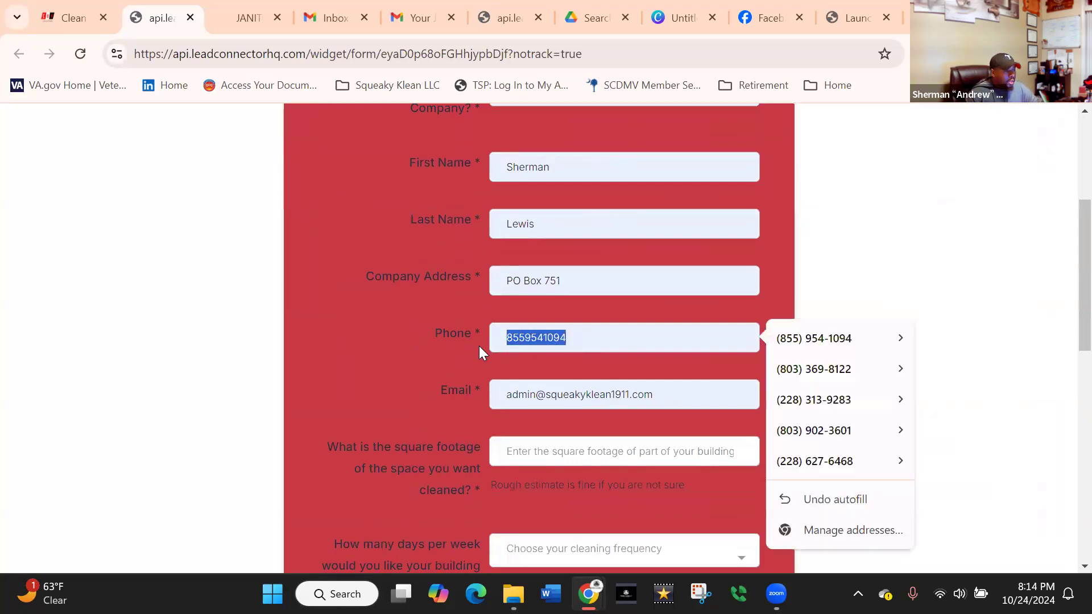
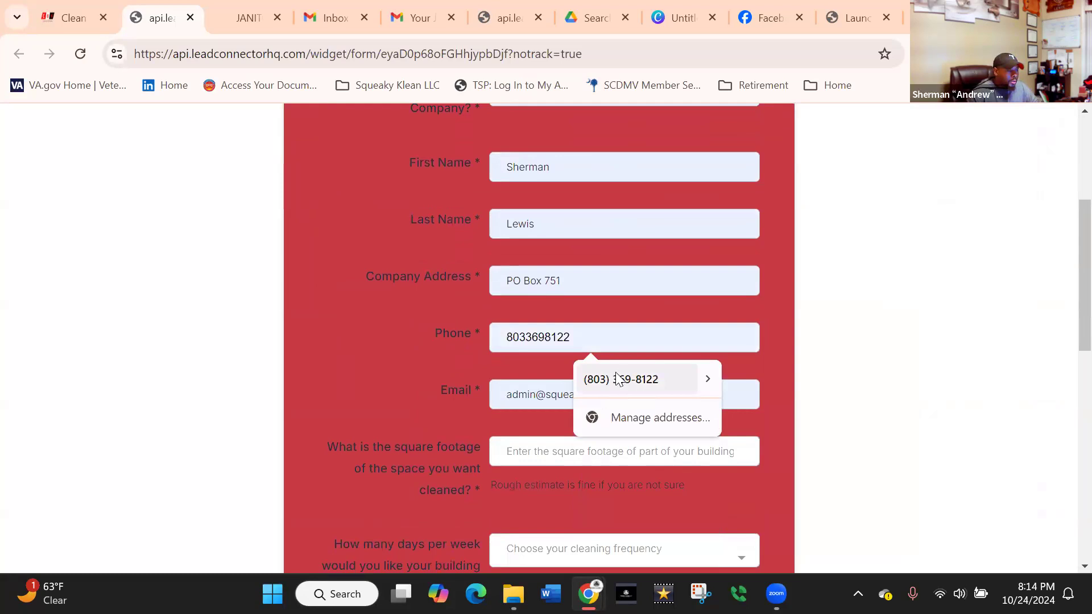
left_click(619, 380)
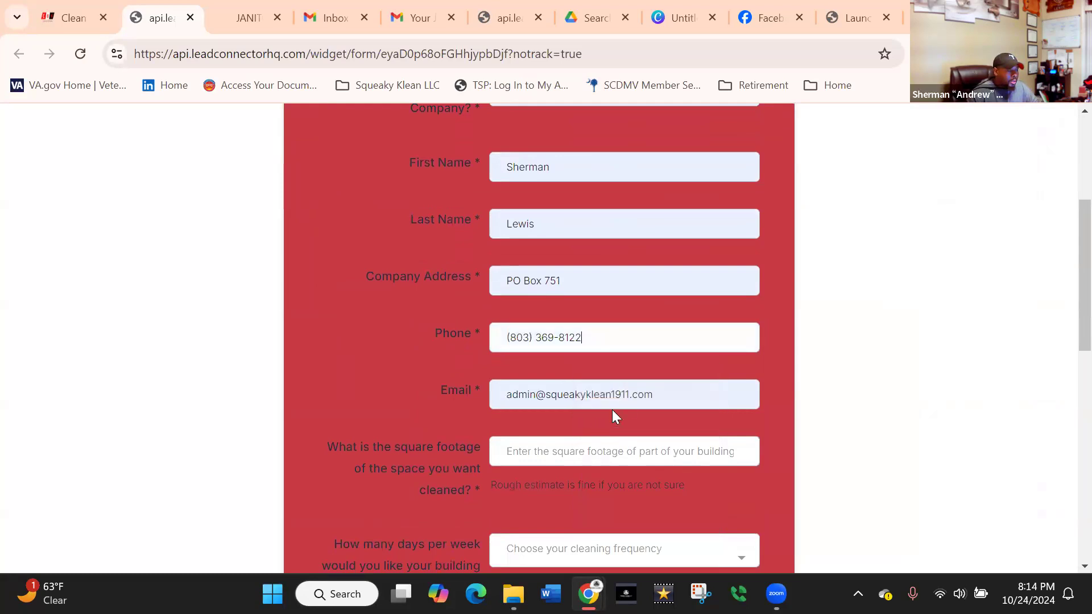
left_click_drag(672, 390, 477, 387)
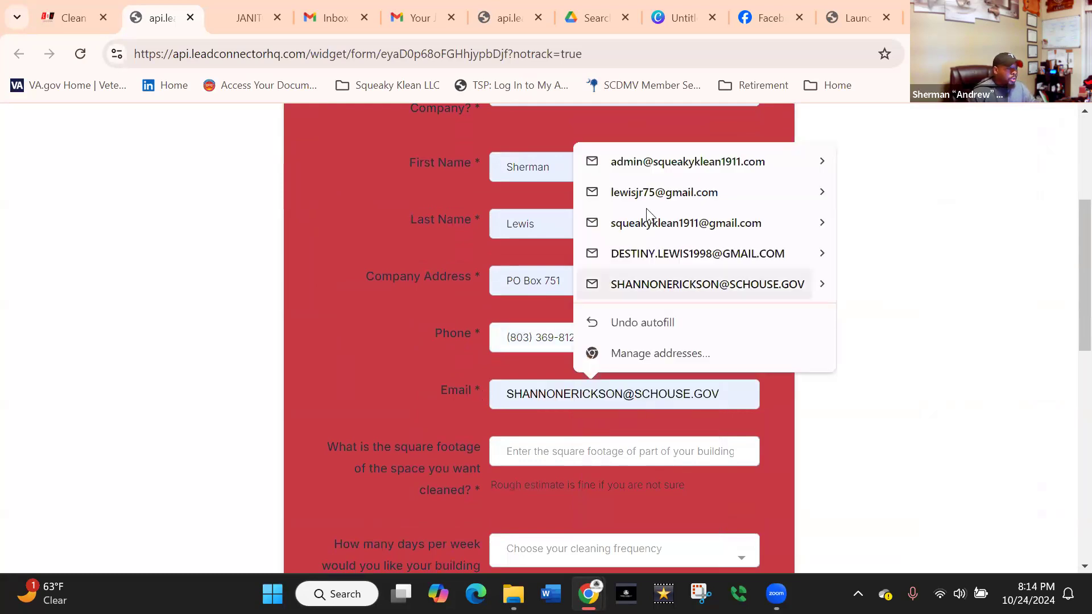
left_click(648, 193)
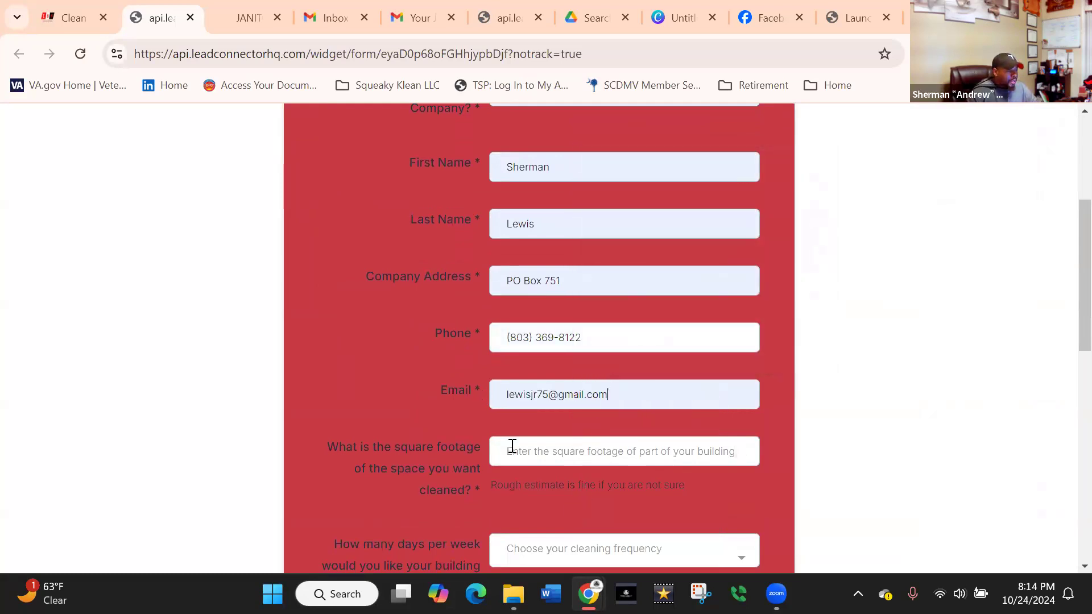
Set the square footage to 2500 and the cleaning frequency to 3 days per week.
scroll(538, 290, "down", 3)
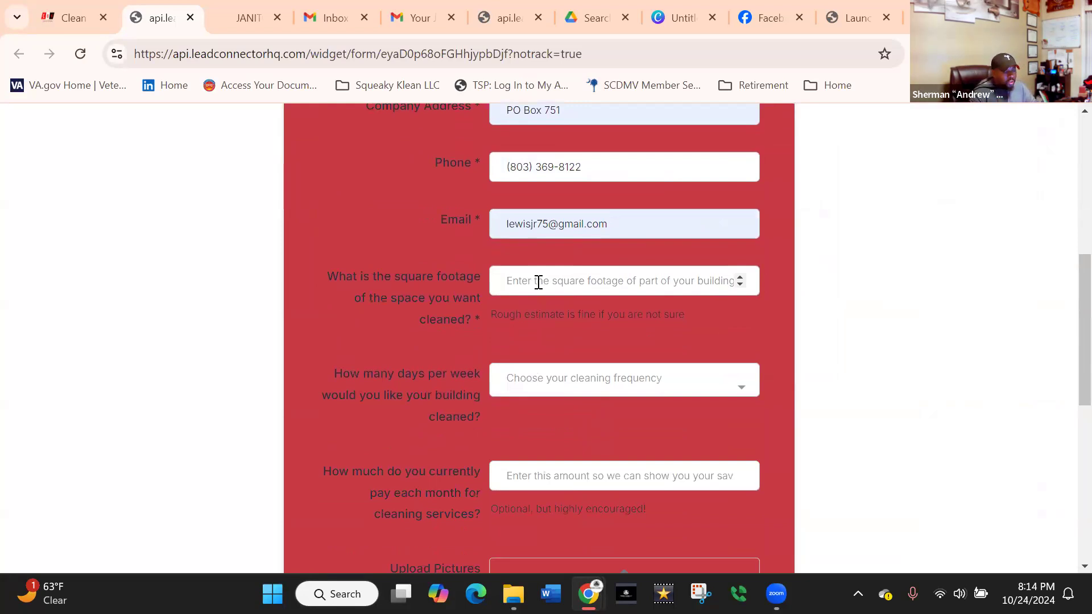
type("2500")
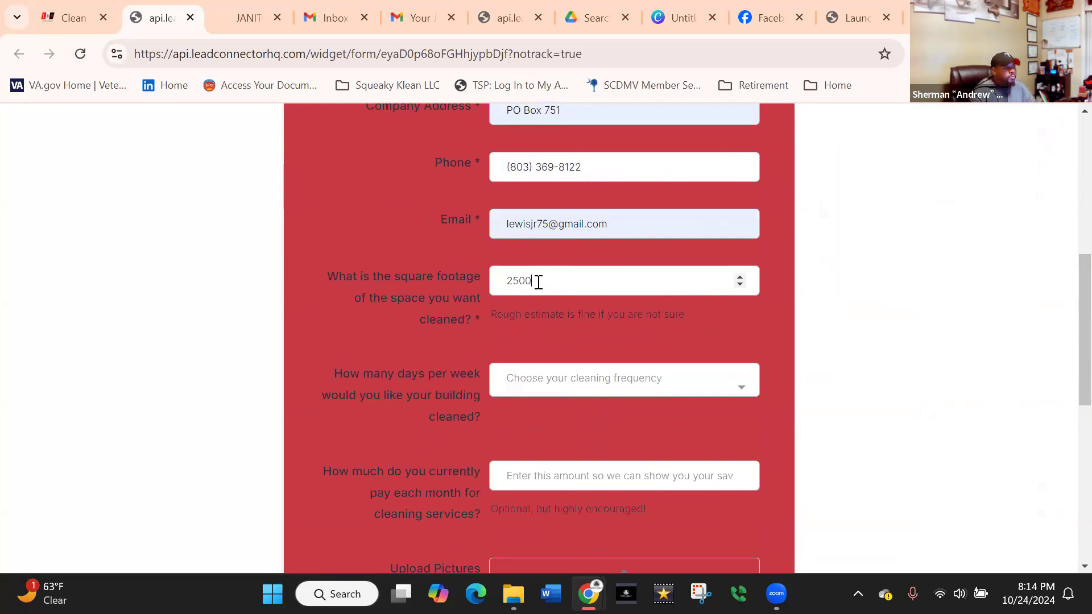
left_click(496, 387)
left_click(519, 205)
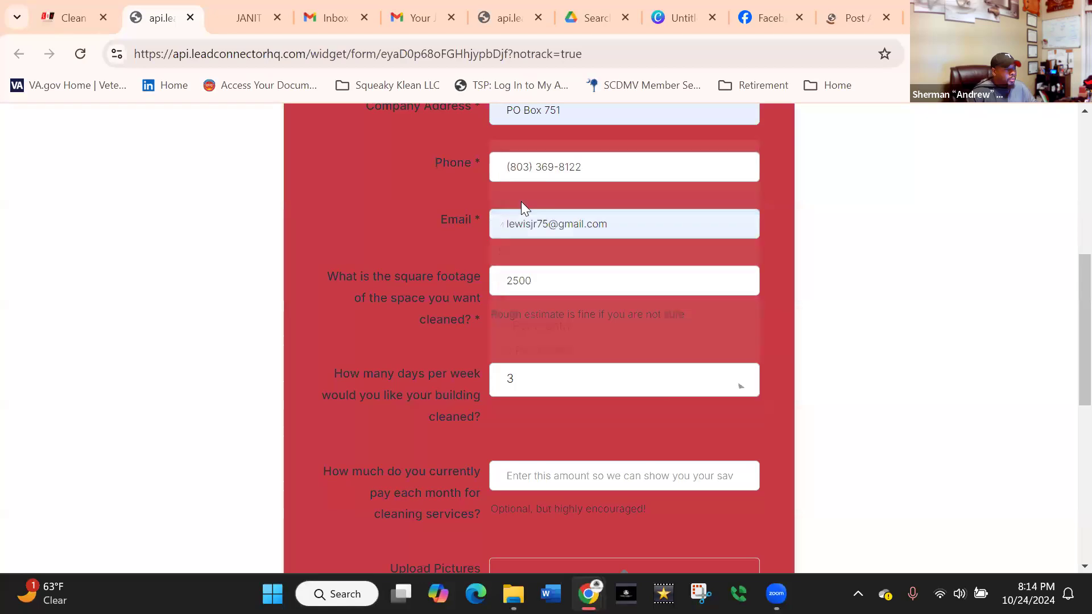
Enter 1500 as the amount currently paid each month for cleaning services.
scroll(559, 468, "down", 3)
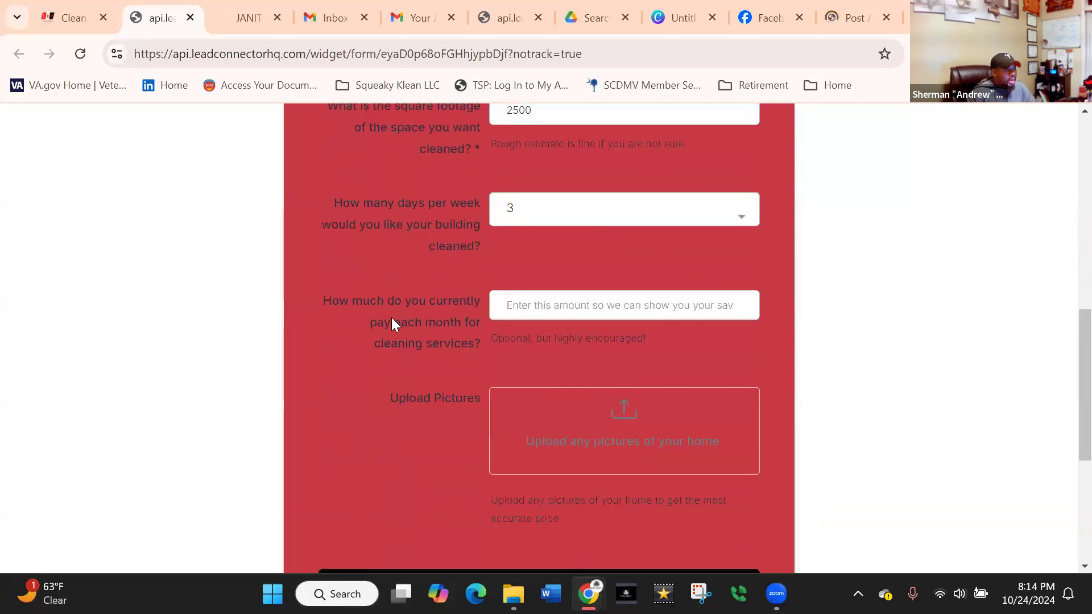
left_click(517, 308)
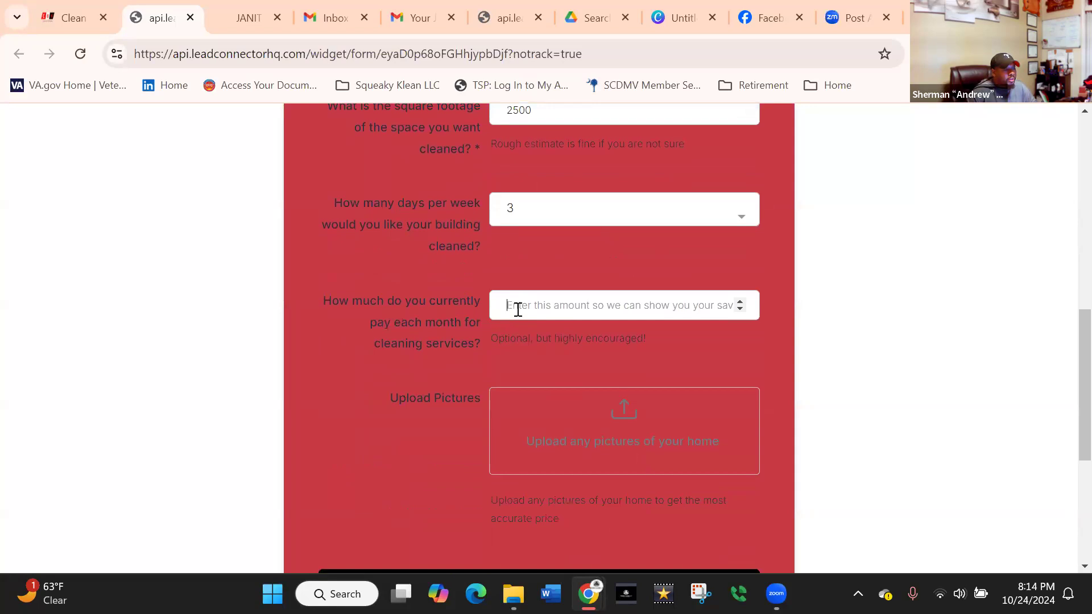
left_click(561, 307)
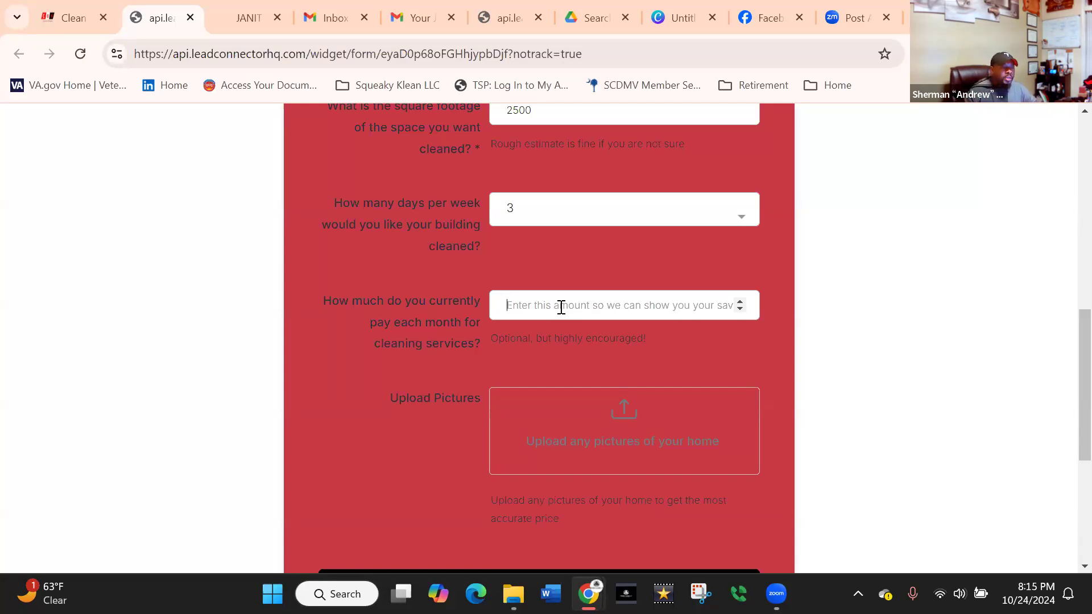
left_click(555, 313)
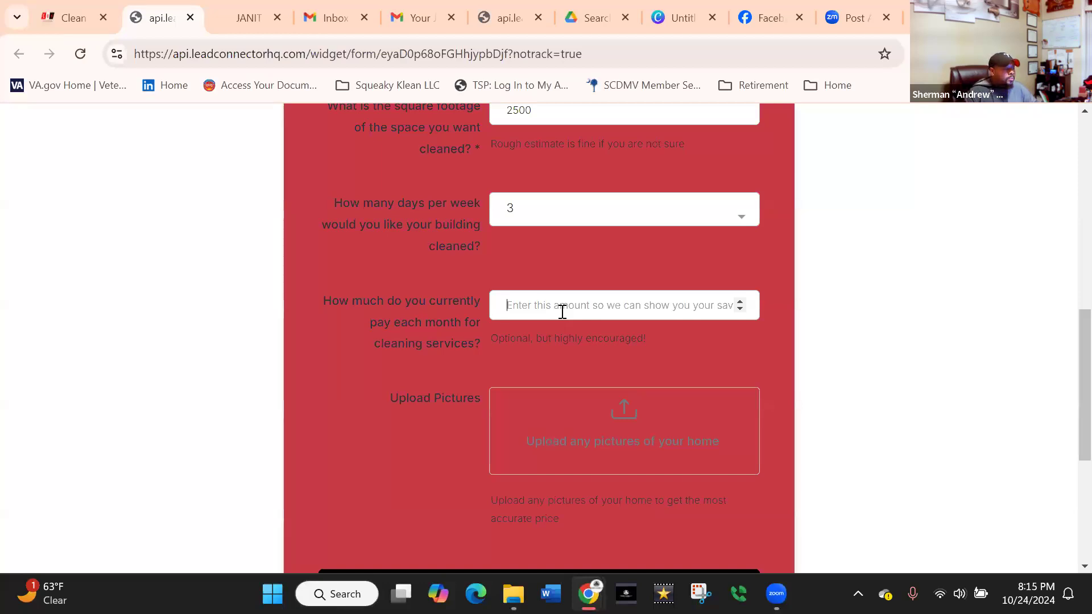
left_click(567, 303)
type("1500")
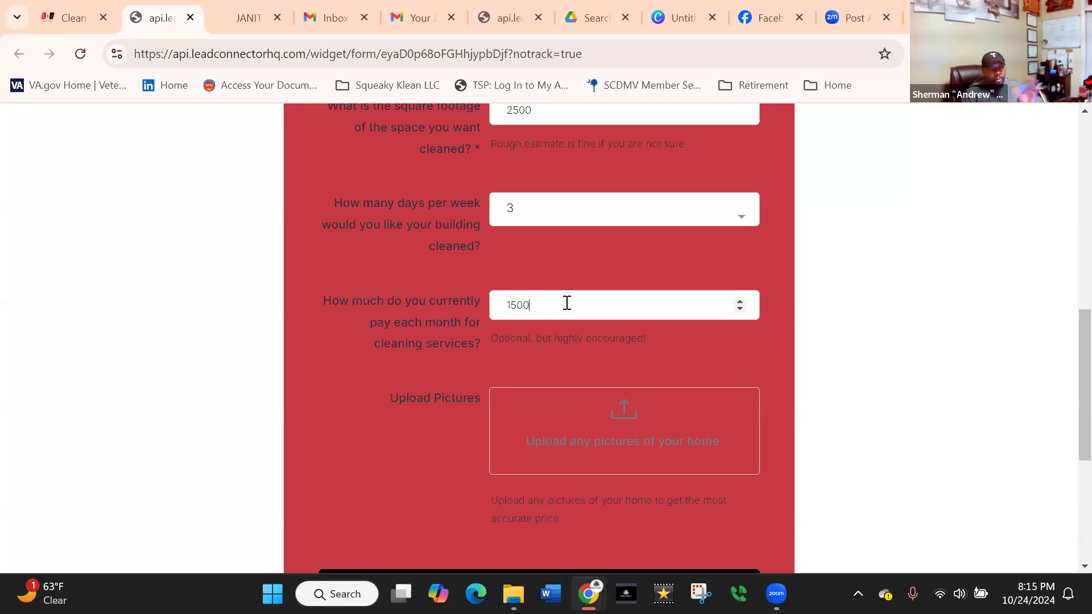
Submit the form with View My Price Quote and highlight the customer's first name and "per year!" in the resulting message.
scroll(617, 320, "down", 3)
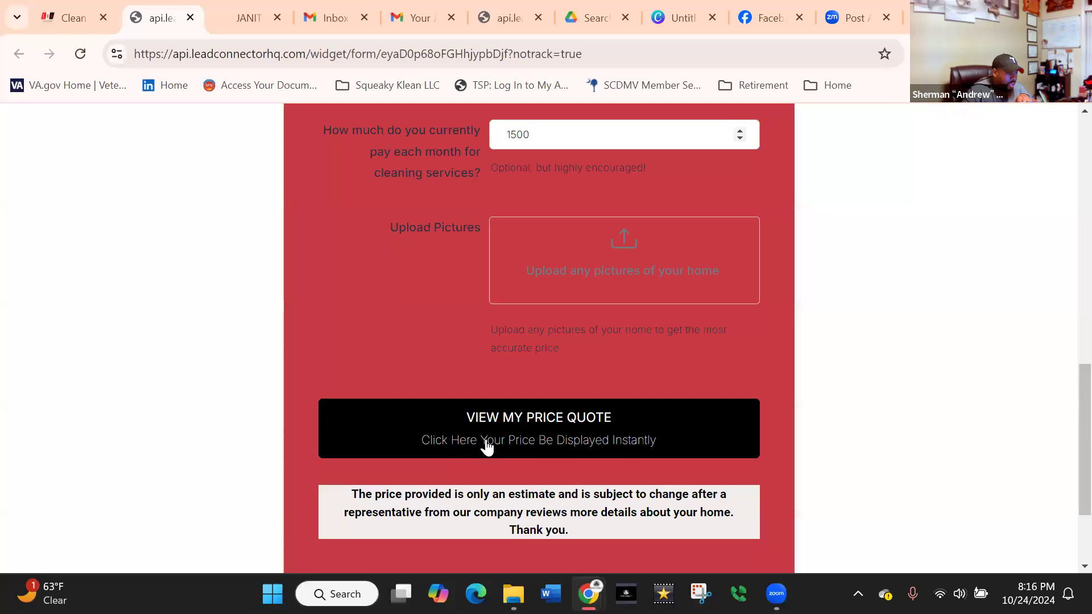
left_click(609, 450)
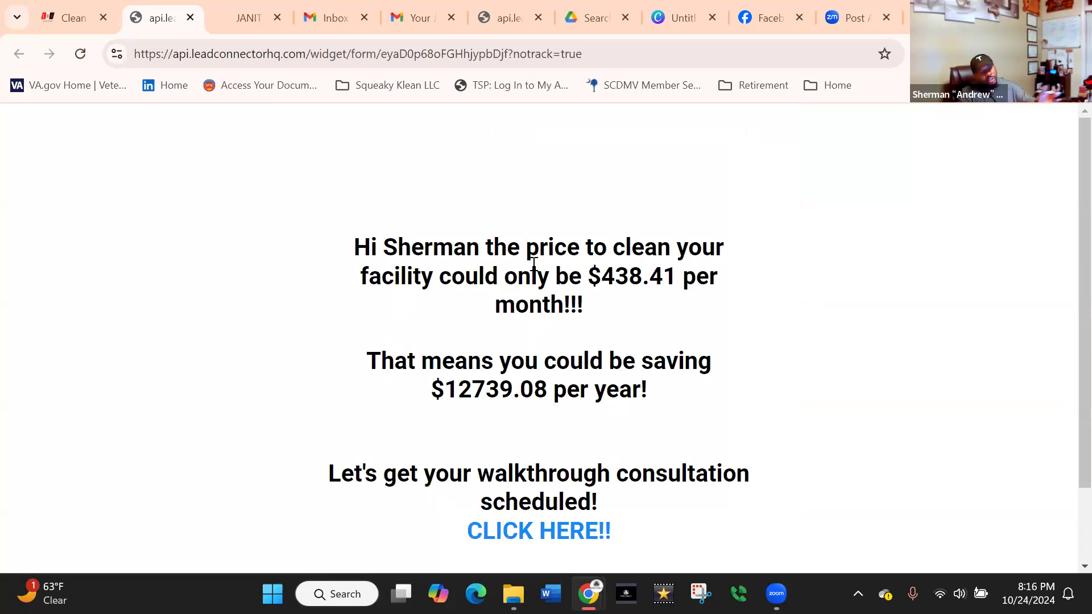
left_click_drag(397, 248, 485, 248)
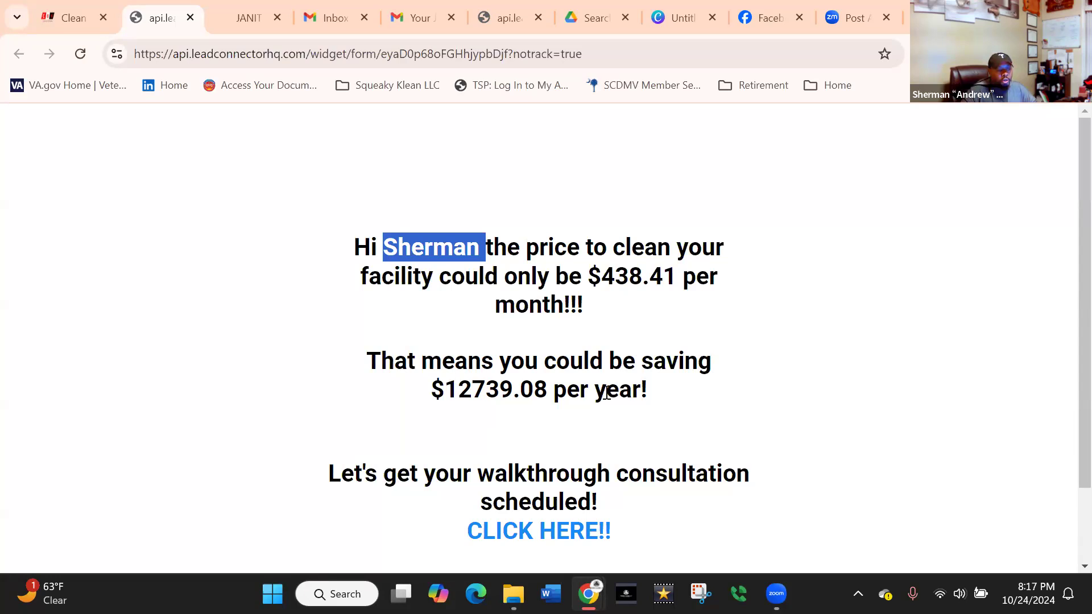
left_click_drag(563, 393, 648, 391)
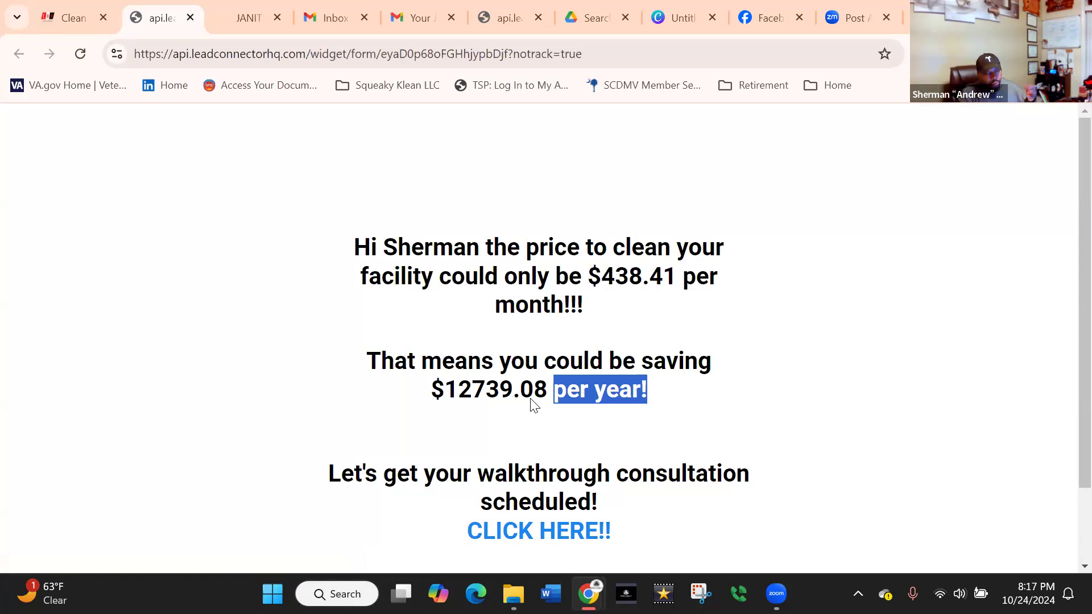
Open the walkthrough consultation link from the quote result, review its booking calendar, and return to the Commercial Instant Quote Form builder.
left_click(541, 538)
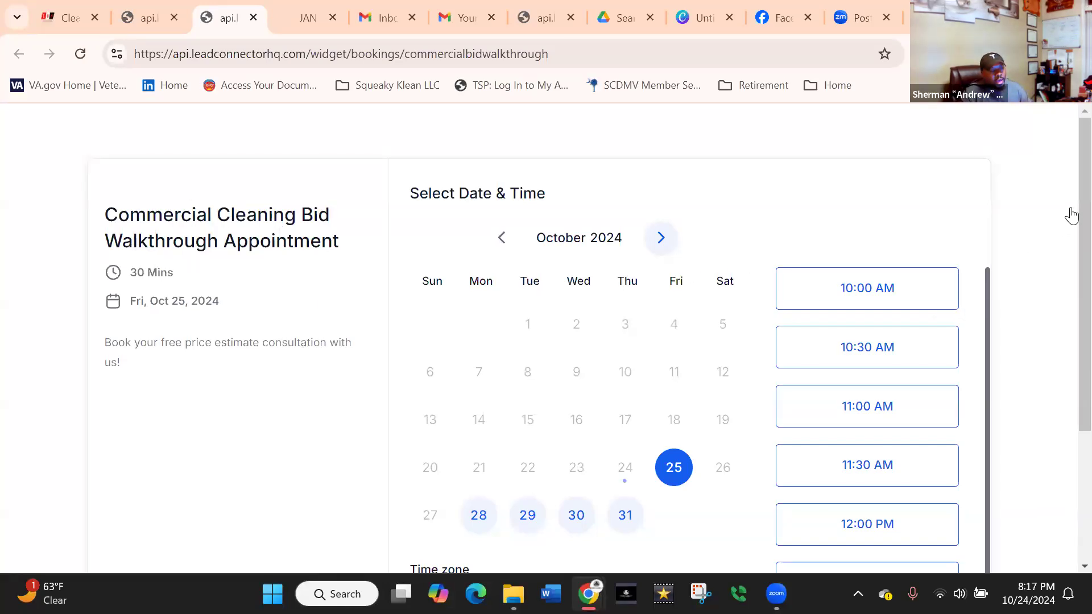
scroll(1072, 322, "down", 1)
scroll(1071, 341, "down", 2)
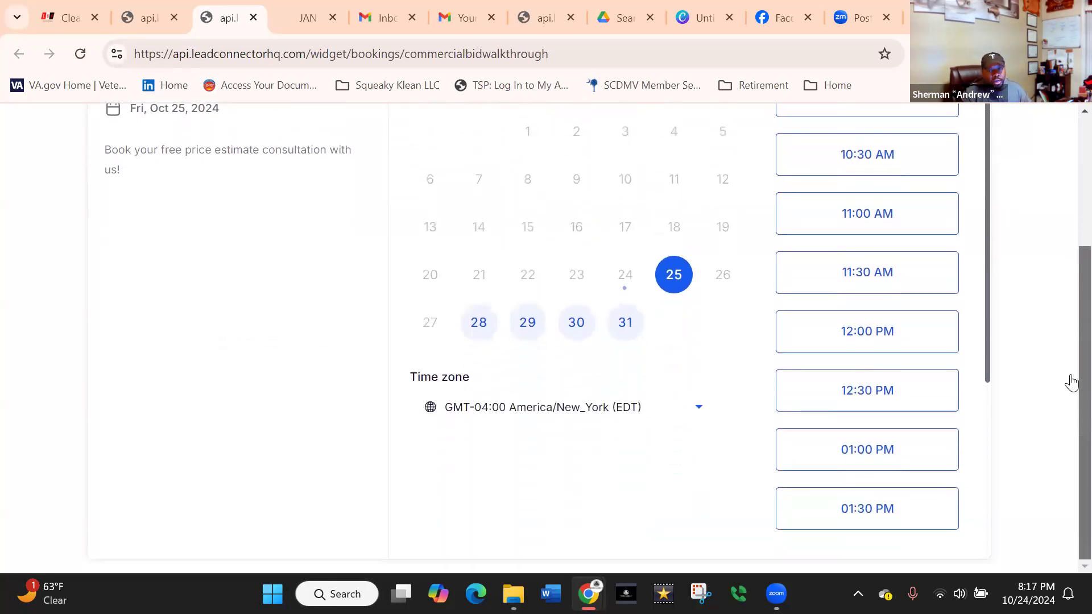
scroll(1070, 341, "up", 2)
scroll(1072, 211, "up", 1)
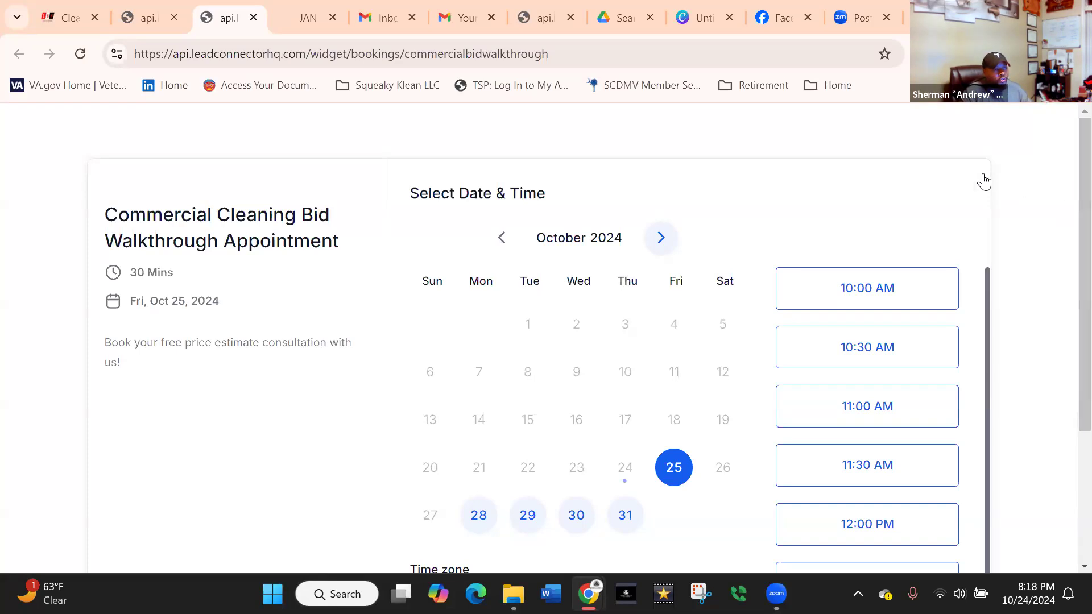
left_click(63, 23)
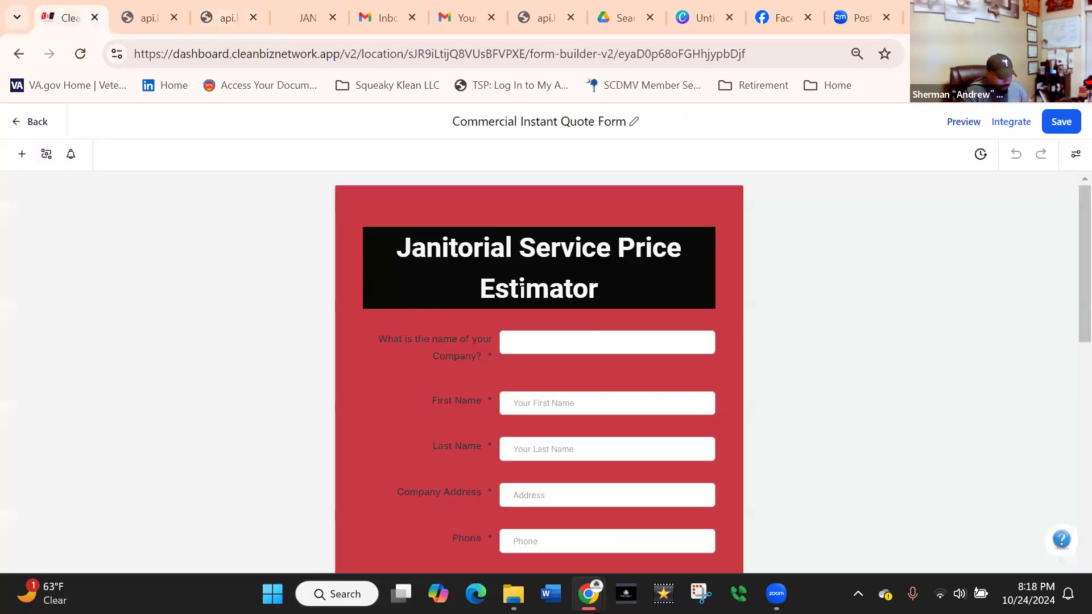
scroll(544, 292, "down", 5)
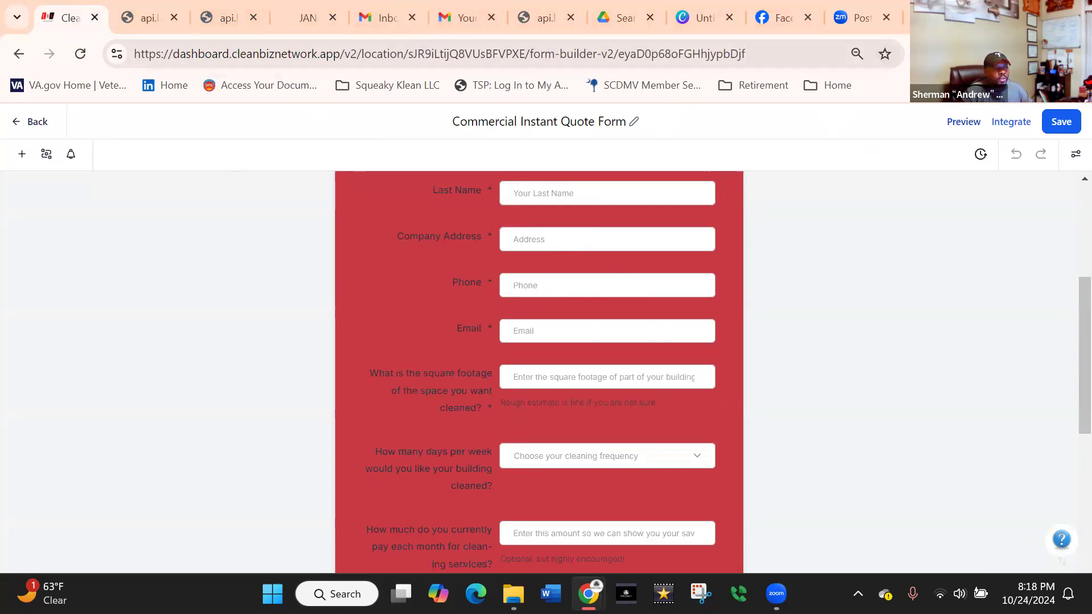
Open CBN in a new browser tab and switch from the Main Dashboard to the CEO Dashboard.
key("ctrl+t")
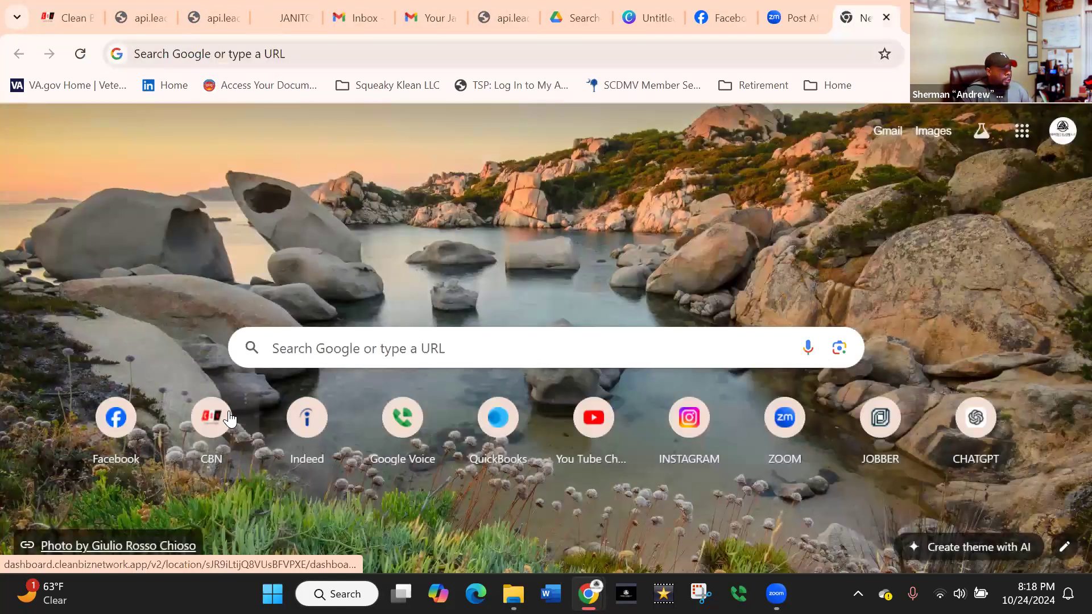
left_click(228, 418)
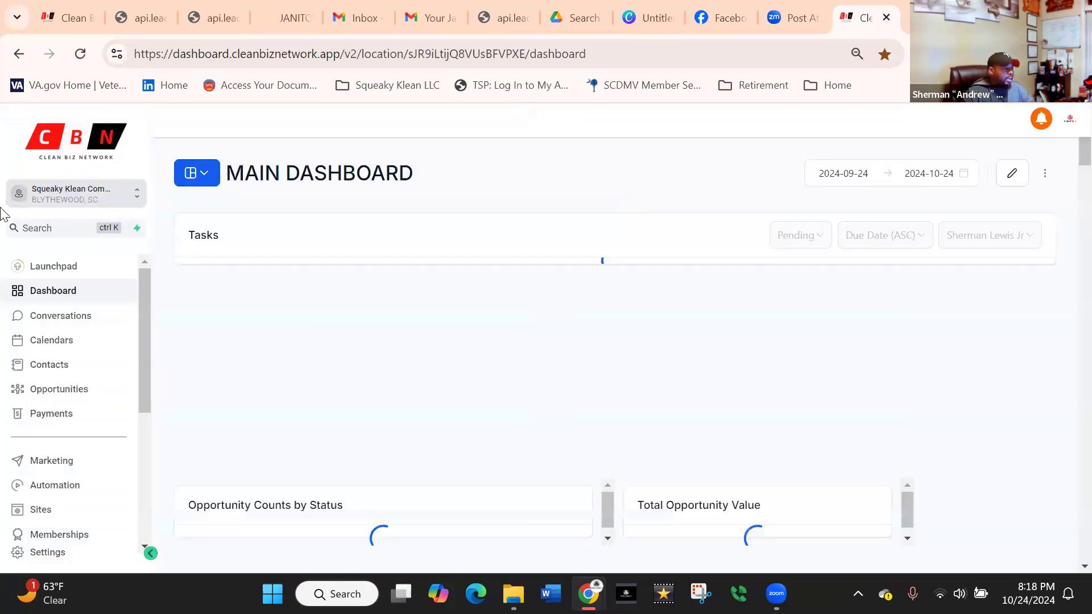
left_click(199, 174)
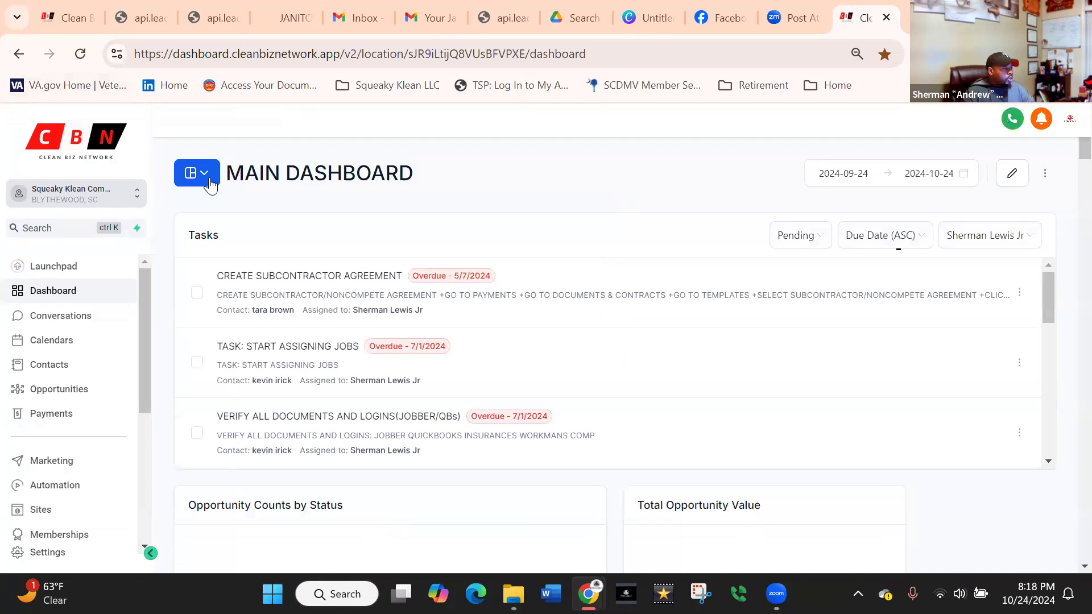
left_click(229, 367)
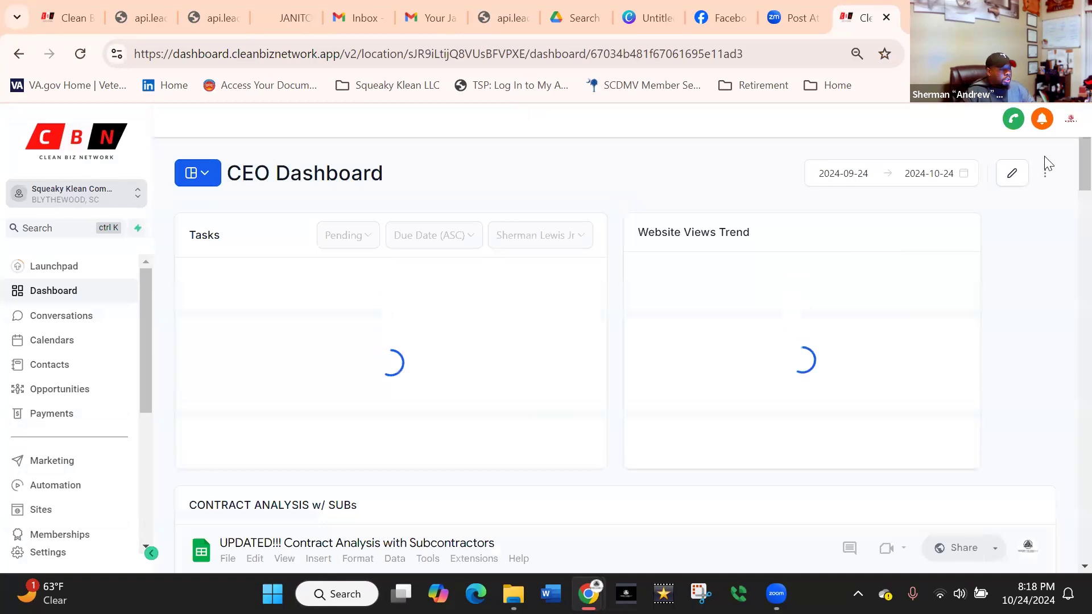
Look through the CEO Dashboard's embedded sheets and its Website Links document for the appointment calendar link.
scroll(1068, 201, "down", 20)
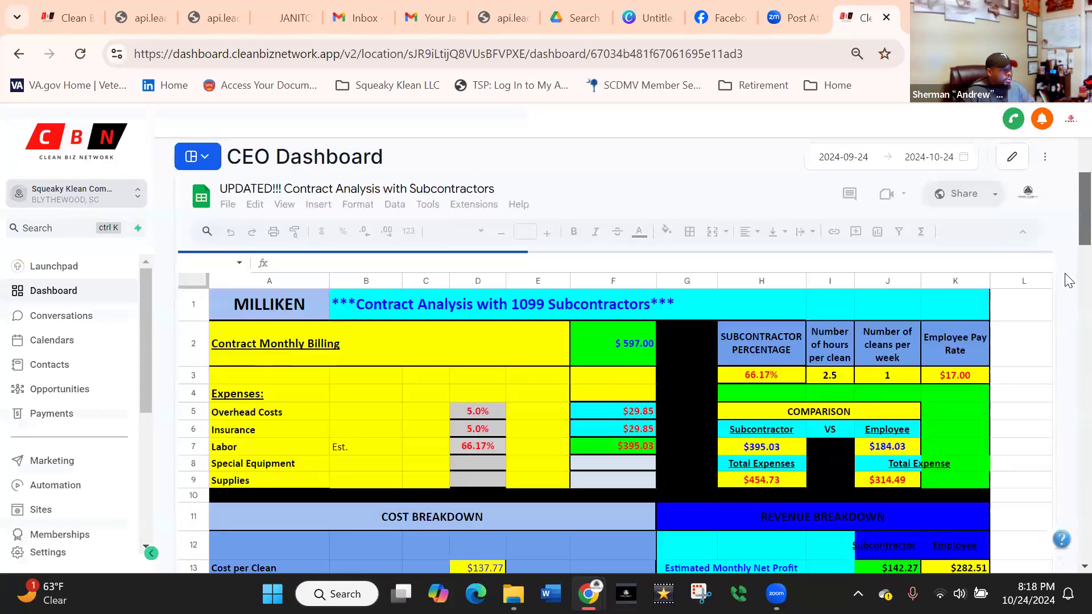
scroll(1058, 425, "down", 3)
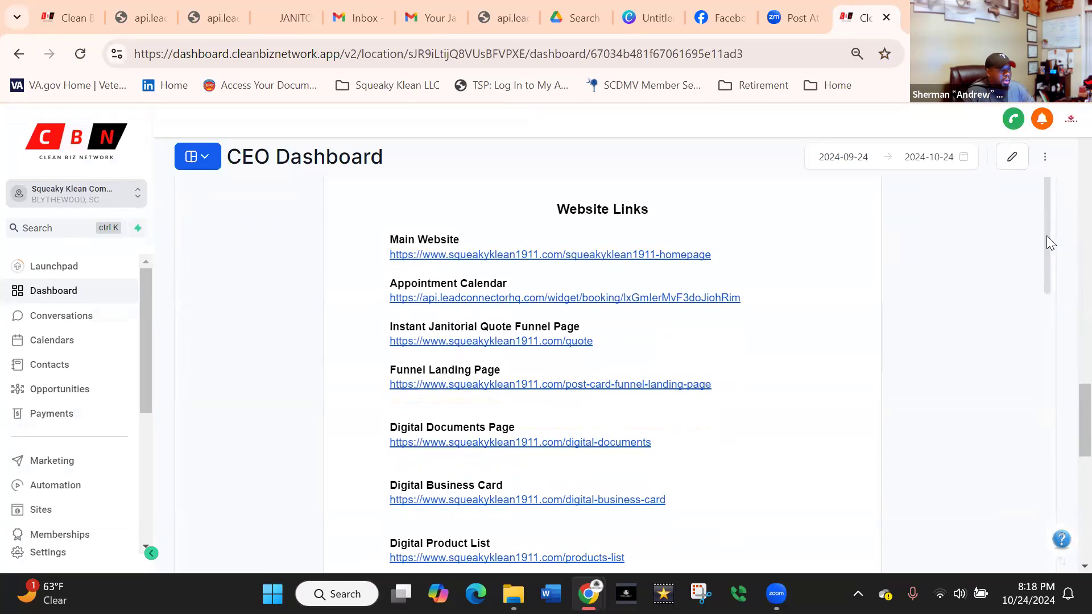
scroll(1004, 220, "up", 20)
scroll(878, 307, "down", 5)
scroll(878, 329, "down", 5)
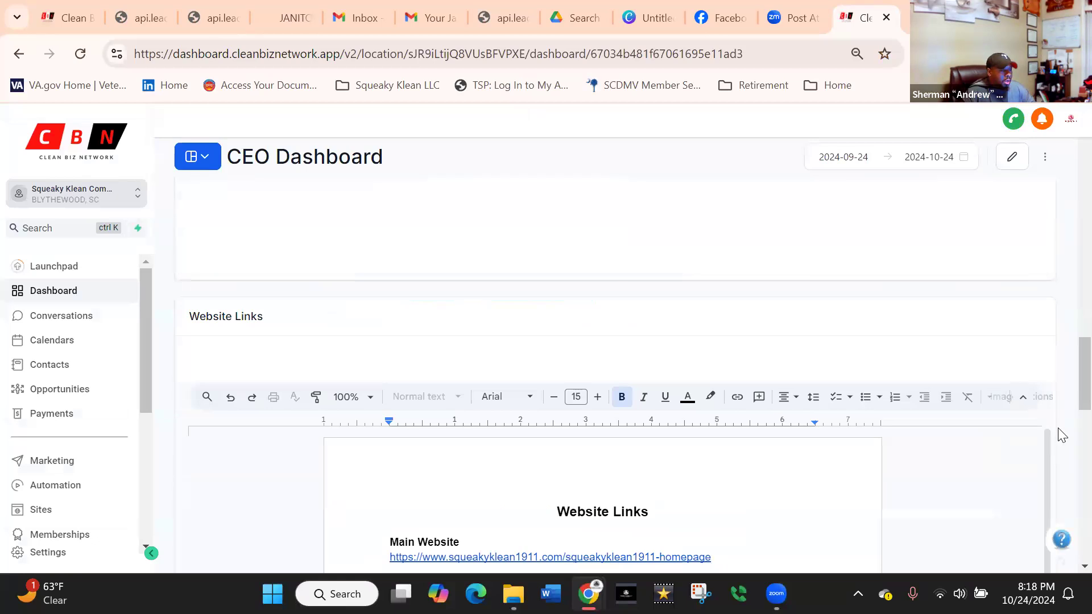
scroll(1063, 432, "up", 5)
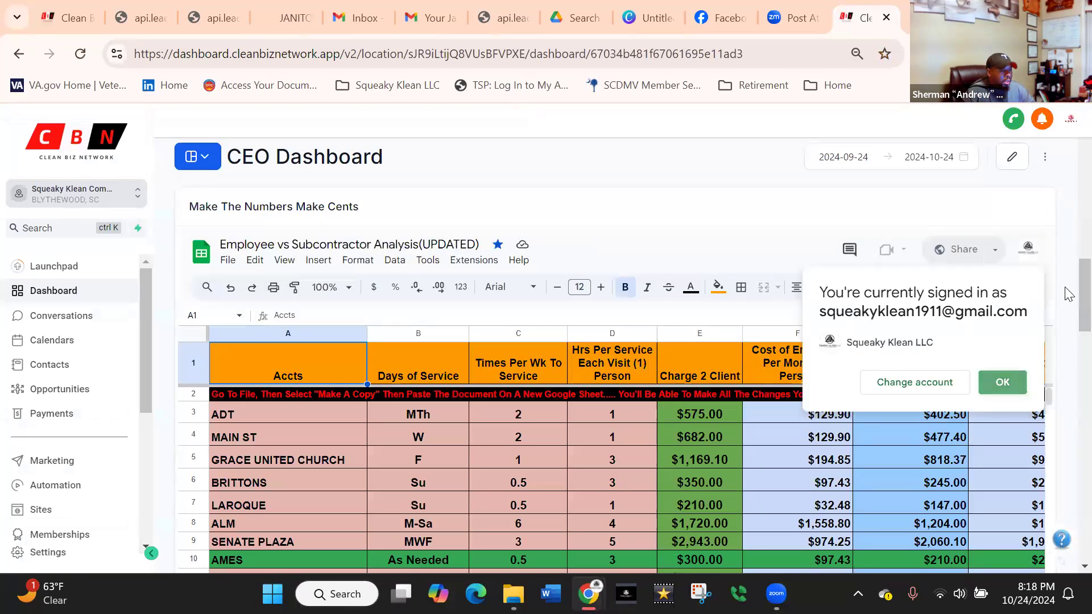
scroll(1062, 370, "down", 5)
scroll(1061, 395, "down", 2)
scroll(1044, 284, "down", 3)
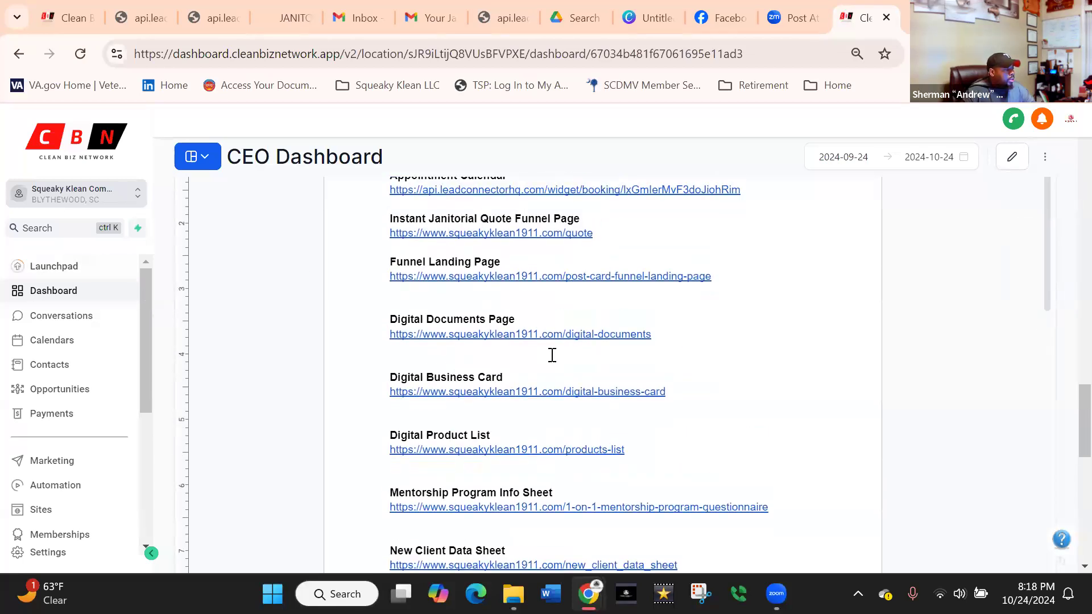
scroll(493, 351, "up", 3)
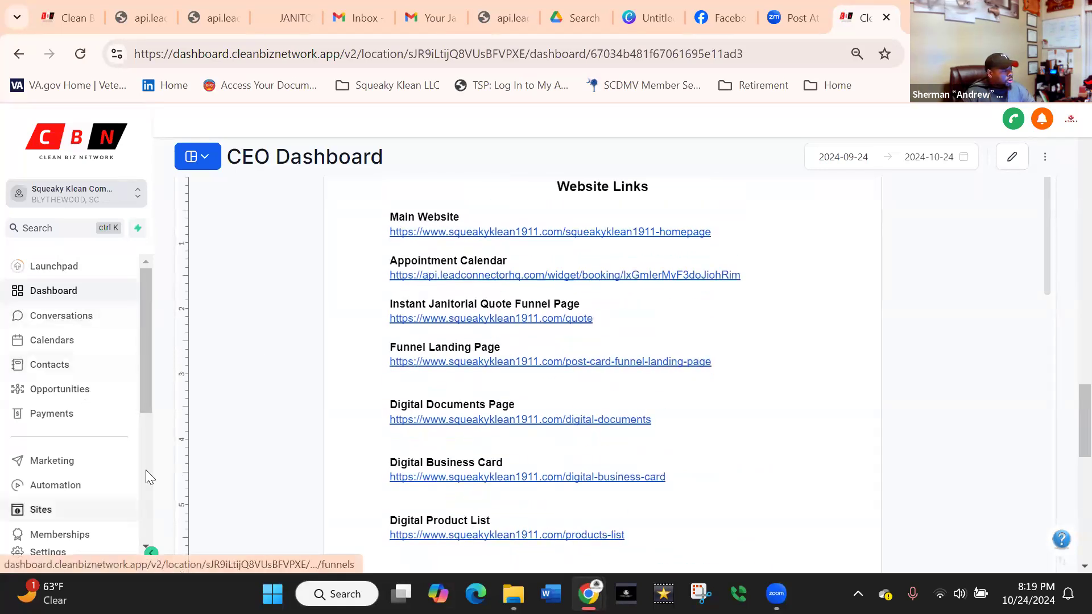
Open the calendar settings and go to the second page of the calendar list.
left_click(48, 554)
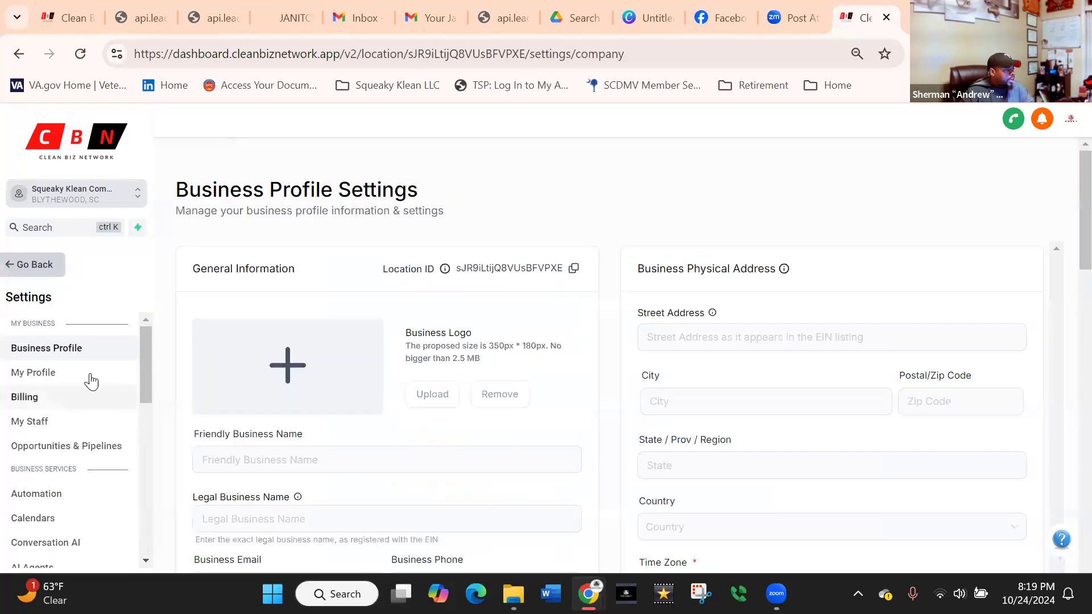
left_click(38, 523)
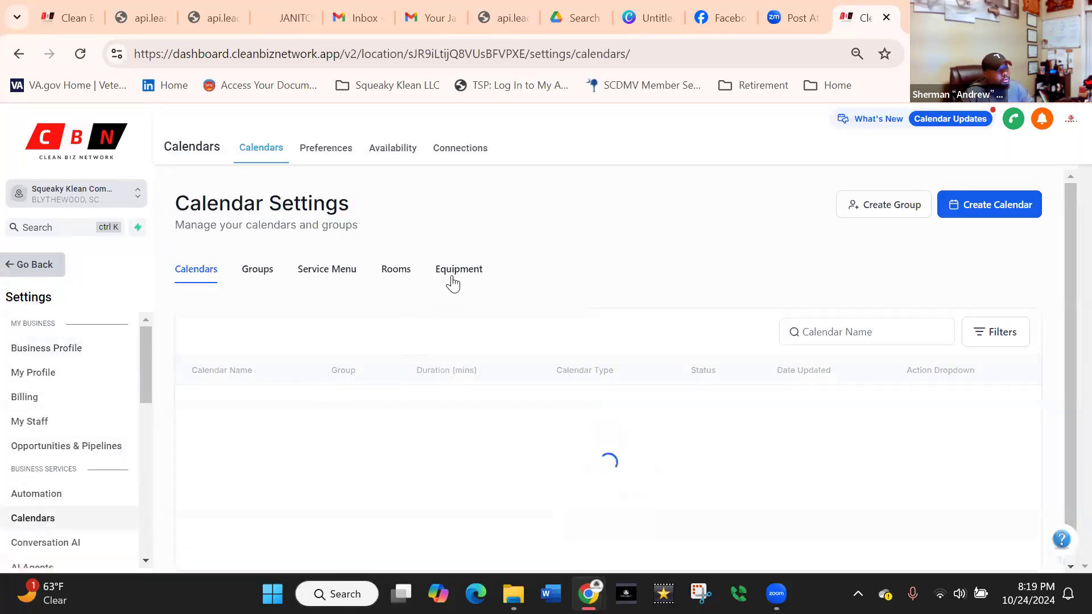
left_click_drag(1065, 278, 1065, 312)
scroll(1064, 335, "down", 1)
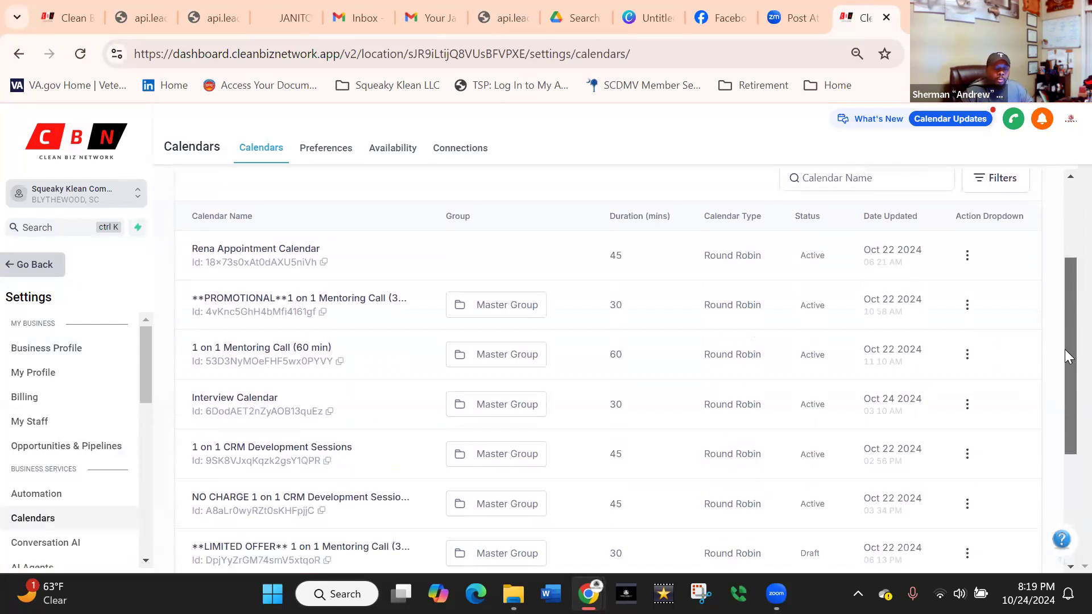
left_click_drag(1064, 349, 1063, 471)
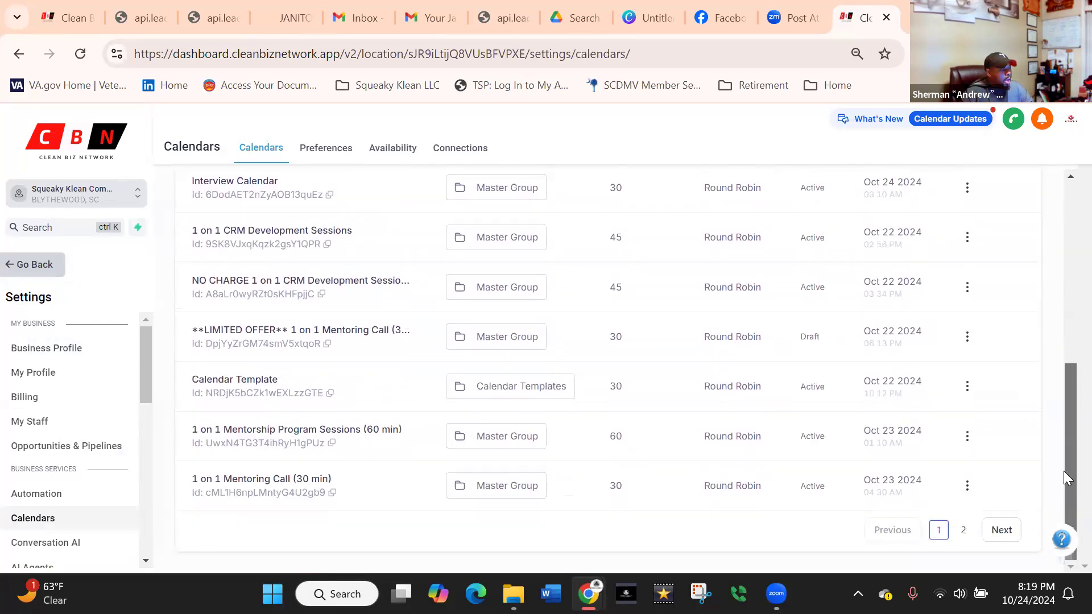
left_click(998, 530)
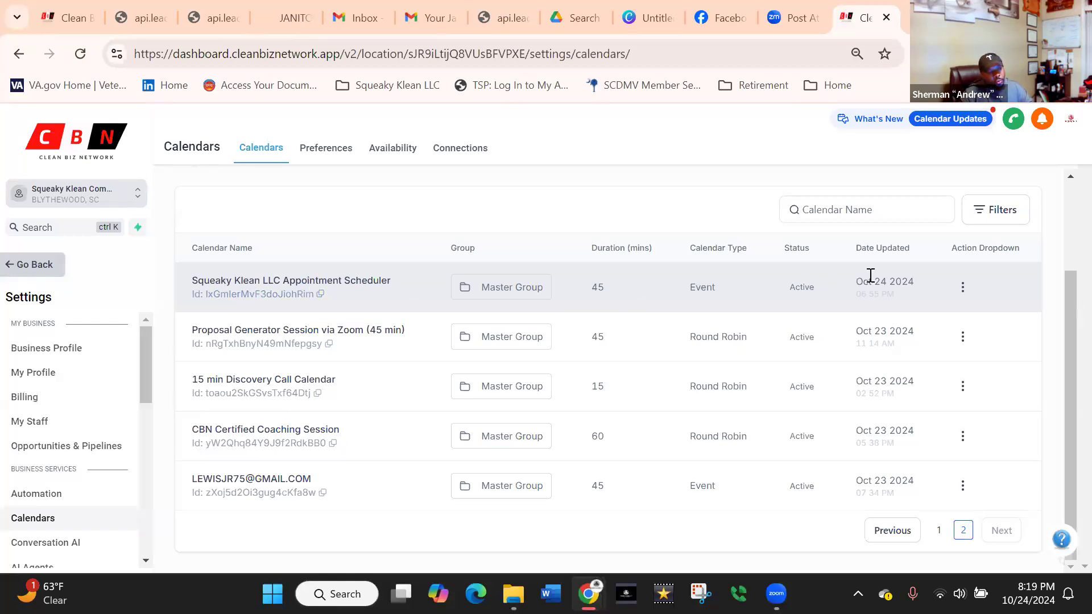
Open the sharing options of the Squeaky Klean LLC Appointment Scheduler calendar and copy its permanent link.
left_click(963, 290)
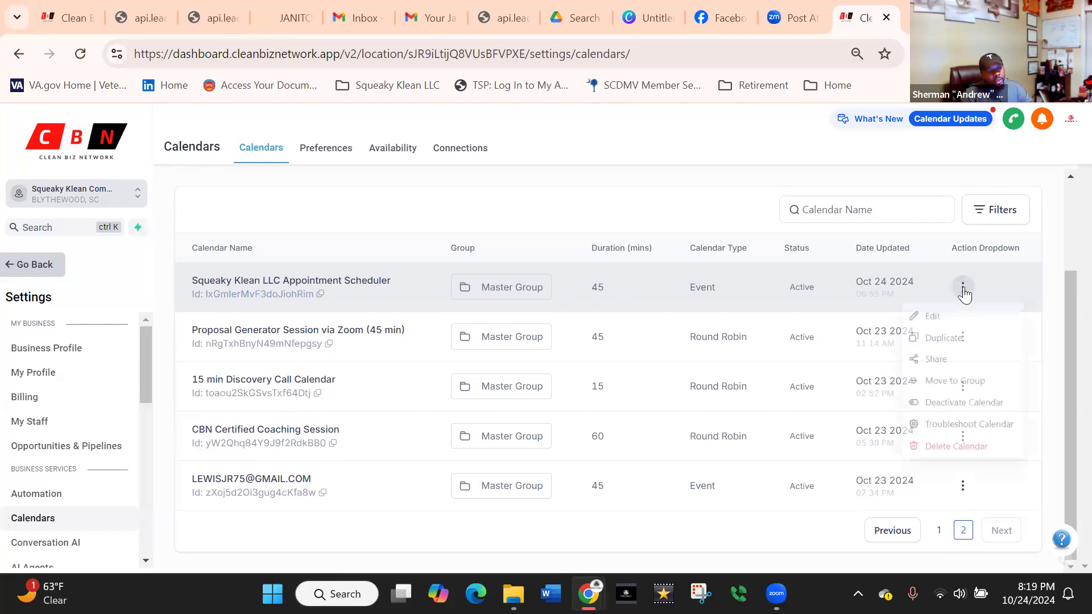
left_click(934, 365)
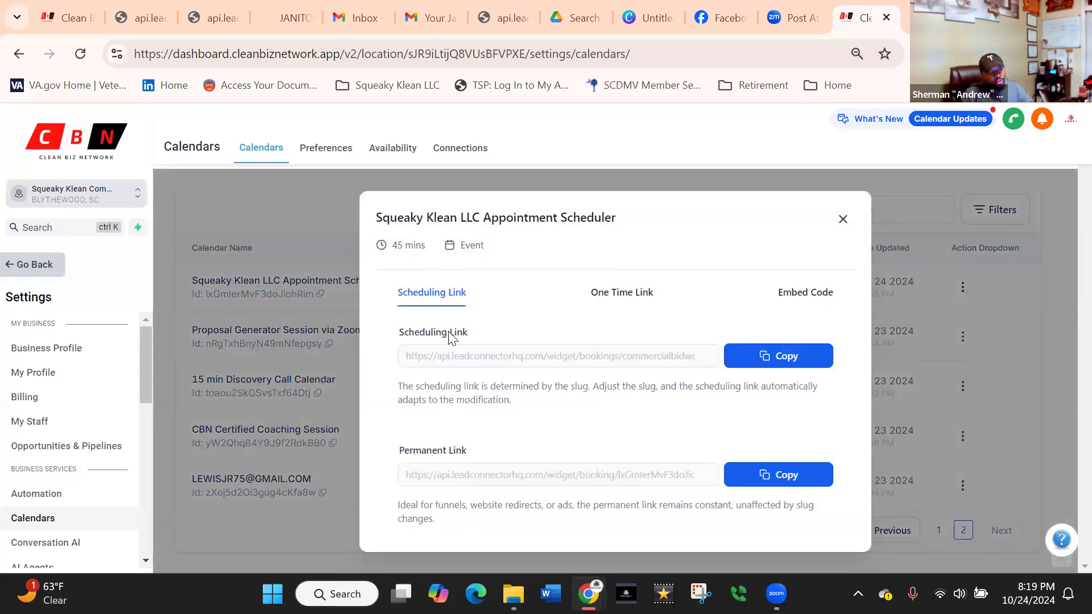
left_click(787, 482)
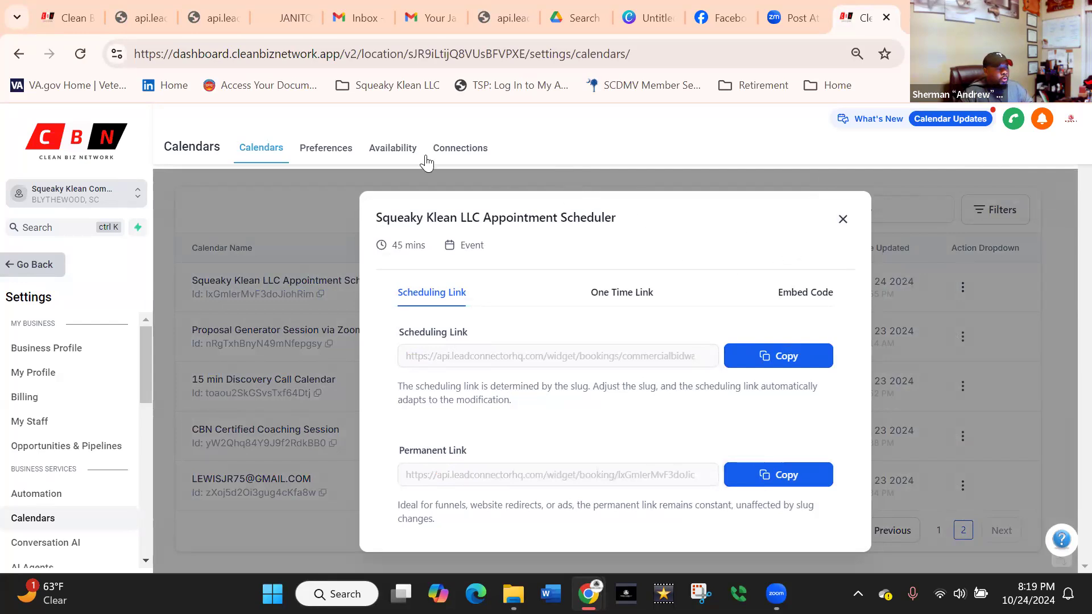
Load the copied permanent calendar link in a new browser tab to check its booking page.
mouse_move(67, 25)
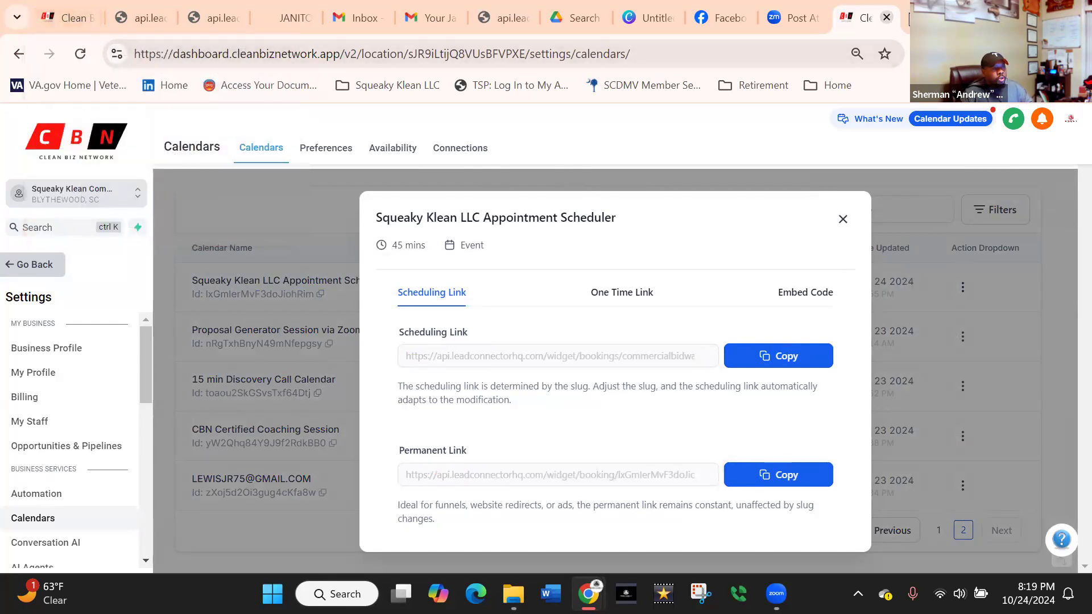
key("ctrl+t")
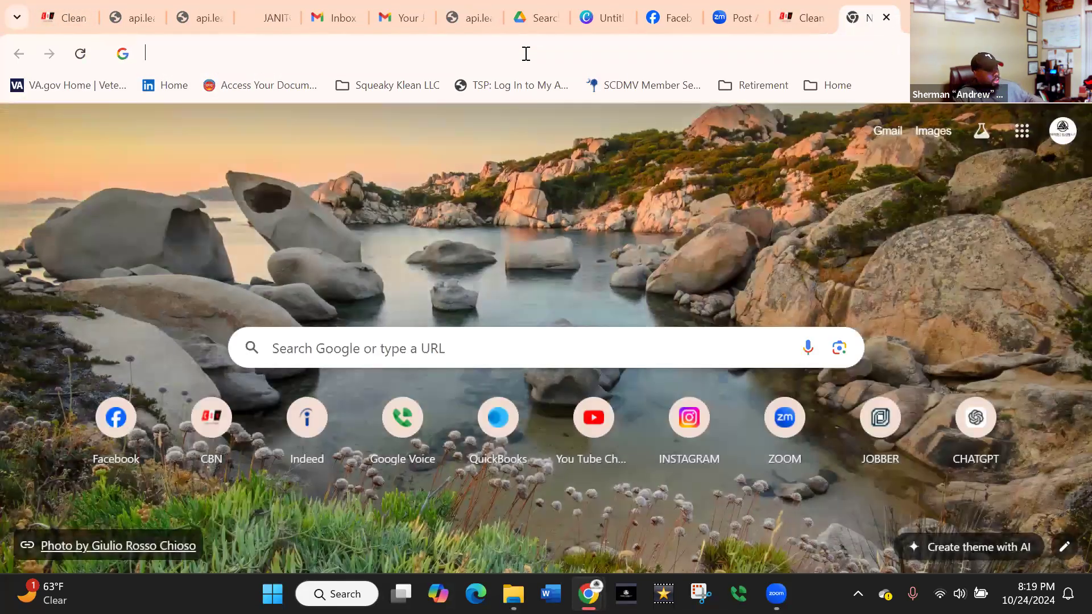
left_click(526, 53)
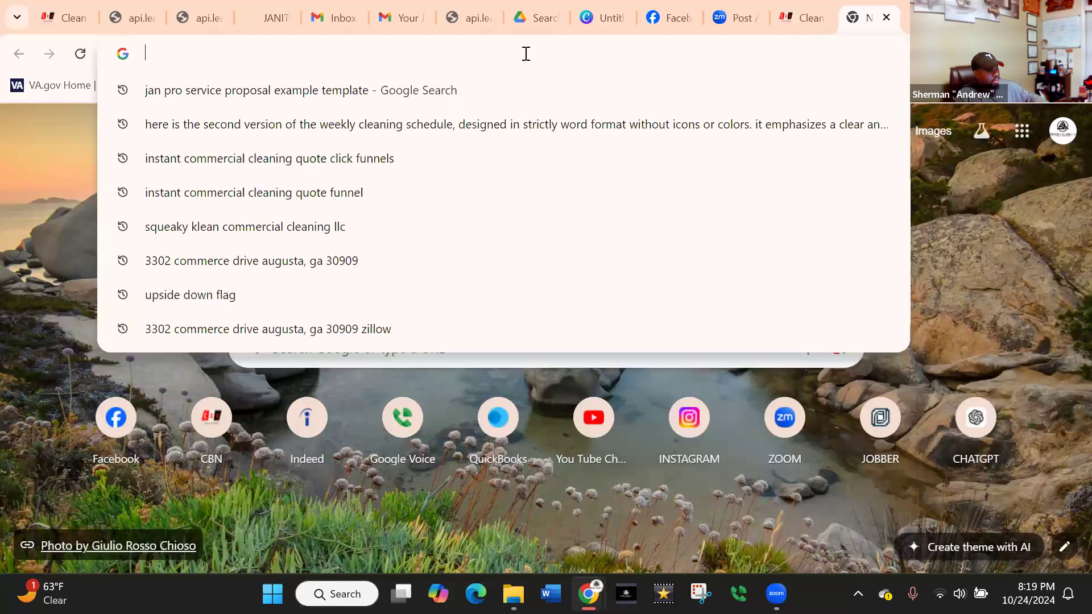
key("ctrl+v")
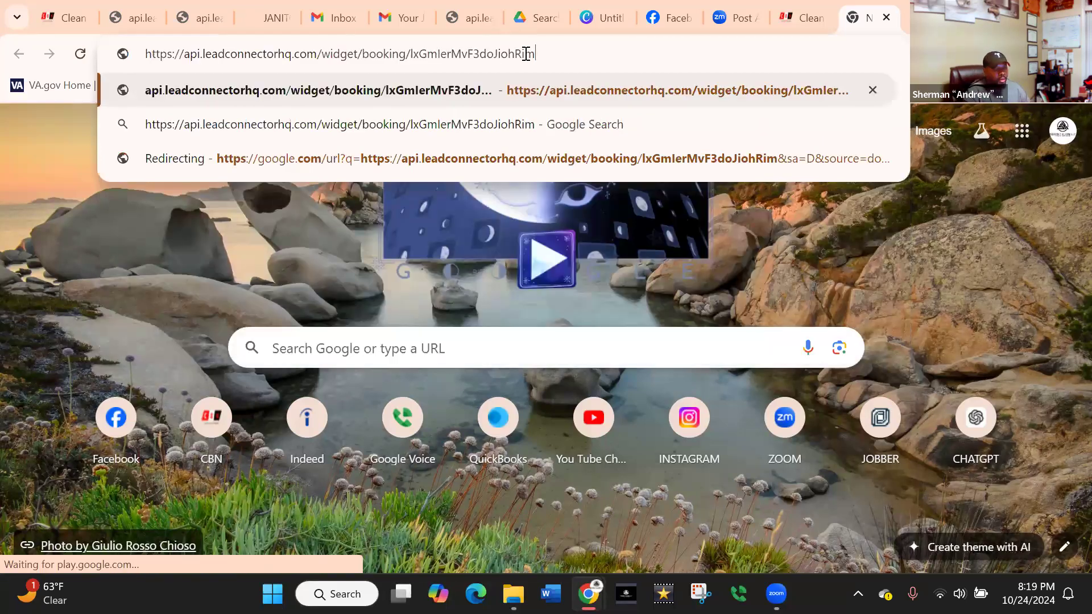
key("Return")
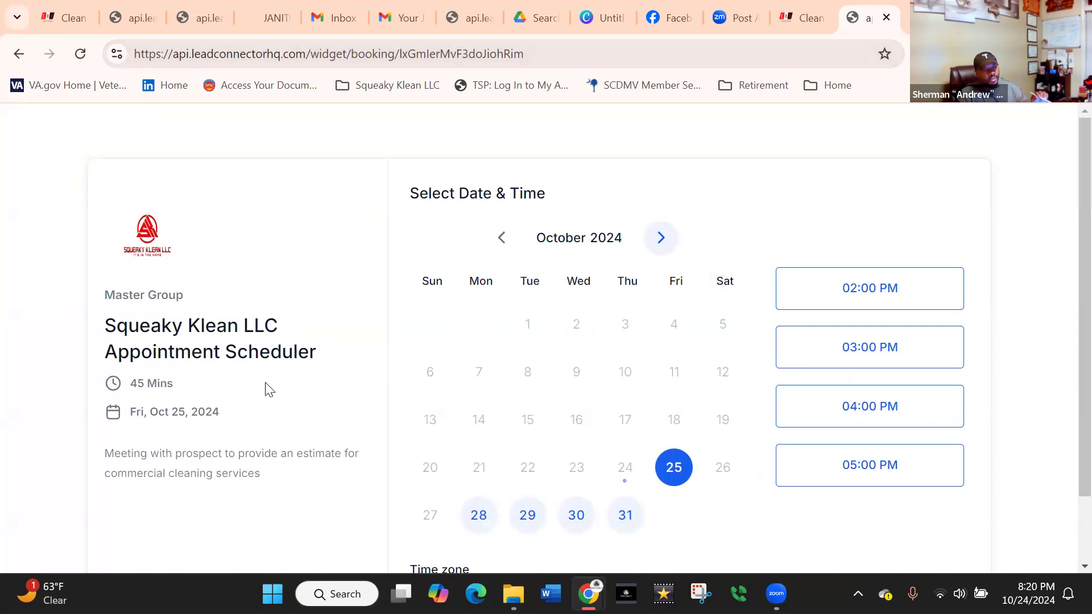
Return to the Commercial Instant Quote Form builder, select the View My Price Quote button and review its style and text settings.
left_click(67, 17)
scroll(630, 435, "down", 8)
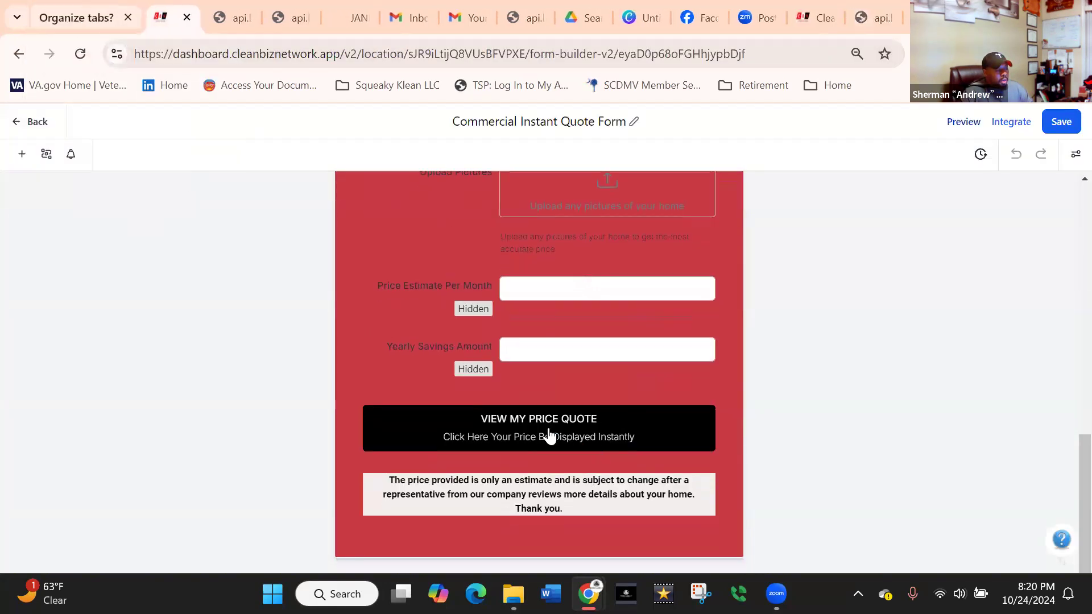
left_click(549, 435)
scroll(962, 435, "down", 10)
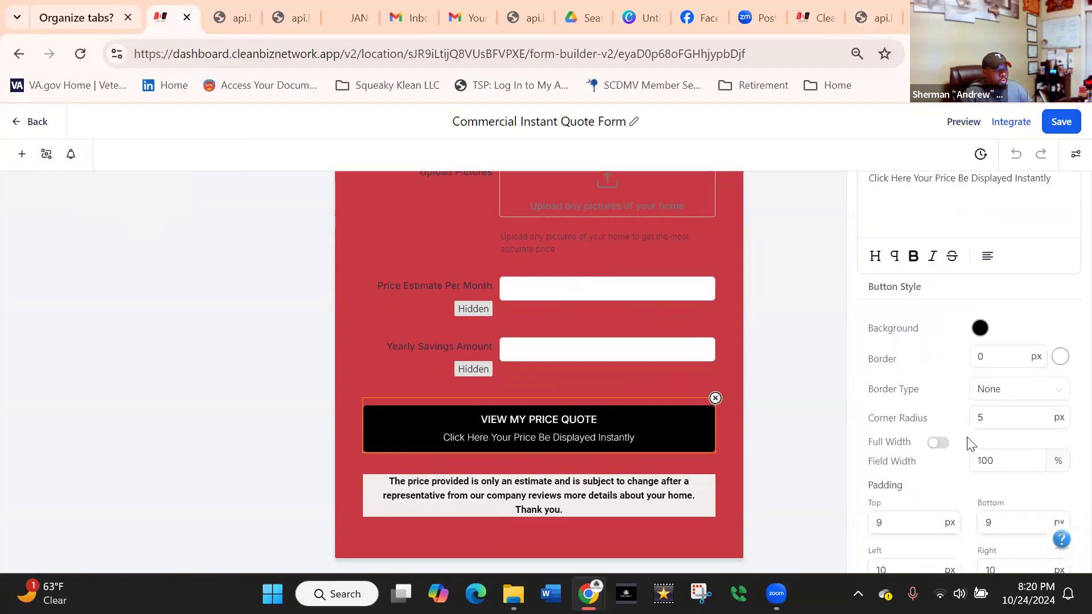
scroll(979, 459, "down", 3)
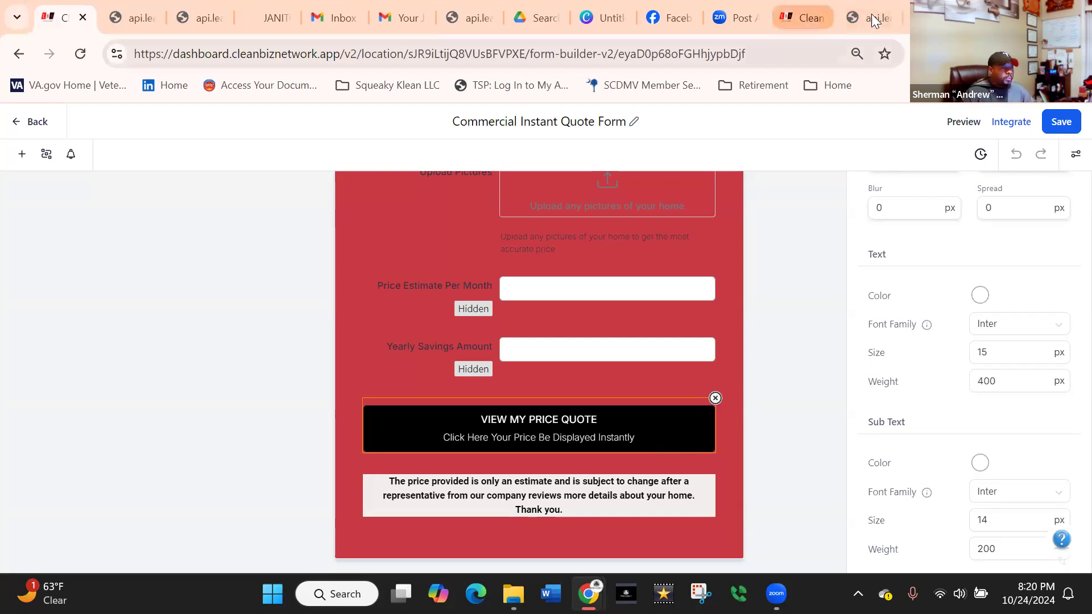
Leave the calendar settings and open the Commercial Cleaning Price Quote Lead WorkFlow from the automation workflow list.
left_click(798, 12)
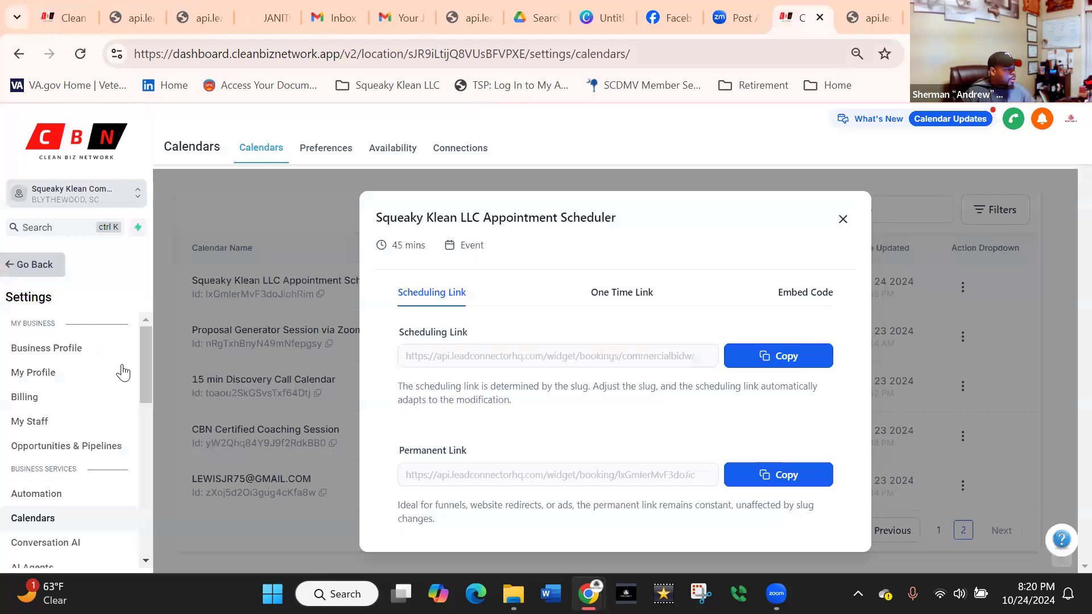
left_click(43, 264)
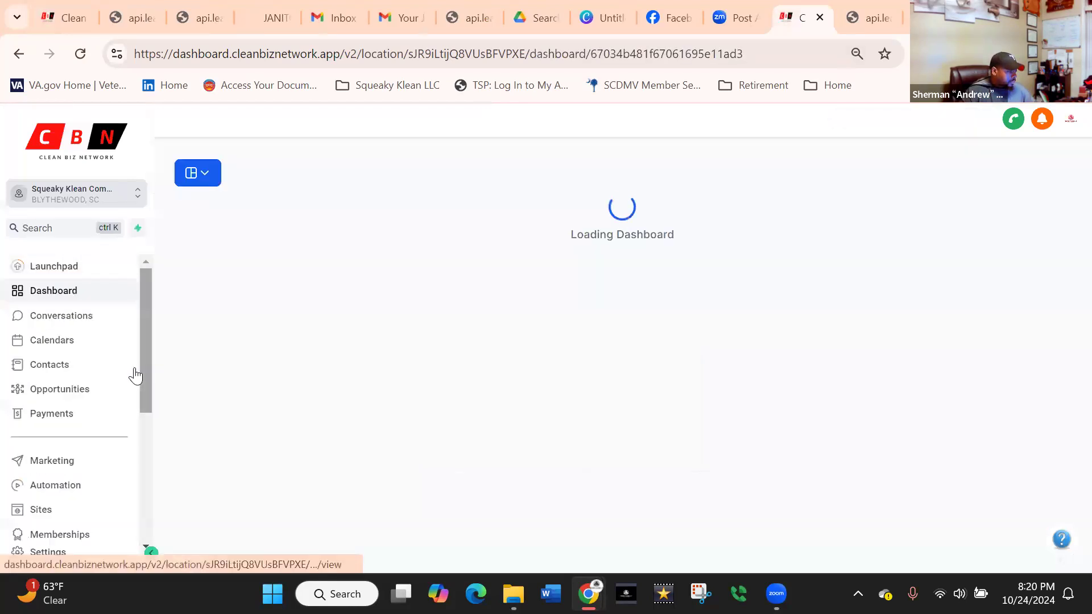
scroll(134, 395, "down", 3)
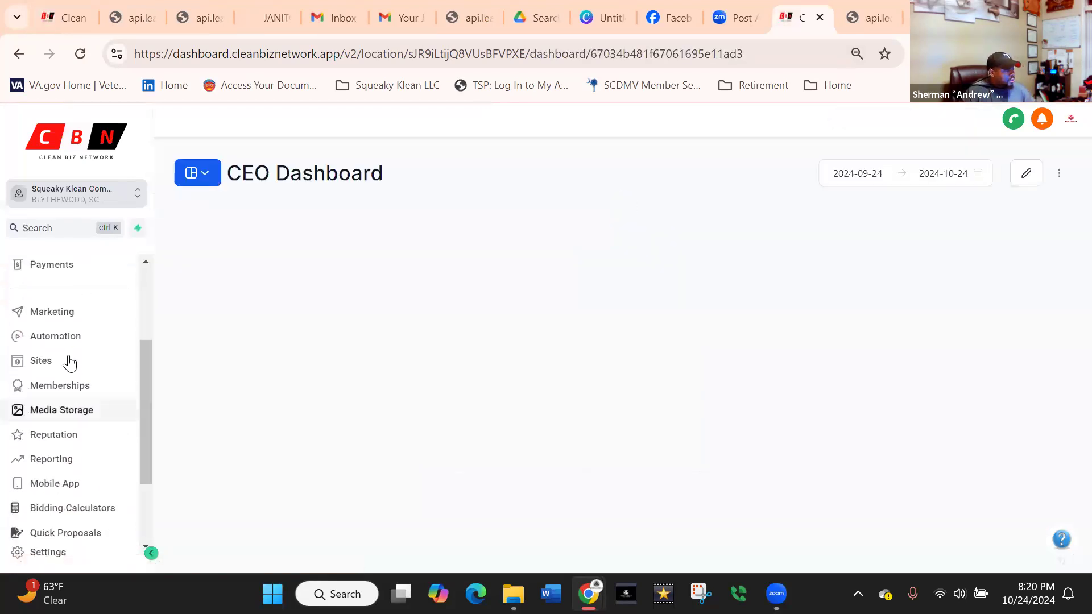
left_click(70, 344)
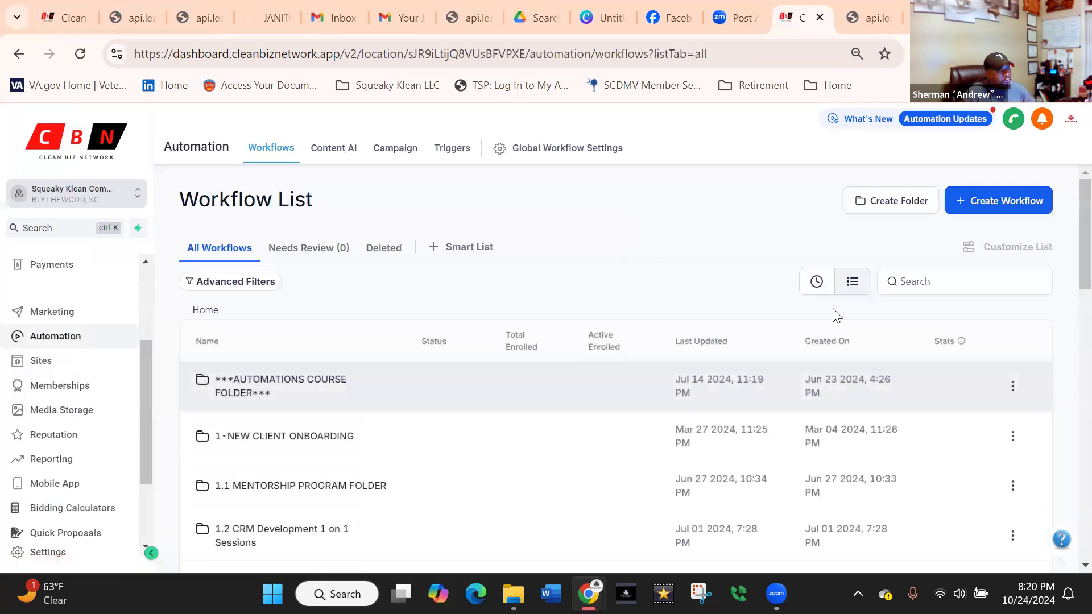
scroll(1065, 226, "down", 4)
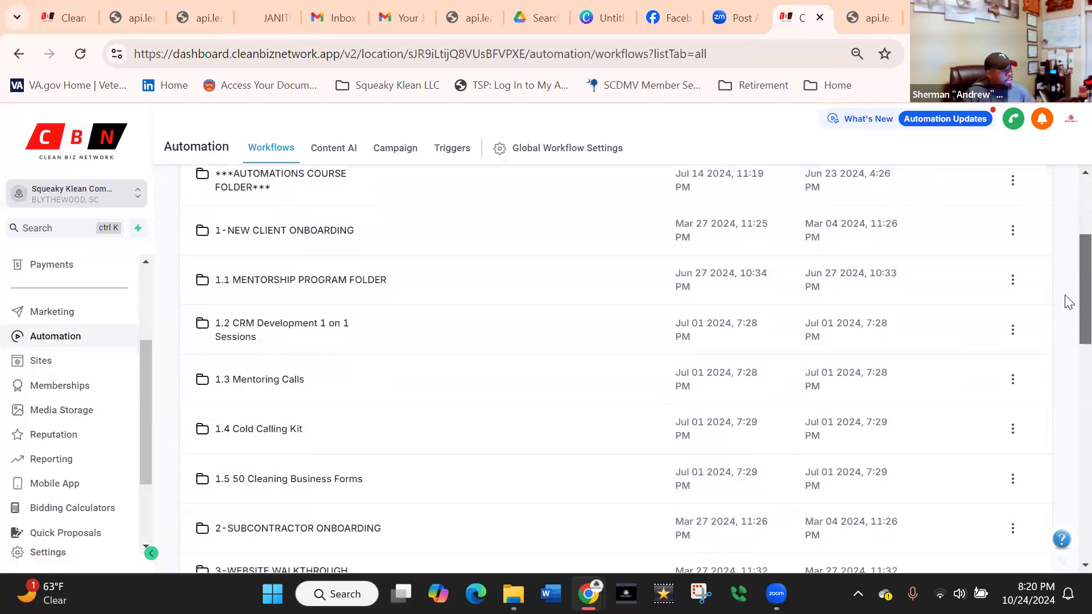
scroll(1067, 301, "down", 8)
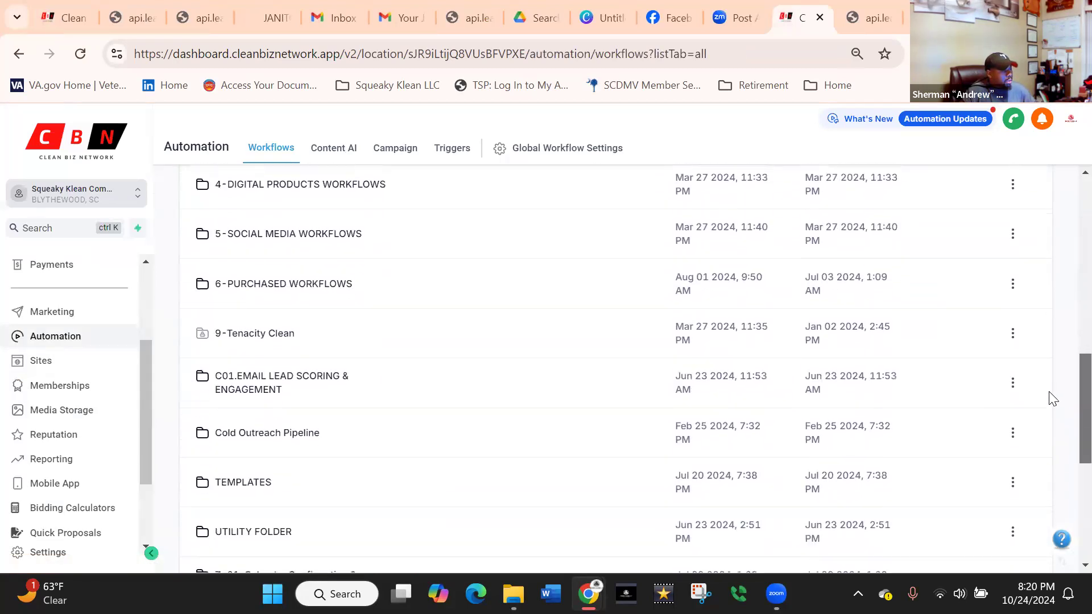
scroll(1053, 398, "down", 6)
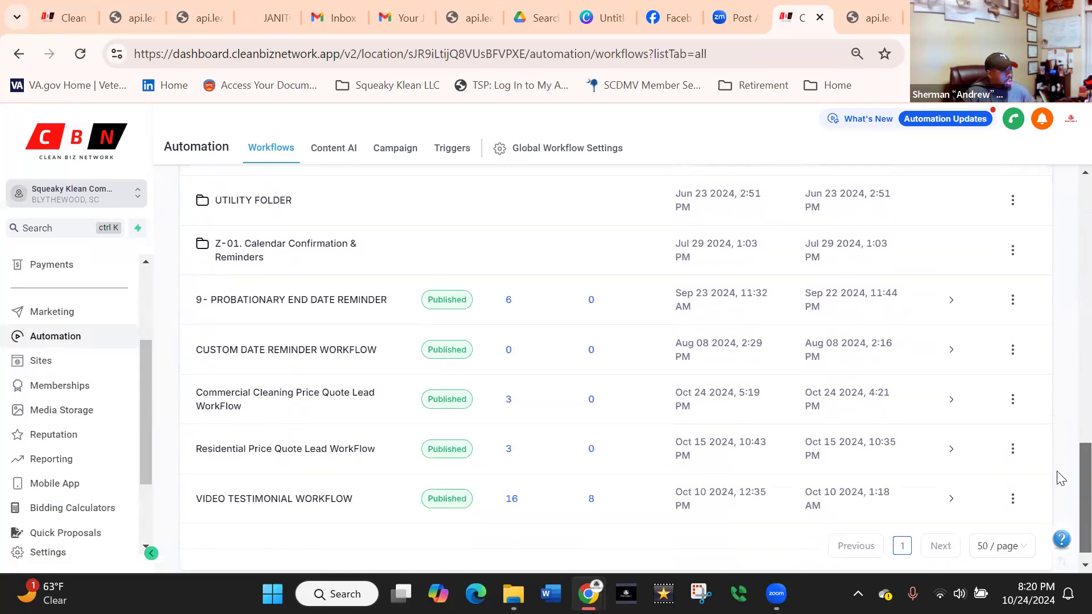
scroll(1061, 479, "down", 1)
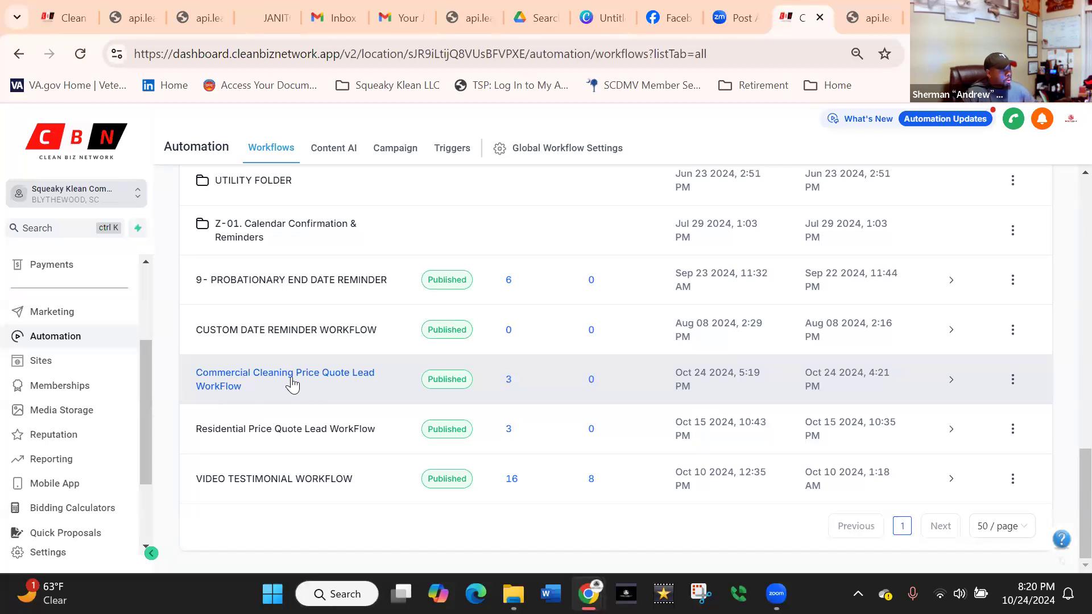
left_click(310, 381)
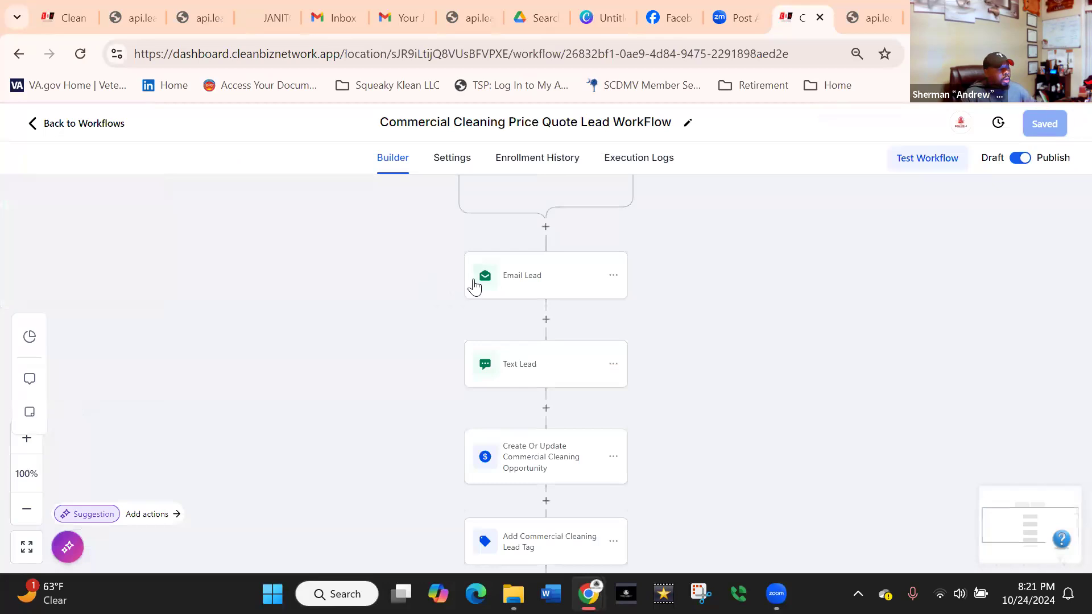
Review the workflow's Commercial Price Quote Form Submitted trigger and its form filter, leaving the trigger's settings as they are.
left_click_drag(778, 295, 767, 390)
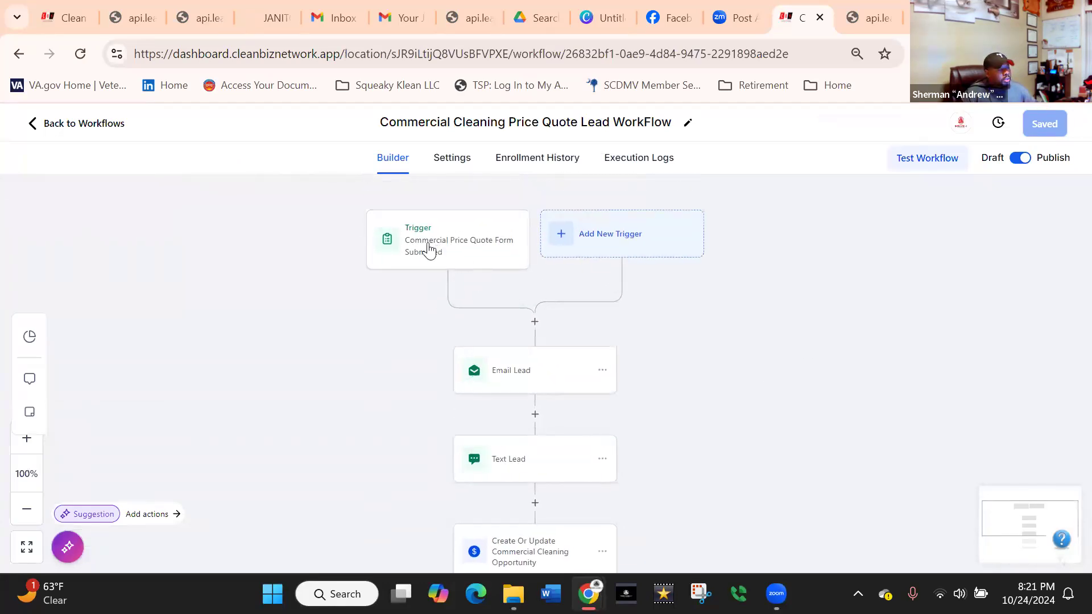
left_click(423, 259)
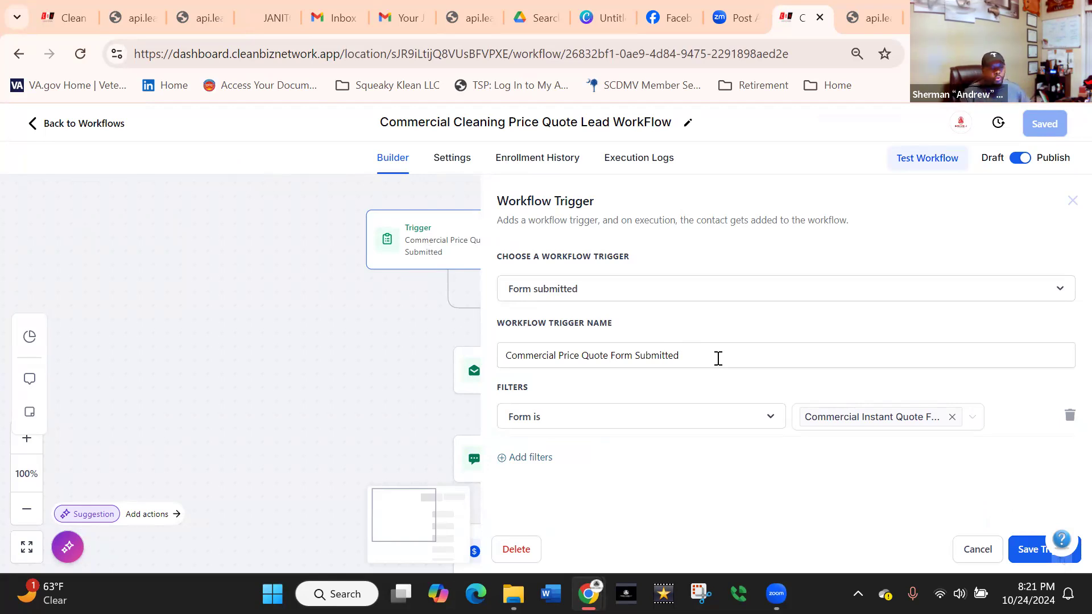
left_click(334, 239)
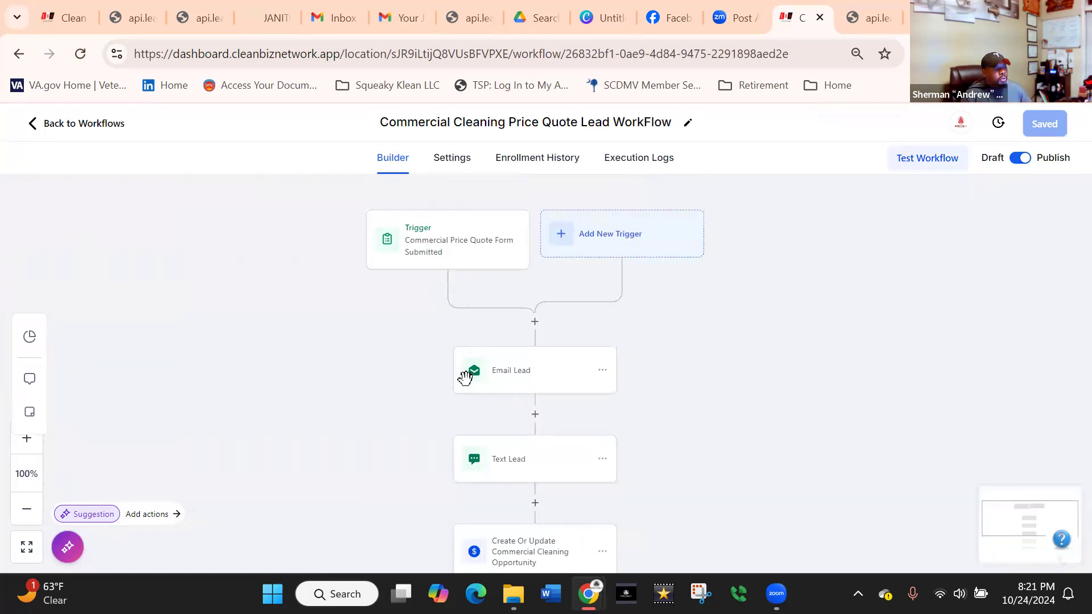
Open the Email Lead action and review its sender, subject and message body.
left_click(527, 370)
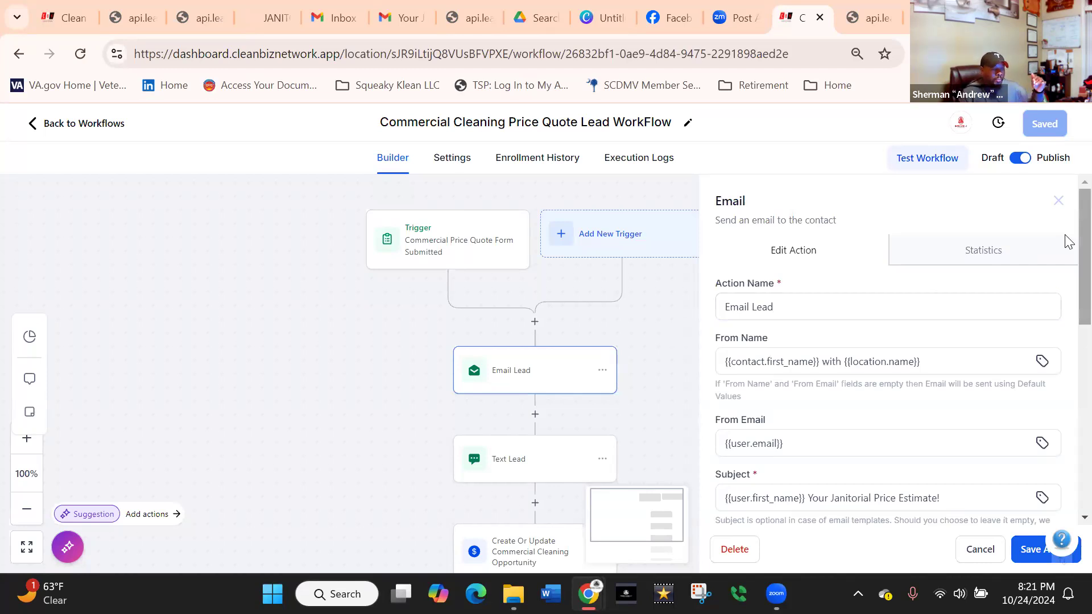
scroll(1068, 262, "down", 1)
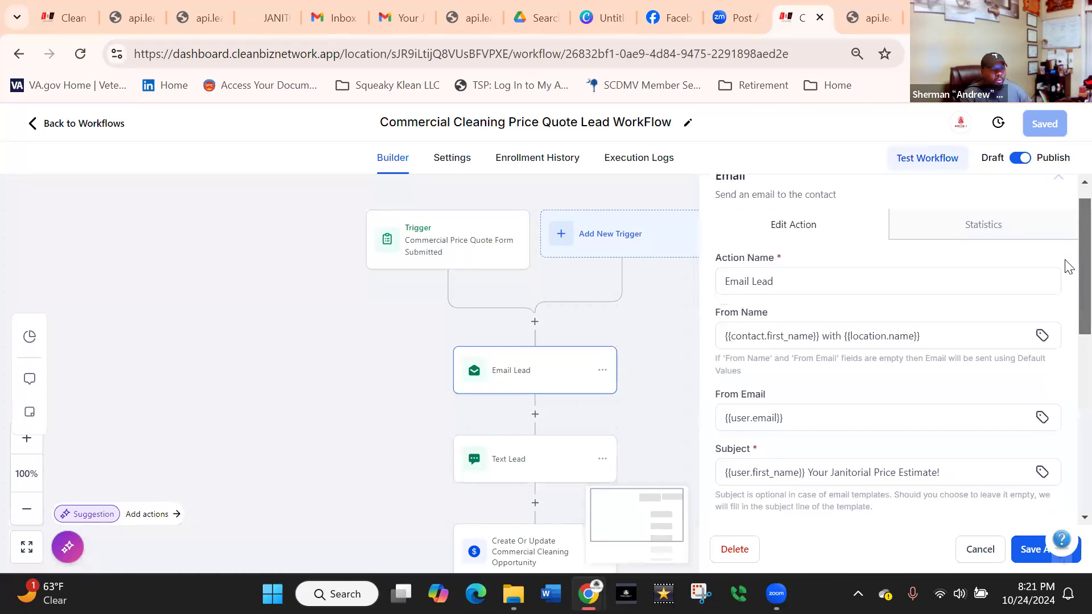
scroll(1068, 266, "down", 4)
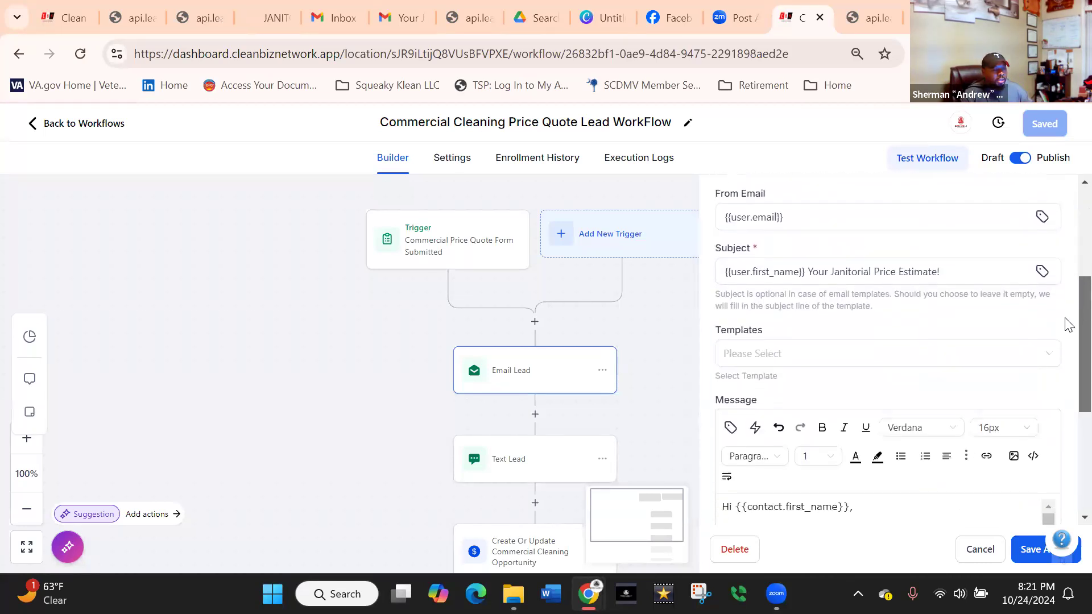
left_click(761, 280)
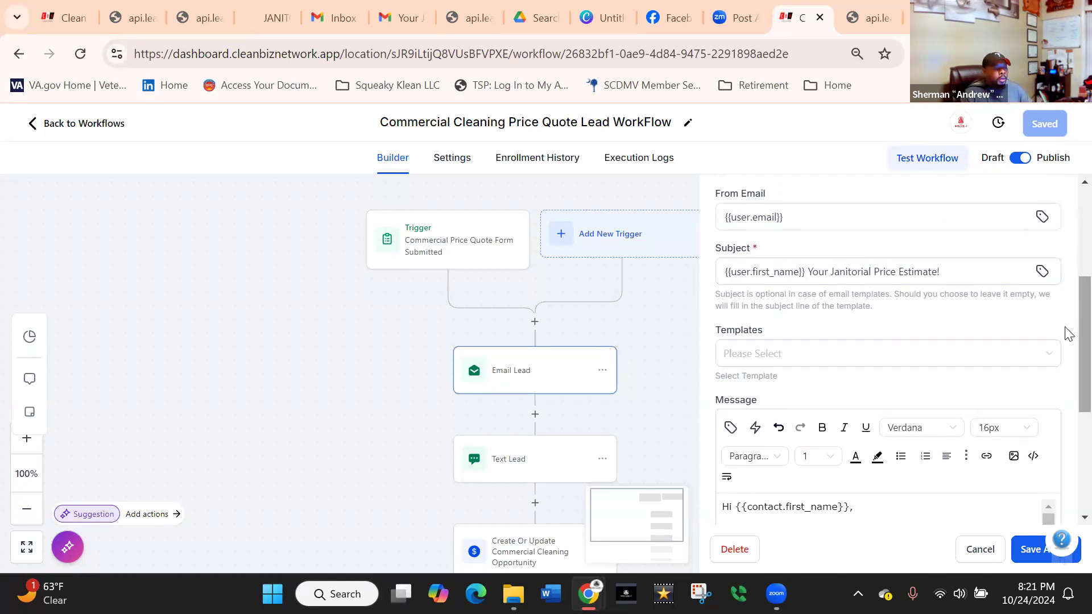
scroll(1067, 334, "down", 3)
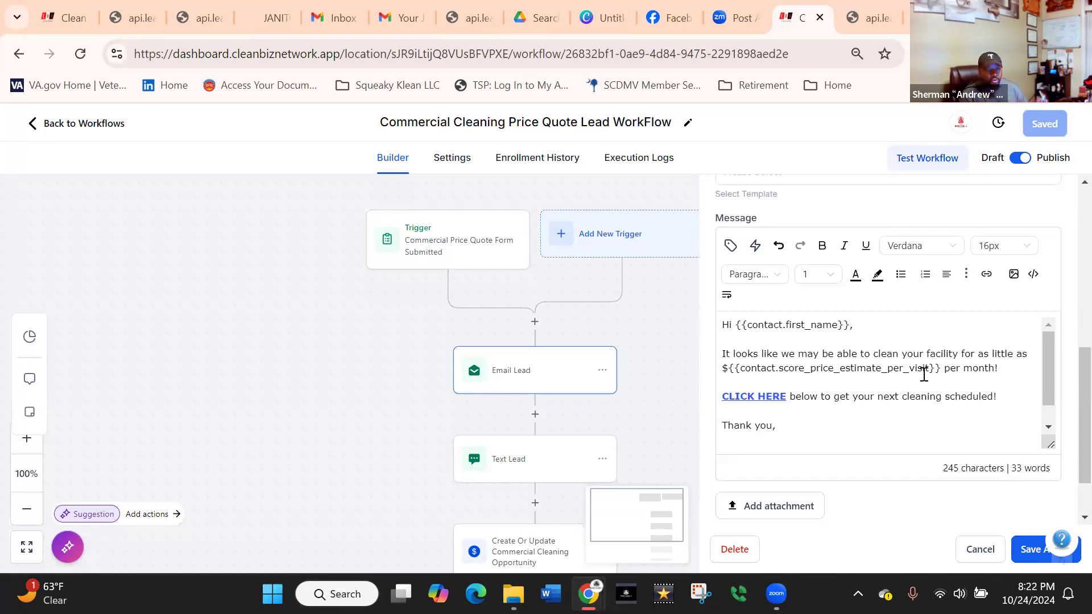
Replace the URL of the CLICK HERE link in the email message with the copied permanent calendar link and save the link.
left_click(746, 397)
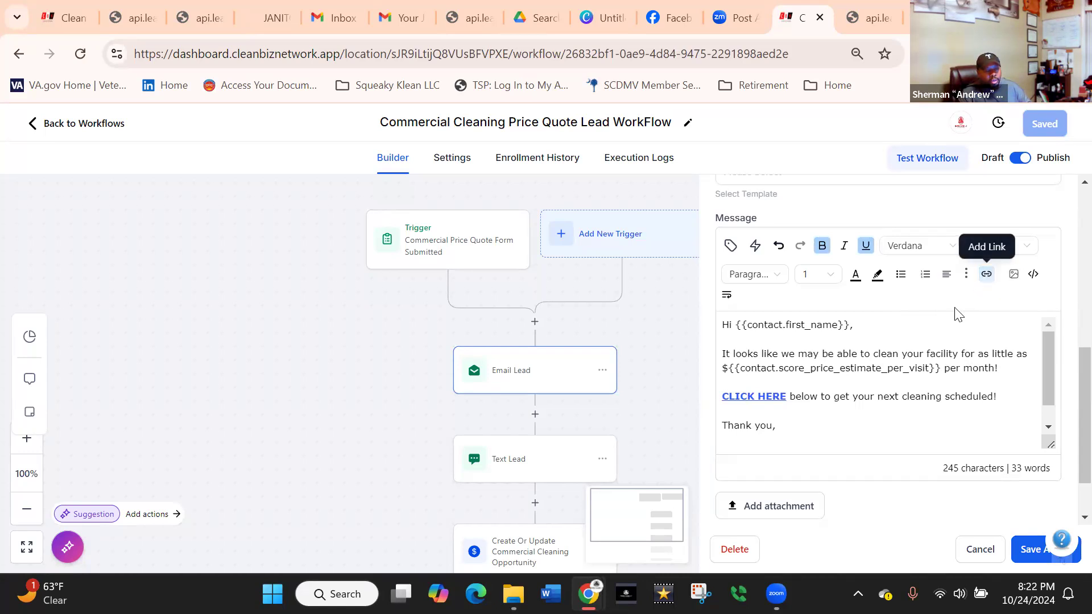
left_click(986, 274)
left_click(416, 282)
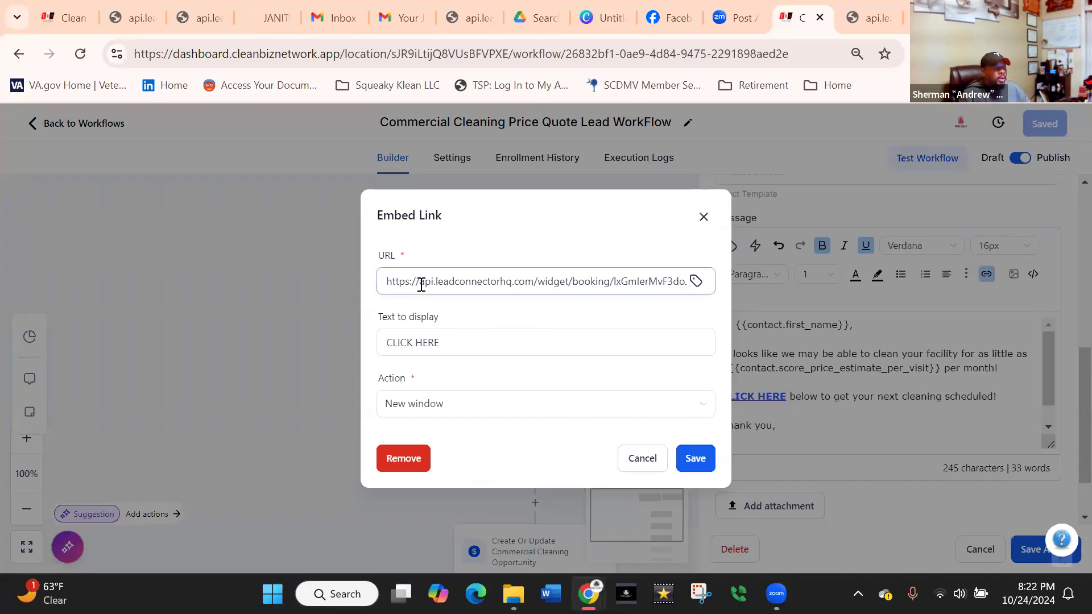
left_click(386, 285)
left_click_drag(389, 276, 698, 291)
key("ctrl+c")
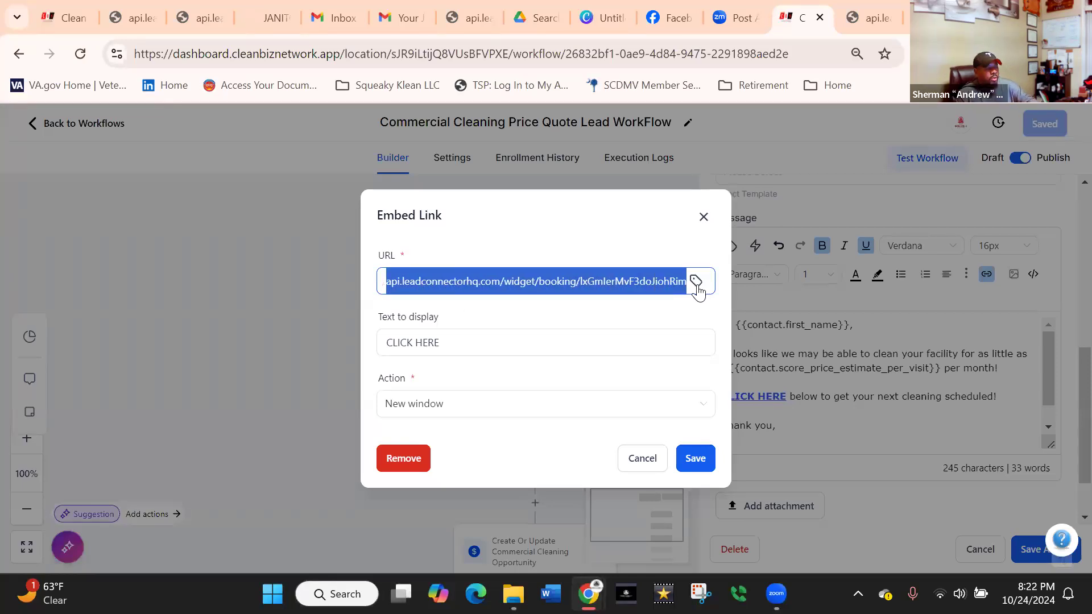
key("BackSpace")
key("BackSpace")
key("BackSpace")
key("BackSpace")
key("BackSpace")
key("BackSpace")
key("BackSpace")
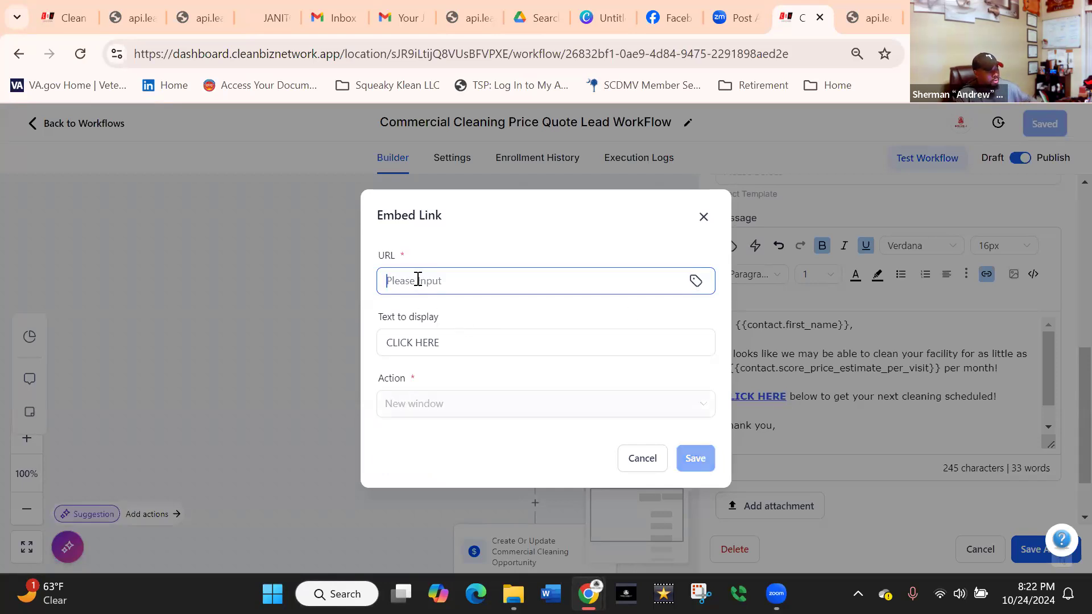
key("ctrl+v")
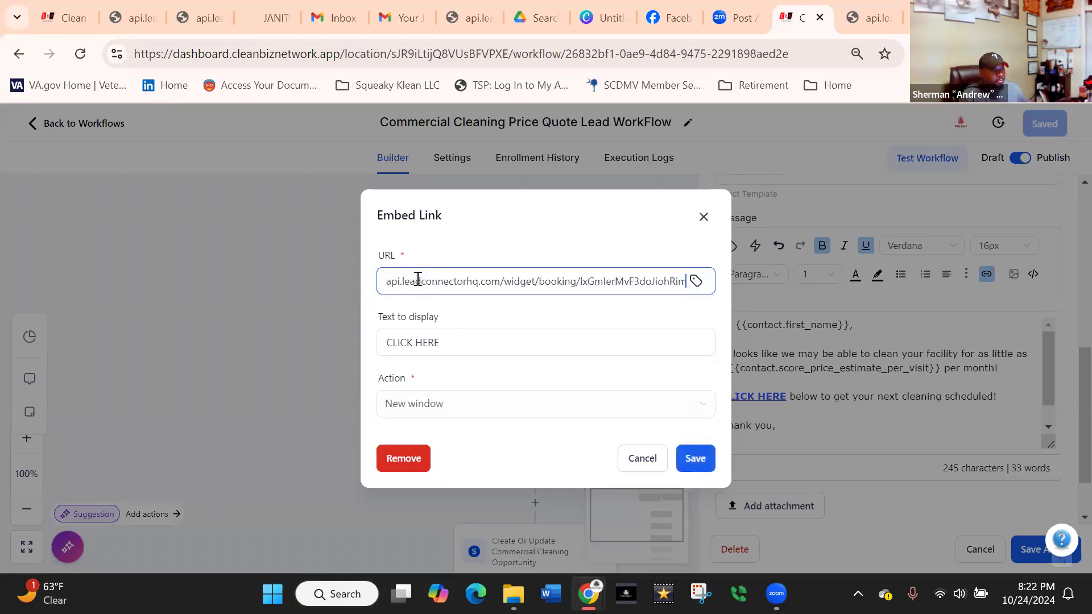
left_click(448, 343)
left_click_drag(390, 351, 383, 351)
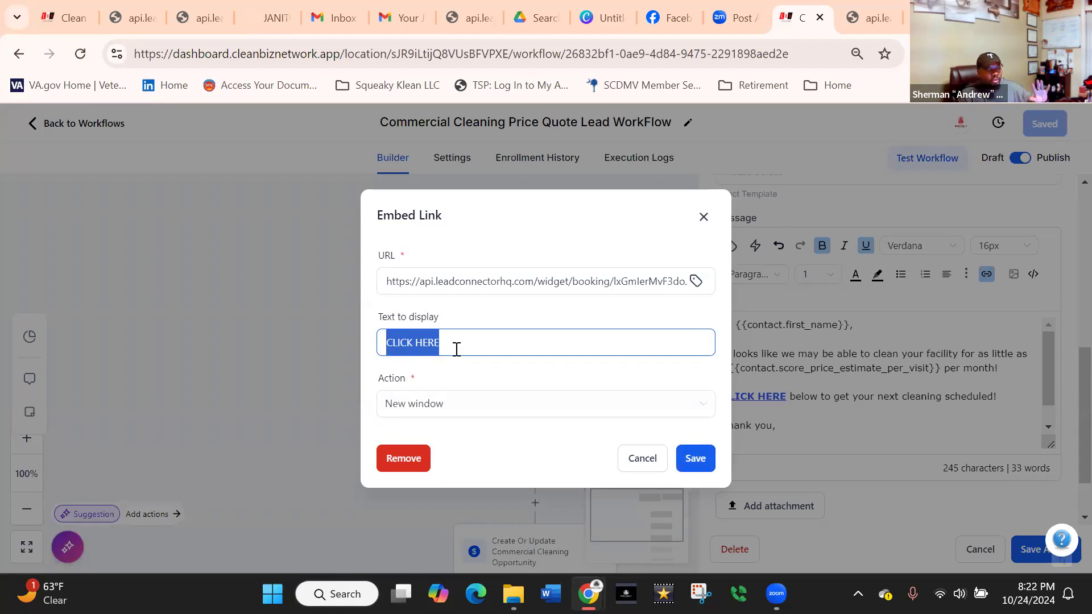
left_click(688, 457)
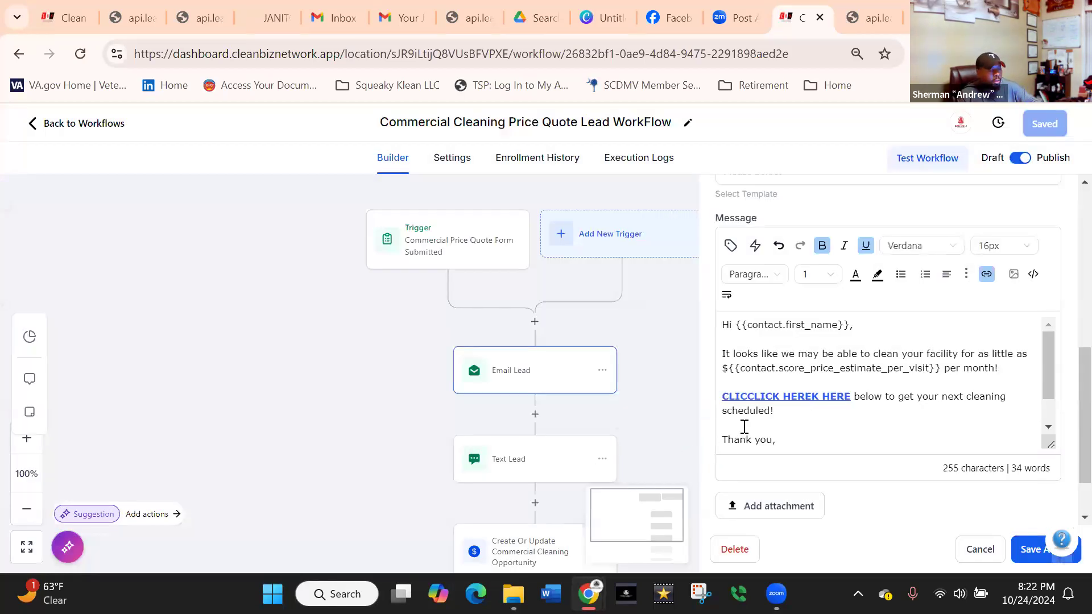
Remove the garbled link text from the email message and retype it as CLICK HERE.
key("Delete")
key("Delete")
key("Delete")
key("Delete")
key("Delete")
key("Delete")
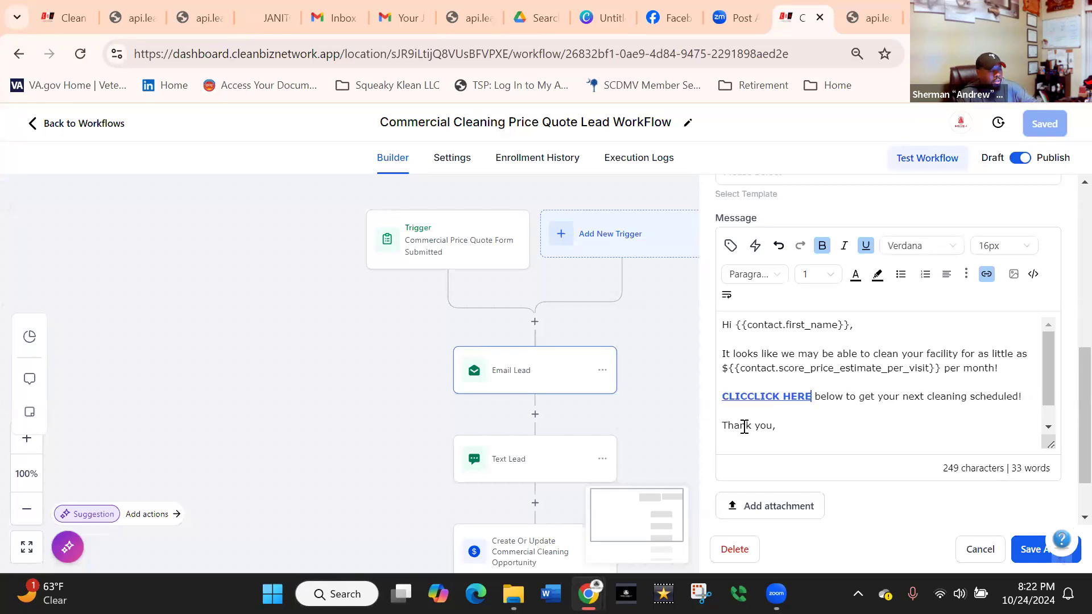
left_click_drag(727, 397, 812, 398)
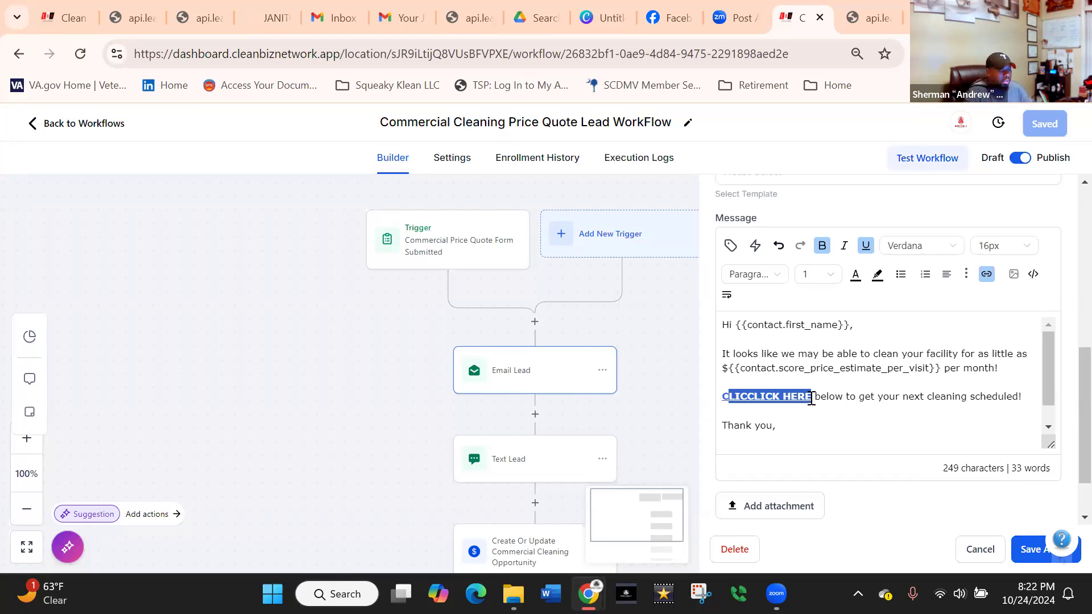
key("BackSpace")
key("BackSpace")
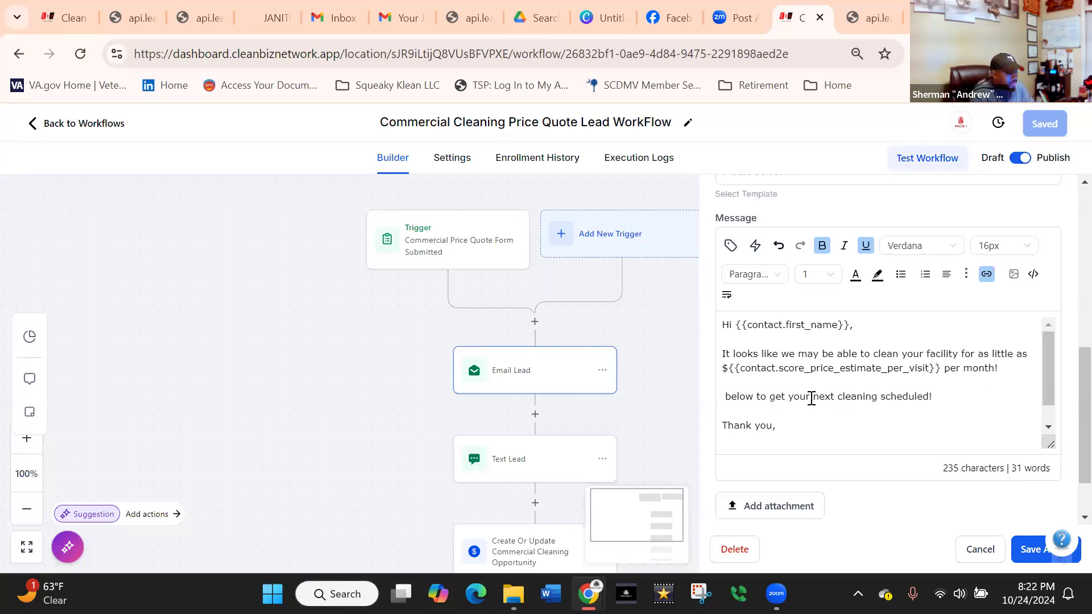
type("CLICK HE")
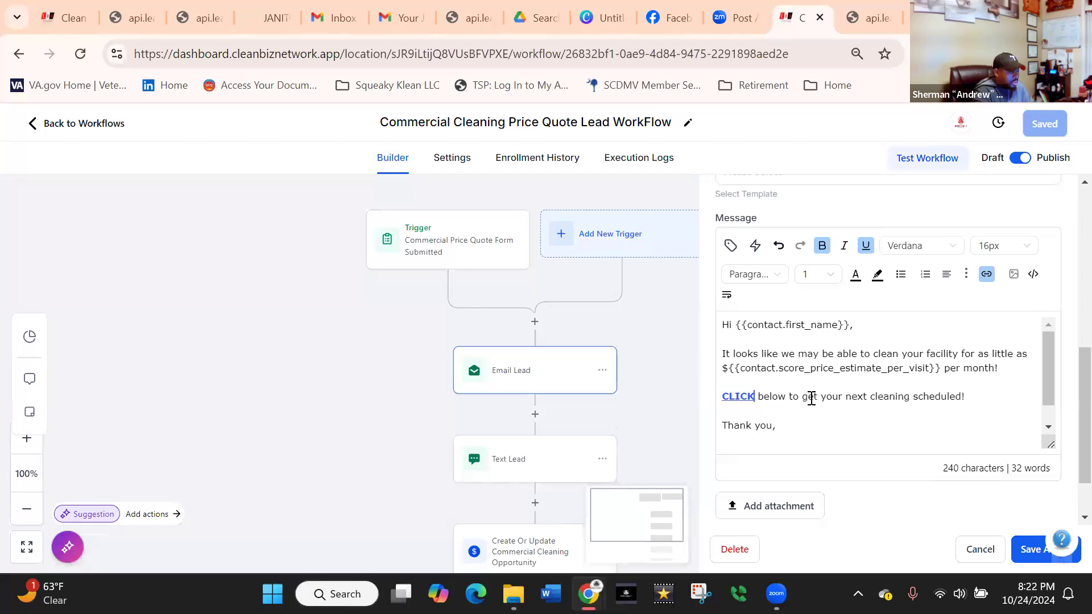
type("RE")
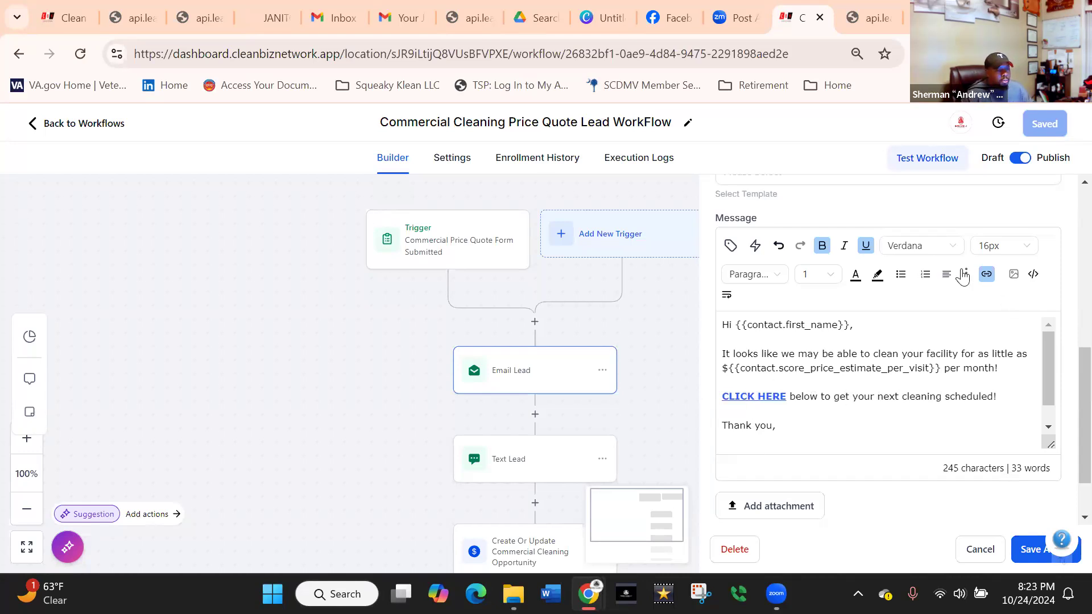
Clear the retyped CLICK HERE link's URL, paste the permanent calendar link in its place and save the link.
left_click(986, 274)
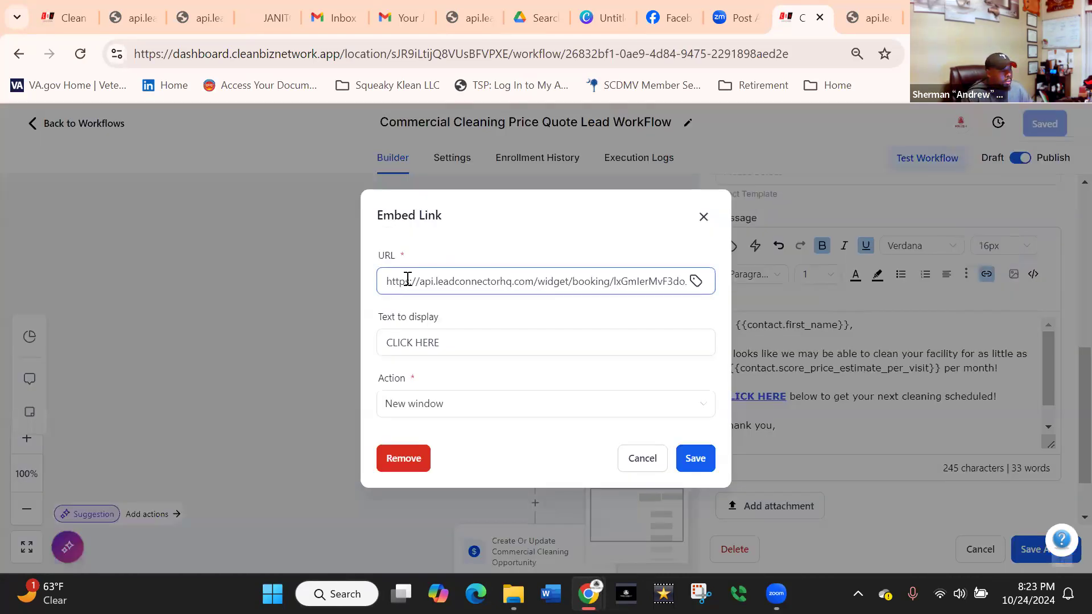
left_click(382, 276)
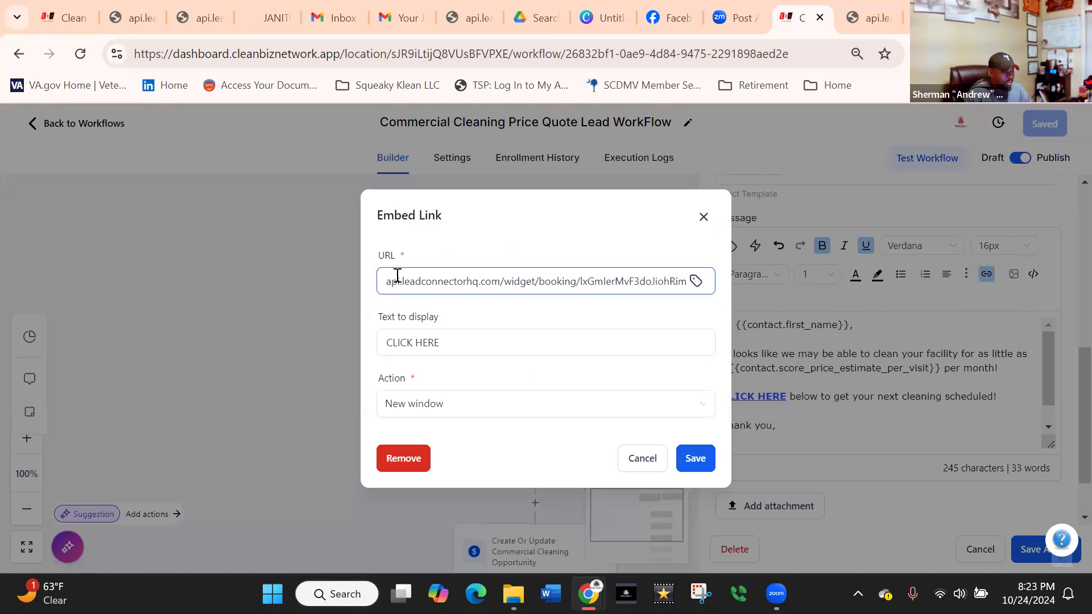
key("BackSpace")
key("BackSpace")
key("BackSpace")
key("BackSpace")
key("BackSpace")
key("BackSpace")
key("BackSpace")
key("BackSpace")
key("BackSpace")
key("BackSpace")
key("BackSpace")
key("BackSpace")
key("BackSpace")
key("BackSpace")
key("BackSpace")
key("BackSpace")
key("BackSpace")
key("BackSpace")
key("BackSpace")
key("BackSpace")
key("BackSpace")
key("BackSpace")
key("BackSpace")
key("BackSpace")
key("BackSpace")
key("BackSpace")
key("BackSpace")
key("BackSpace")
key("BackSpace")
key("BackSpace")
key("BackSpace")
key("BackSpace")
key("BackSpace")
key("BackSpace")
key("BackSpace")
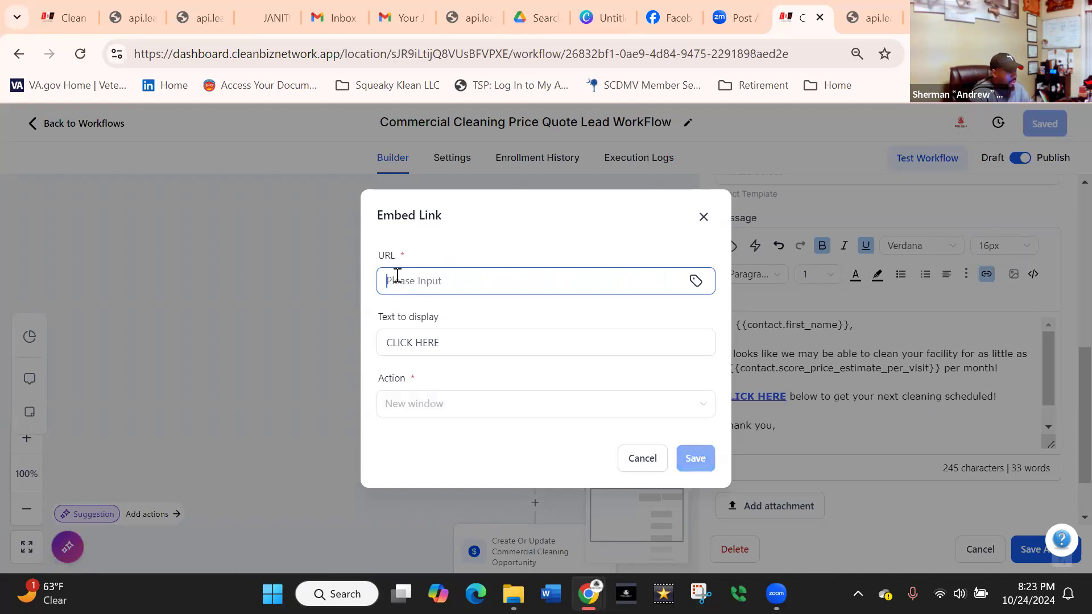
key("ctrl+v")
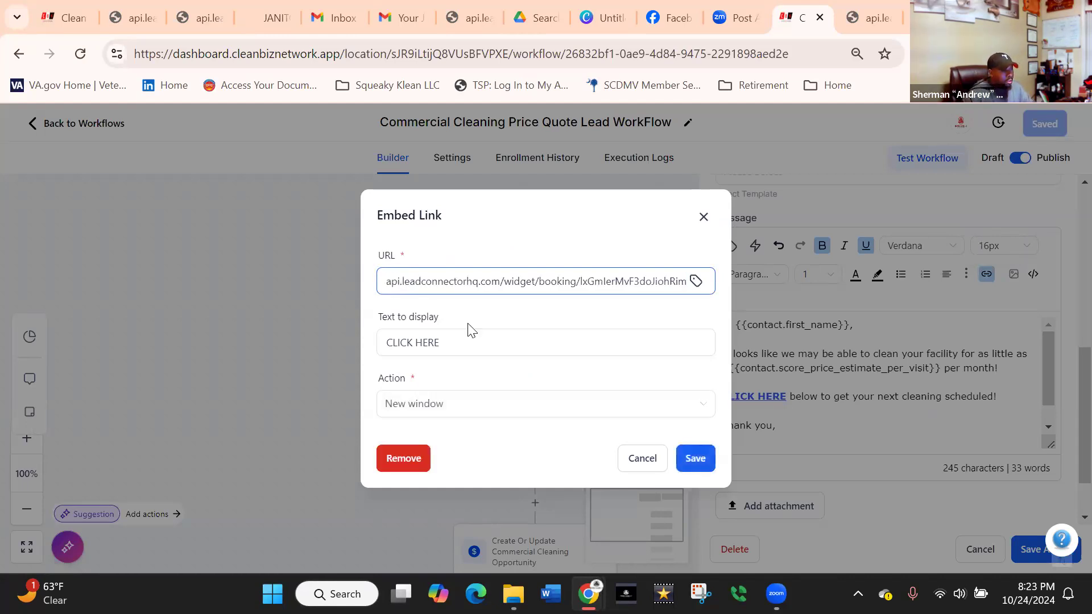
left_click(442, 348)
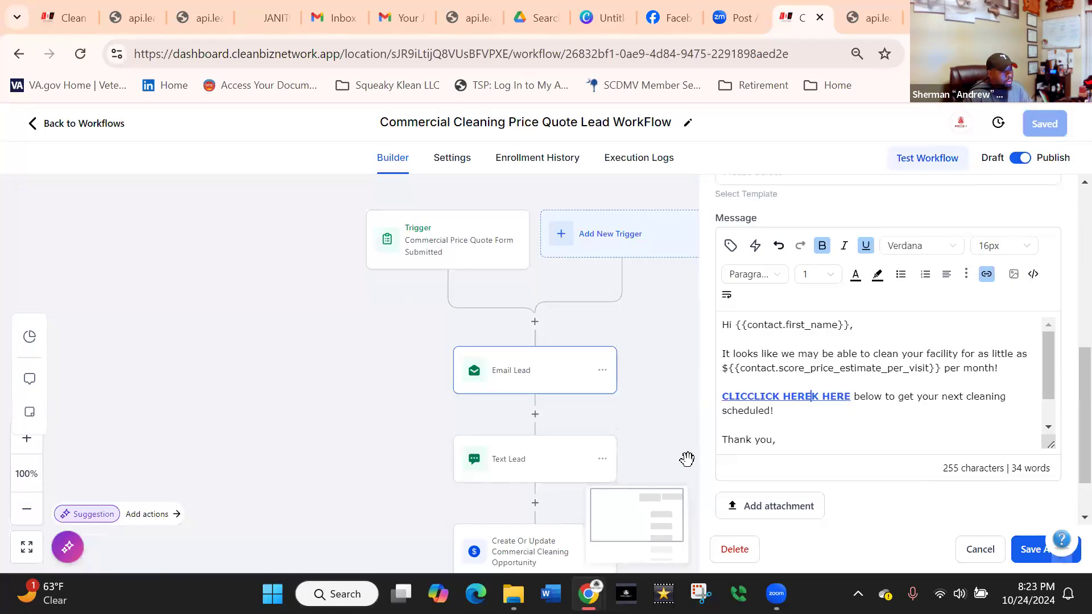
left_click(695, 458)
Delete the duplicated characters on both sides of the email message's booking link text so that it reads CLICK HERE.
key("BackSpace")
key("BackSpace")
key("BackSpace")
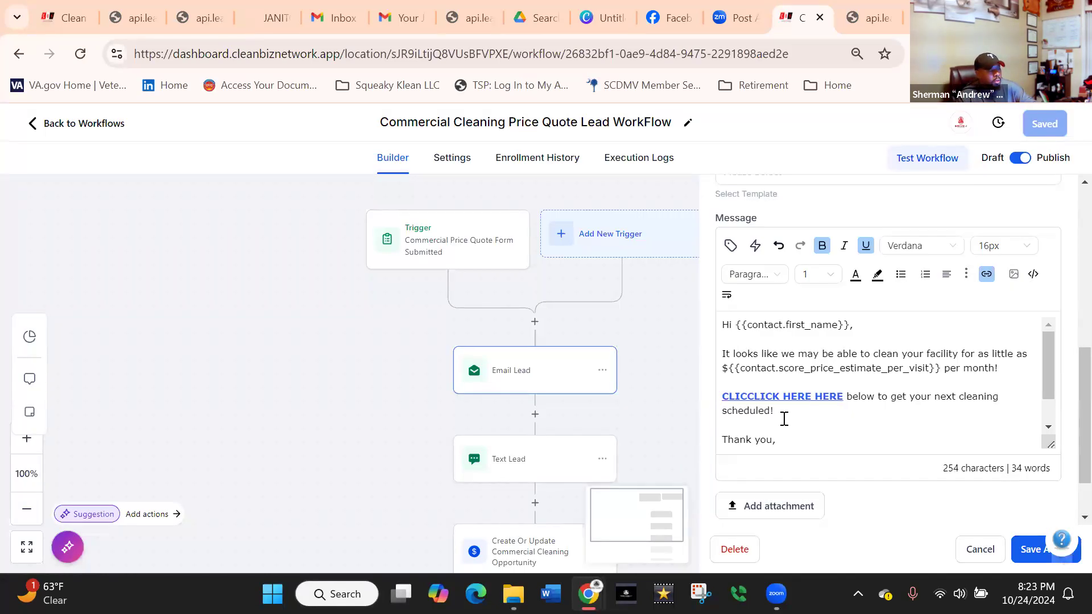
key("Delete")
key("Delete")
key("Delete")
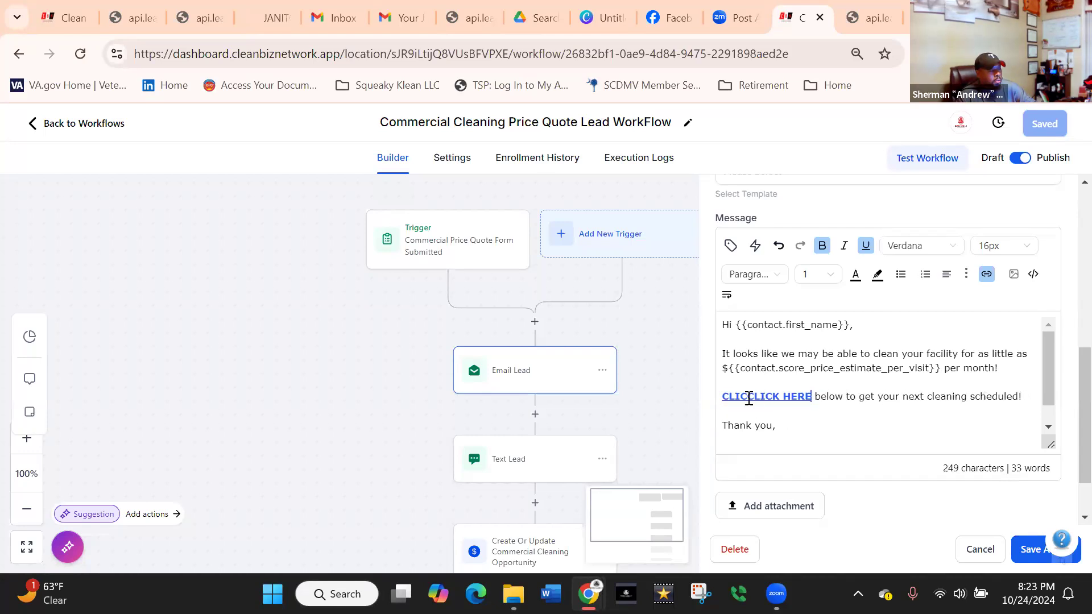
left_click(747, 397)
key("BackSpace")
key("BackSpace")
key("BackSpace")
key("BackSpace")
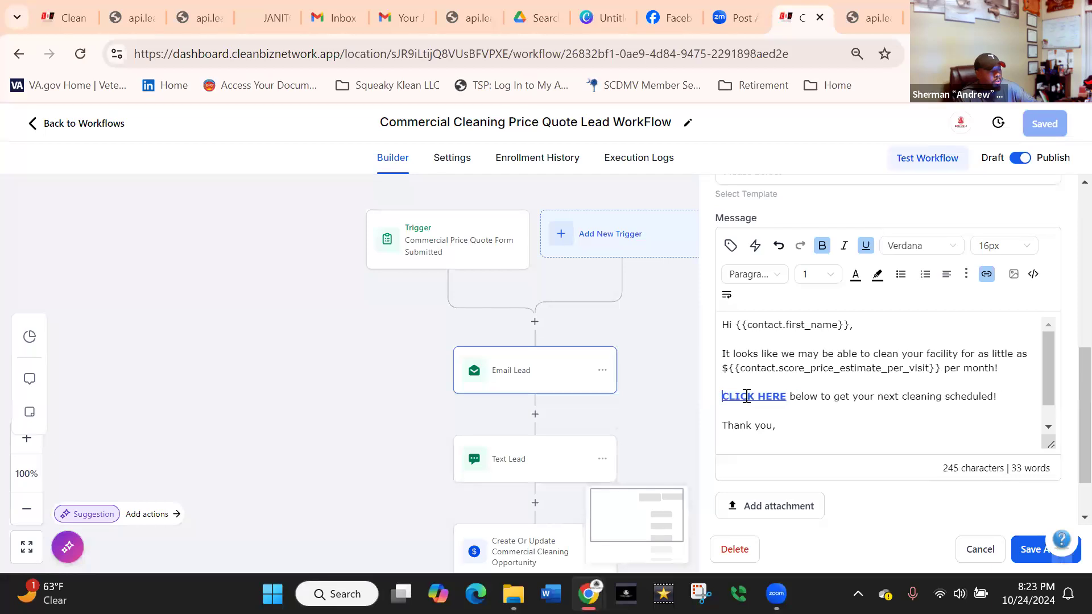
Save the edited Email Lead action and save the Commercial Cleaning Price Quote Lead WorkFlow.
left_click(858, 433)
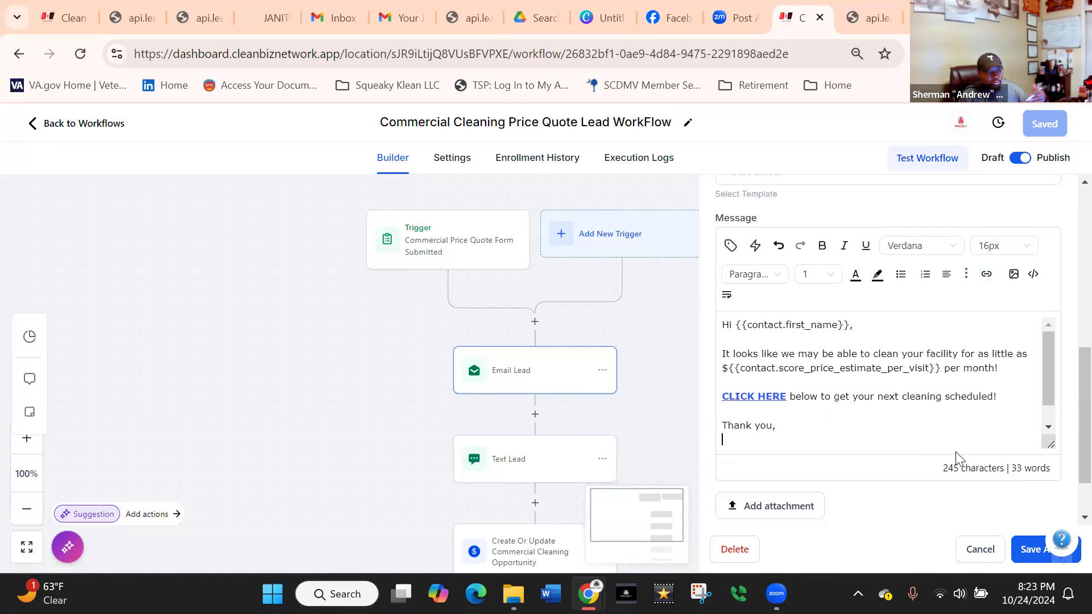
left_click(1030, 554)
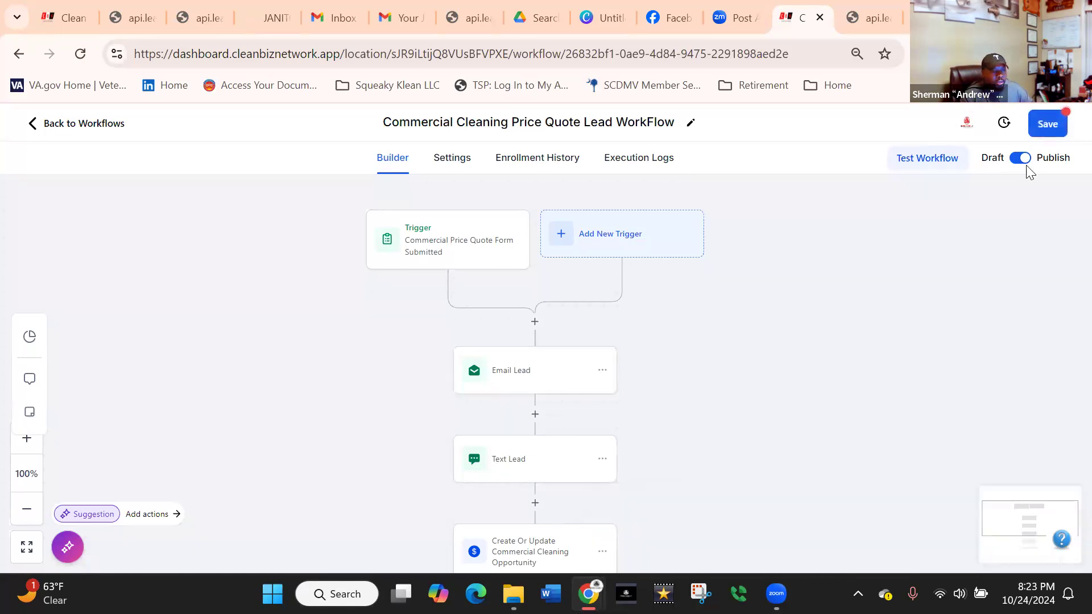
left_click(1047, 126)
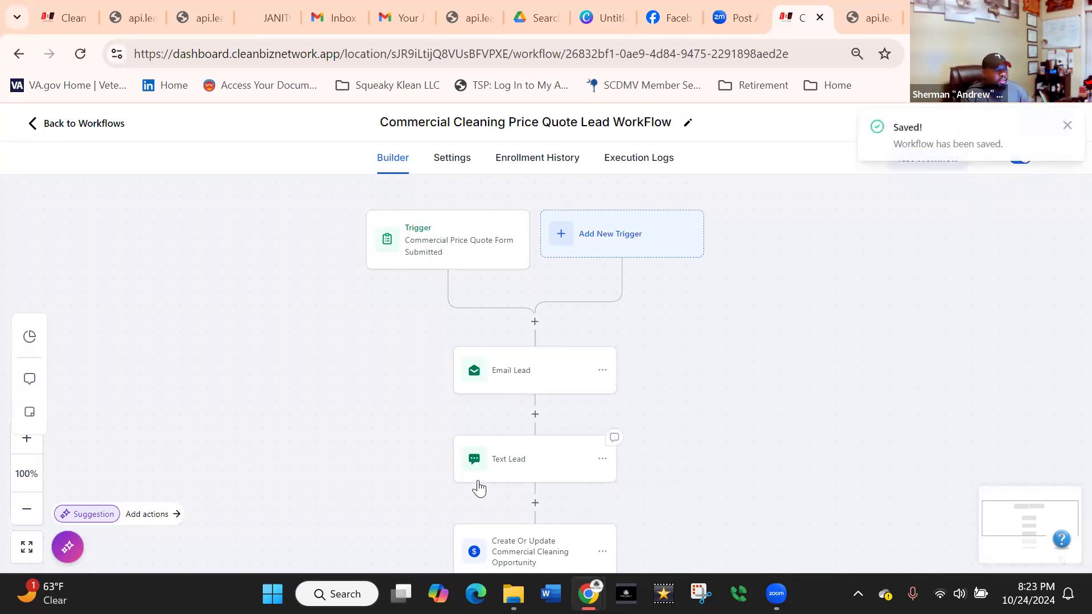
Open the Text Lead action, check the booking link in its message and the test phone number option, and save the action.
left_click(520, 470)
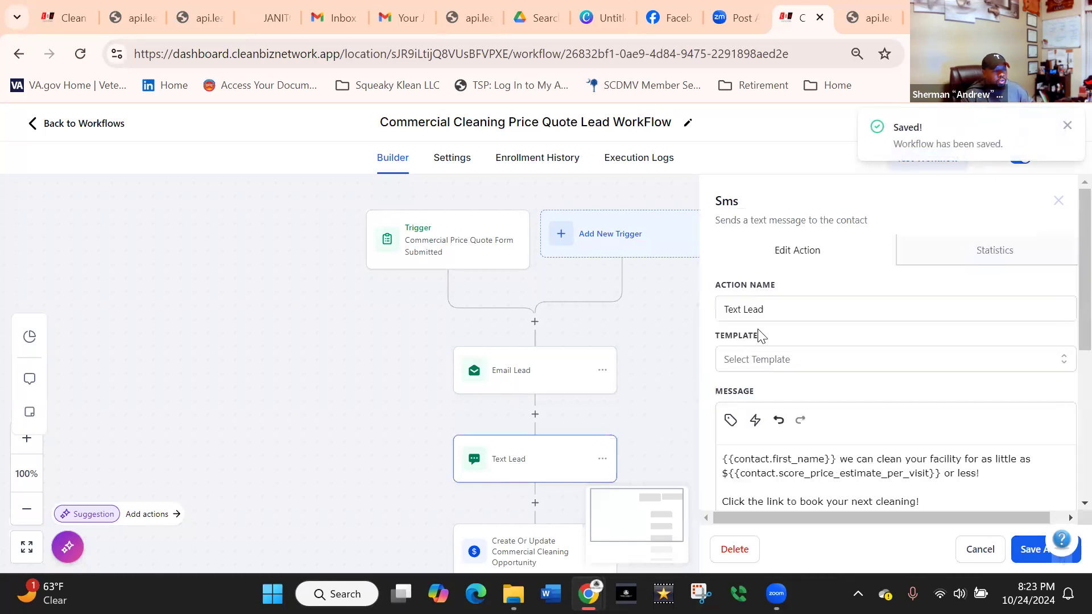
scroll(1065, 307, "down", 3)
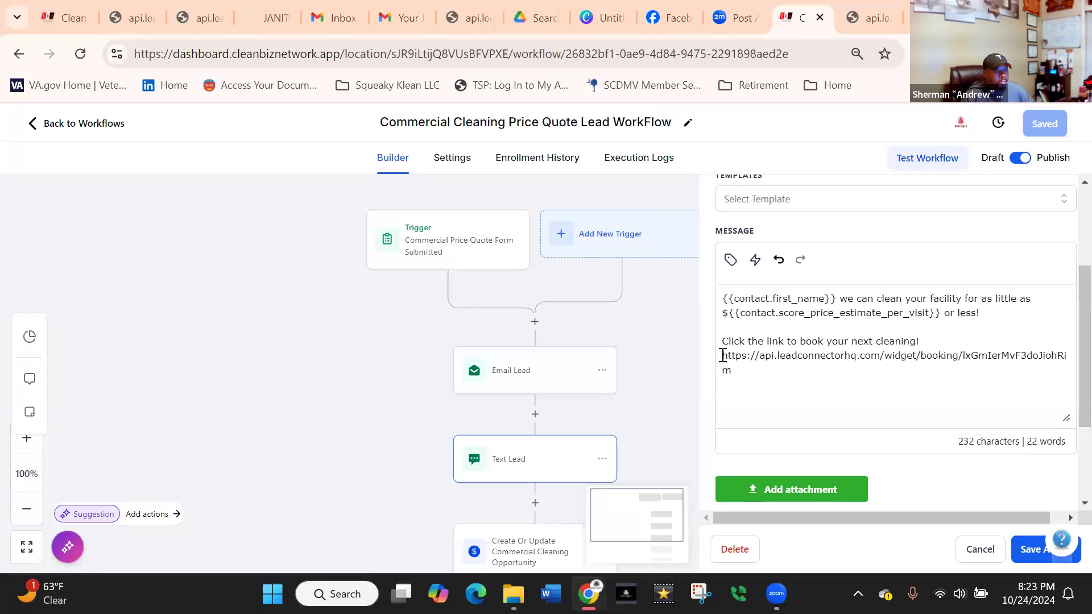
triple_click(740, 364)
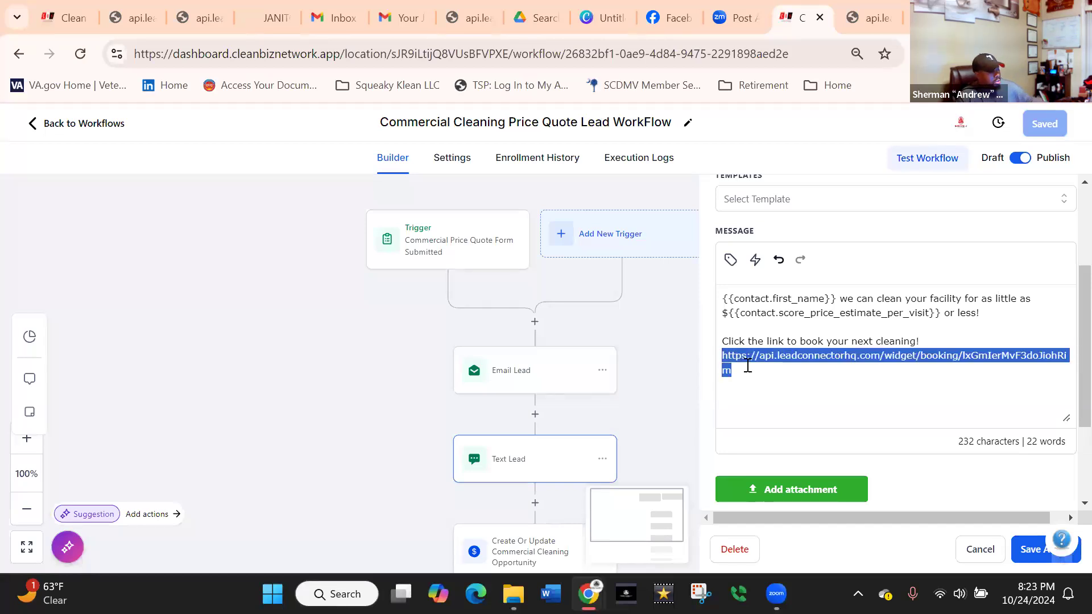
left_click(747, 365)
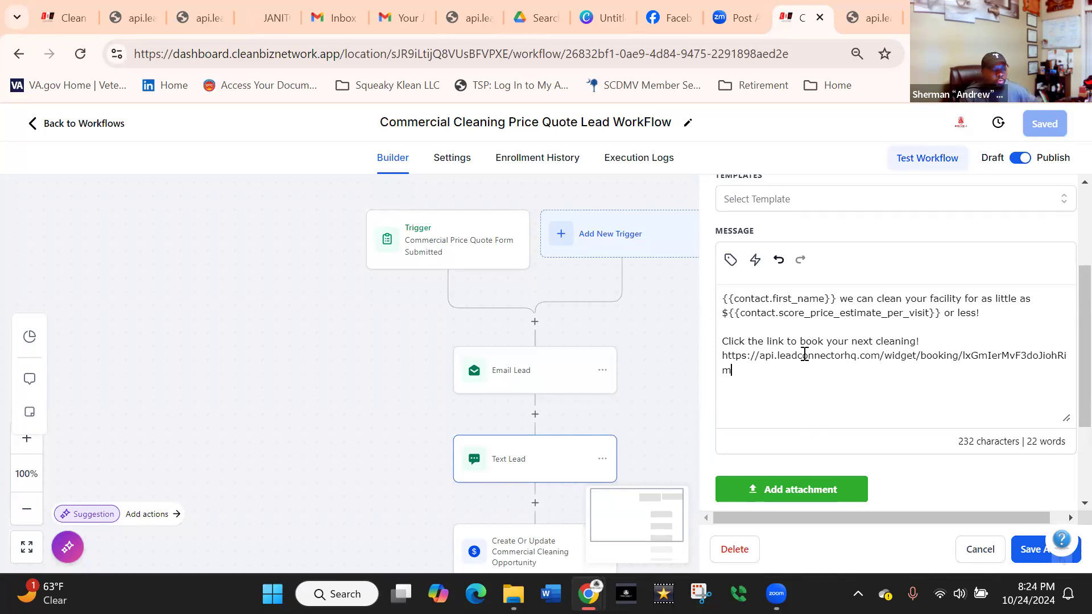
scroll(921, 365, "down", 3)
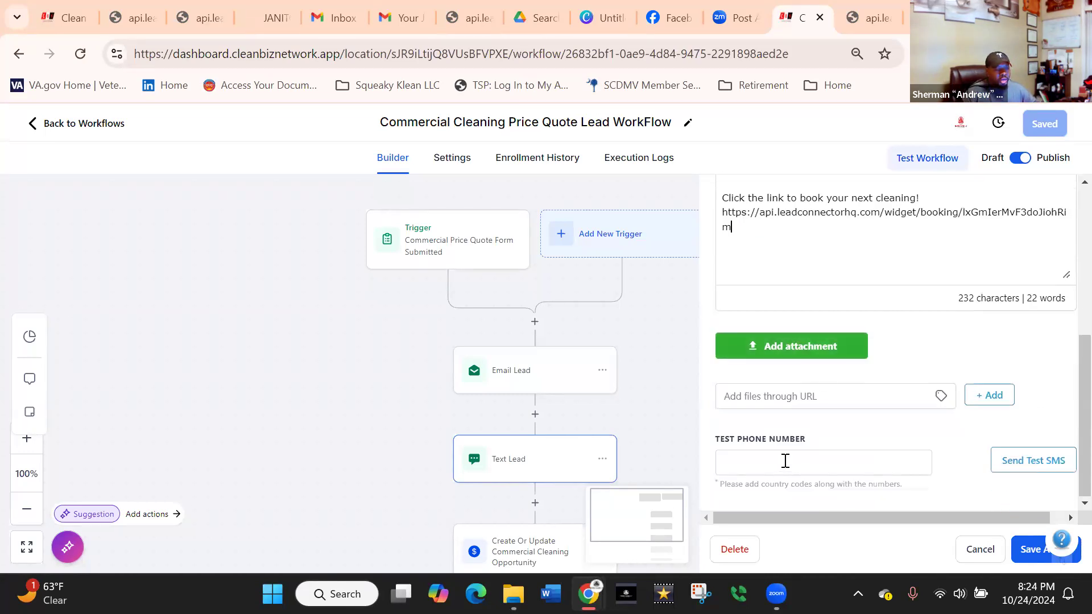
left_click(767, 464)
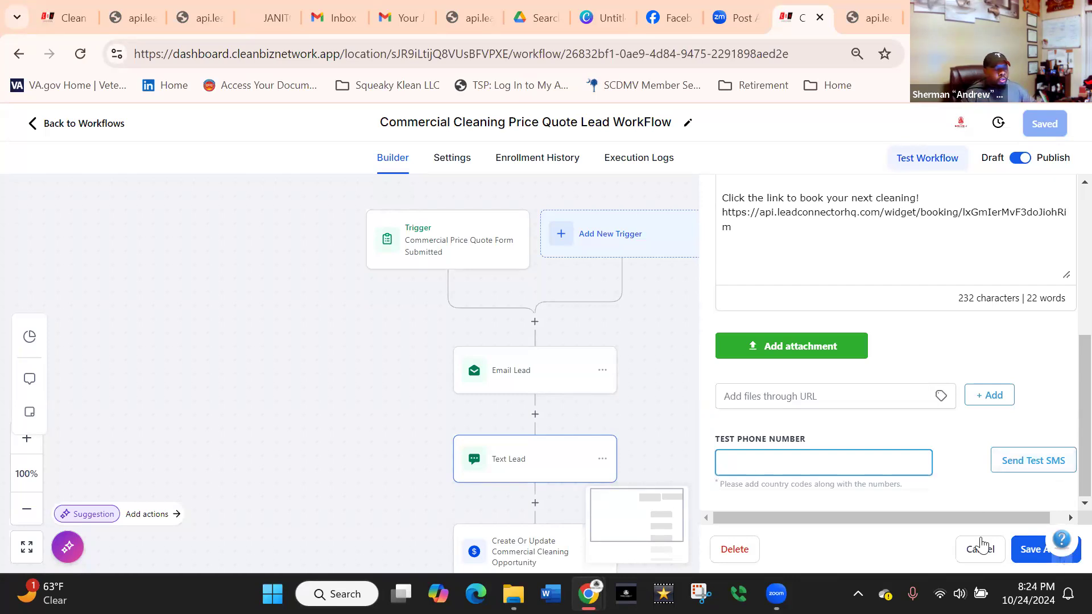
left_click(1017, 551)
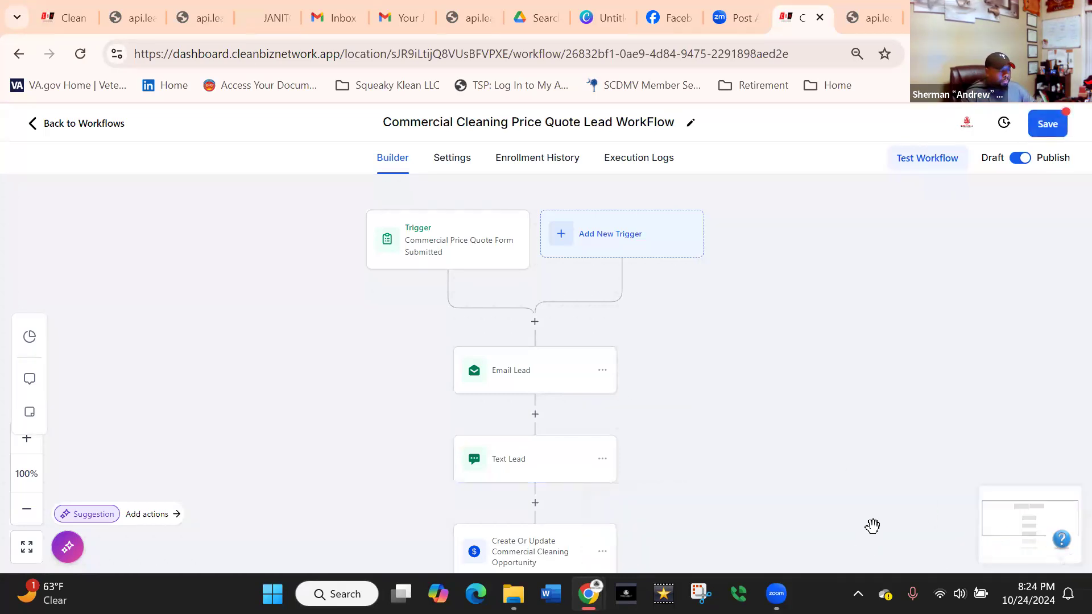
Review the Create Or Update Commercial Cleaning Opportunity and Add Commercial Cleaning Lead Tag actions, then save the tag action and the workflow.
scroll(737, 435, "down", 2)
left_click_drag(737, 435, 749, 267)
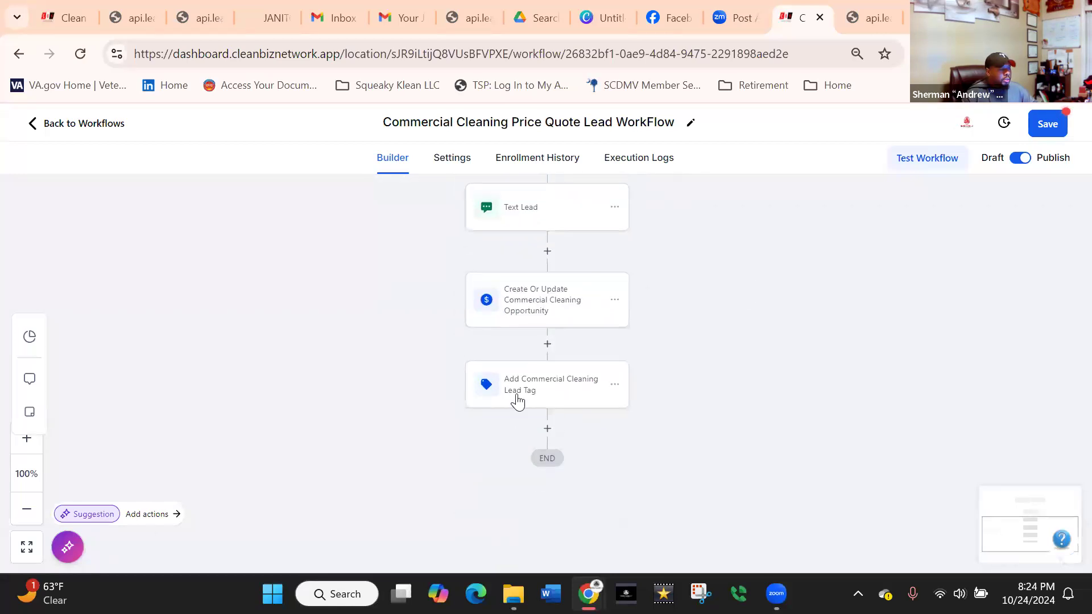
left_click(536, 320)
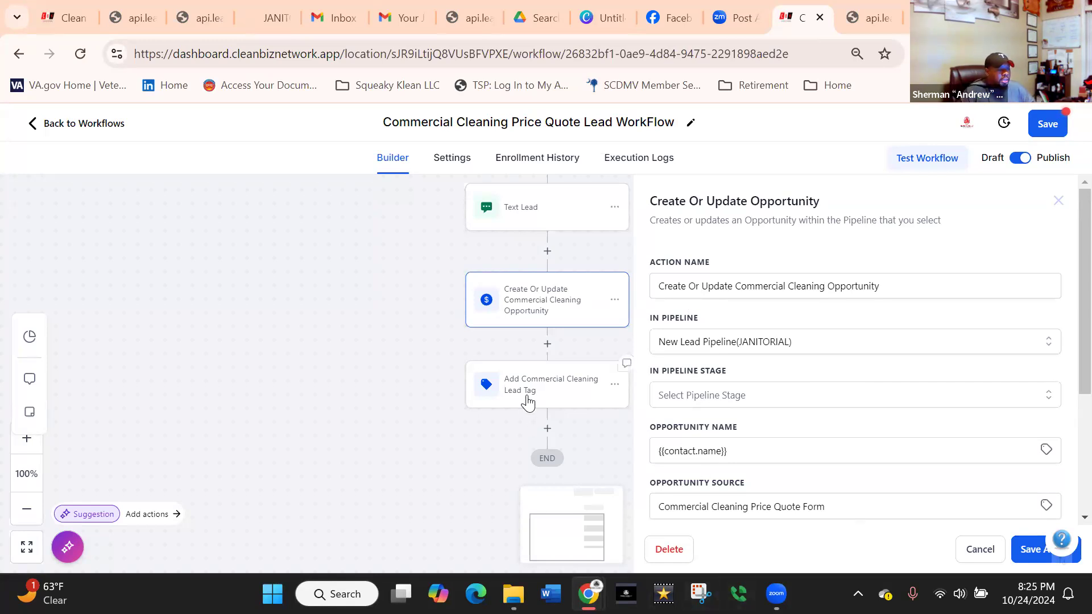
left_click(526, 401)
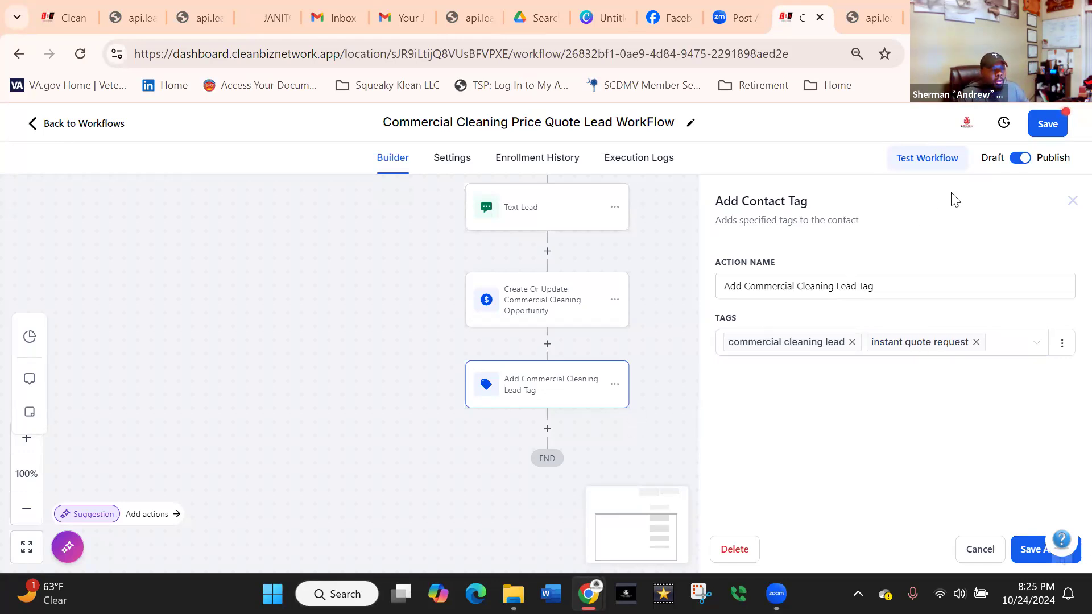
left_click(1029, 548)
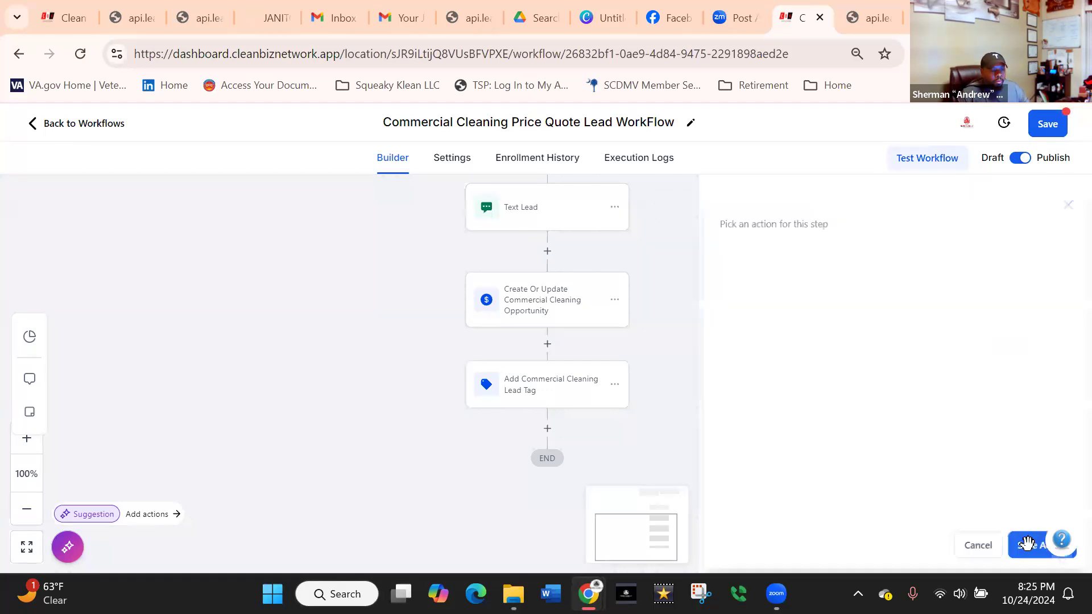
left_click(1048, 126)
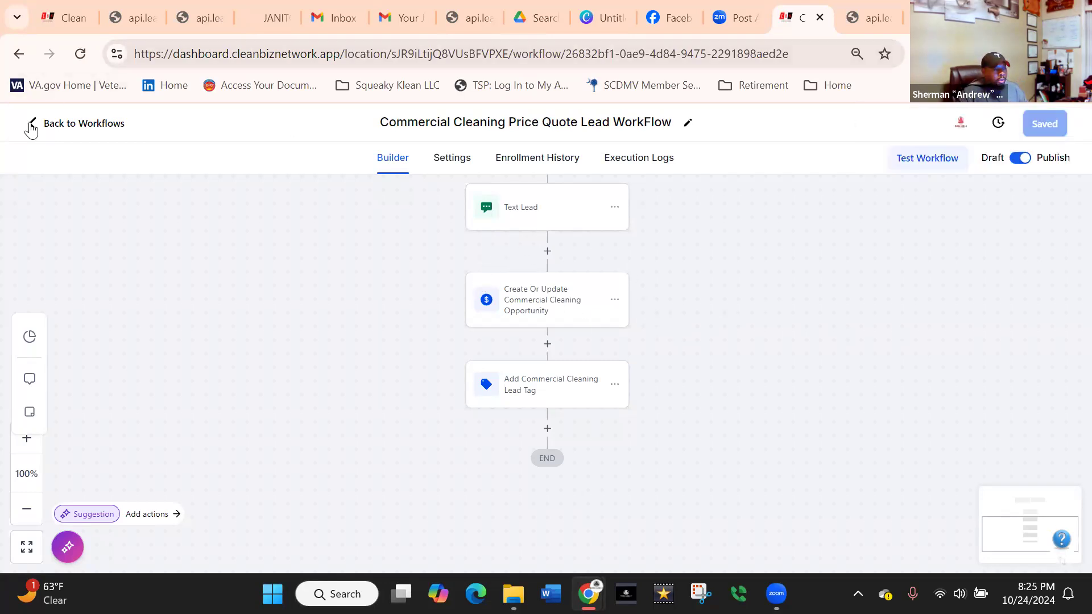
Close the appointment scheduler's booking page and open a preview of the Commercial Instant Quote Form.
left_click(47, 19)
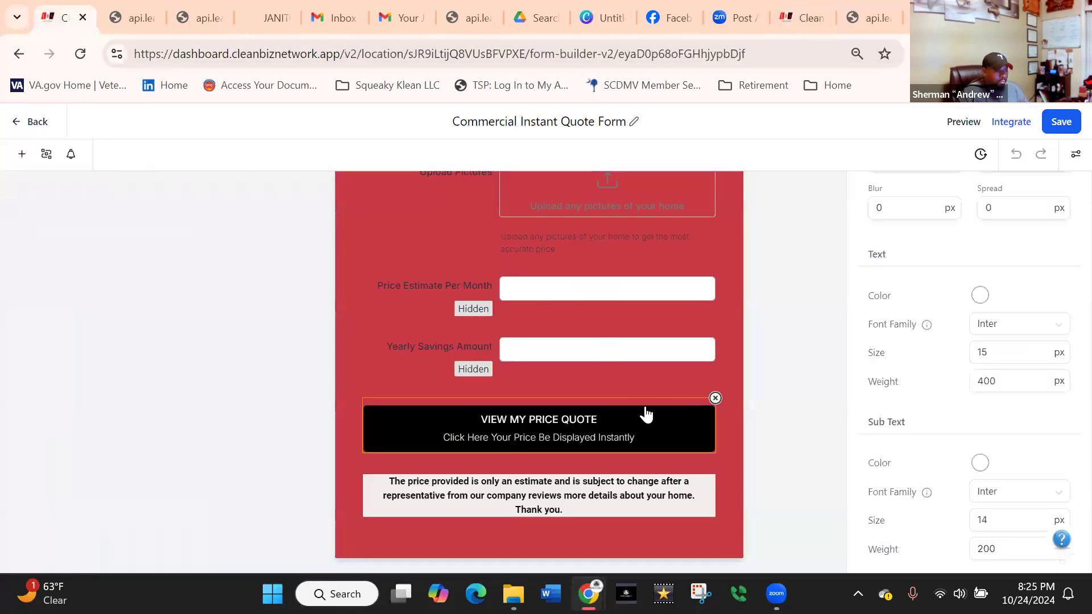
left_click(872, 13)
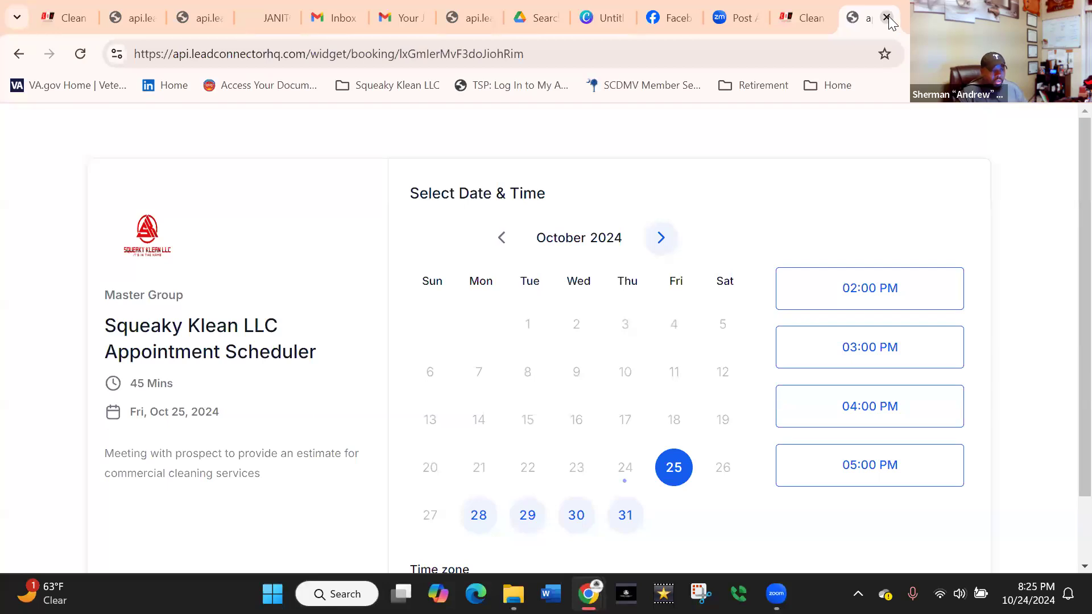
left_click(886, 18)
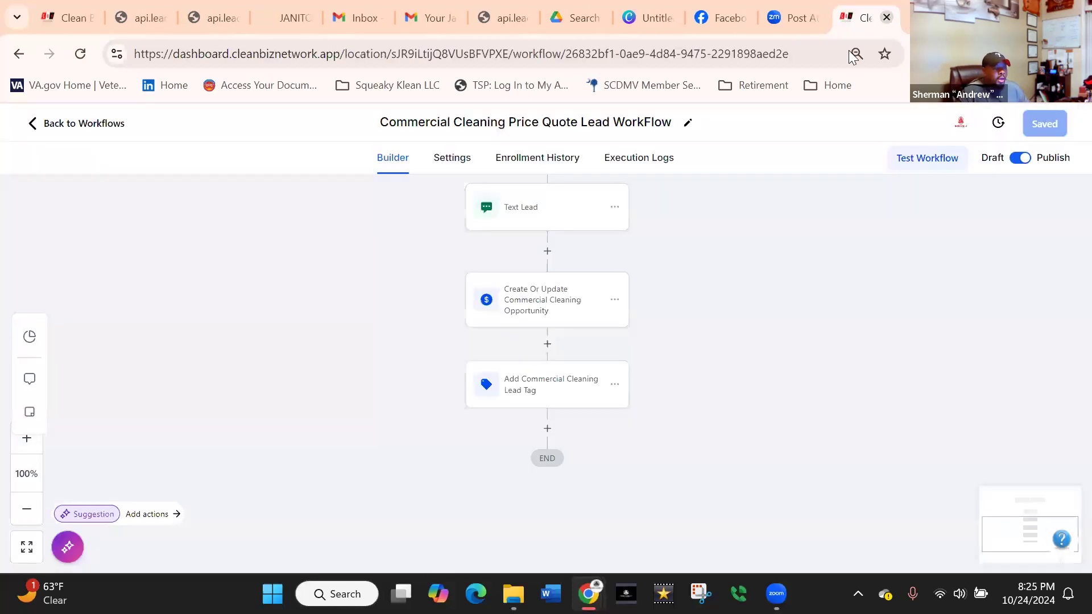
left_click(53, 16)
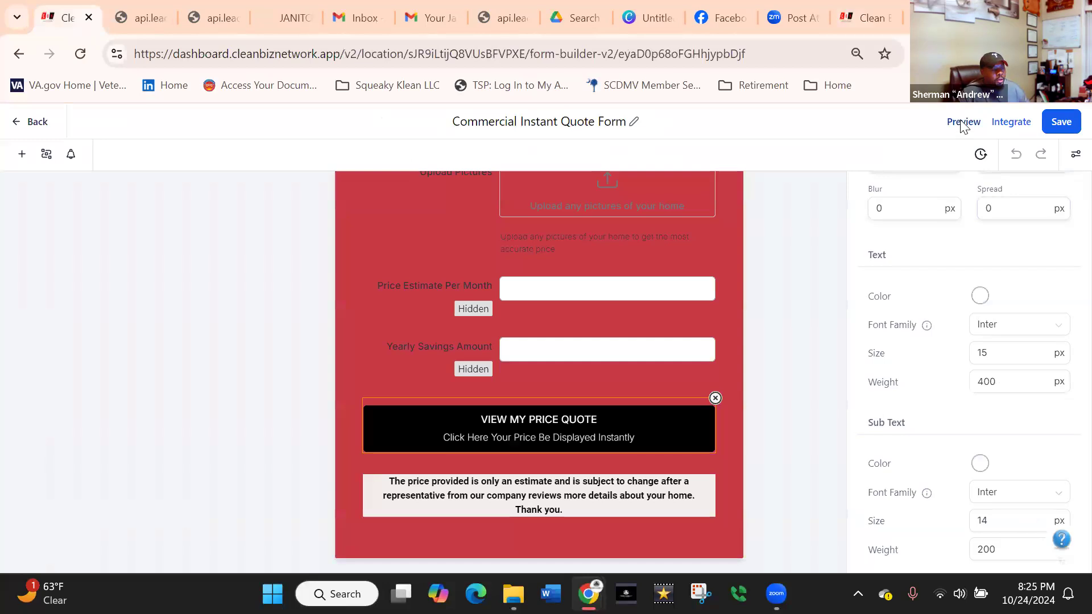
left_click(963, 121)
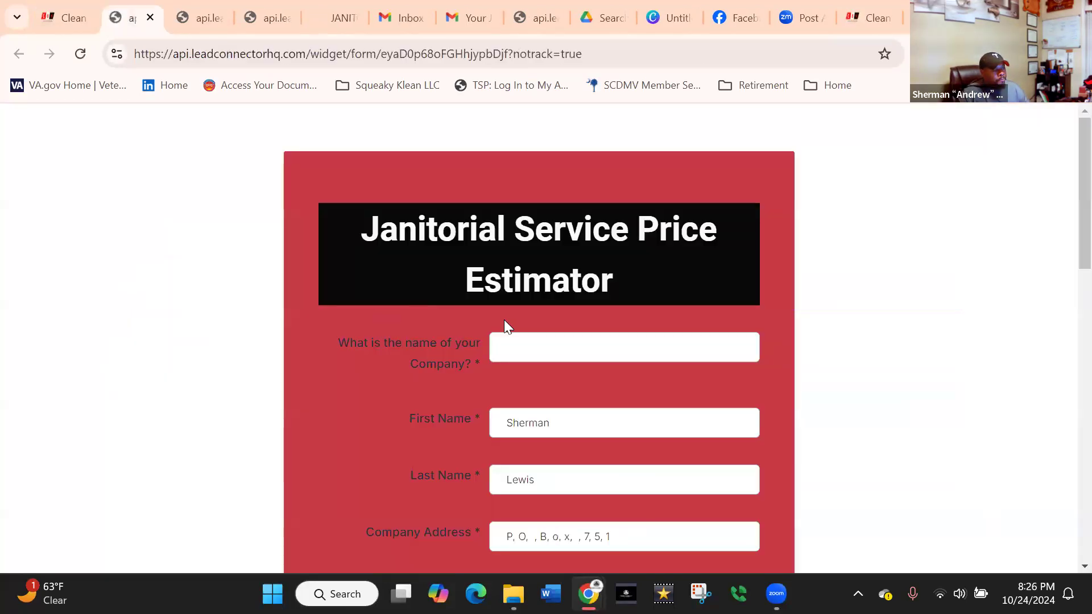
Enter abcd company as the company name in the previewed Janitorial Service Price Estimator form.
left_click(537, 342)
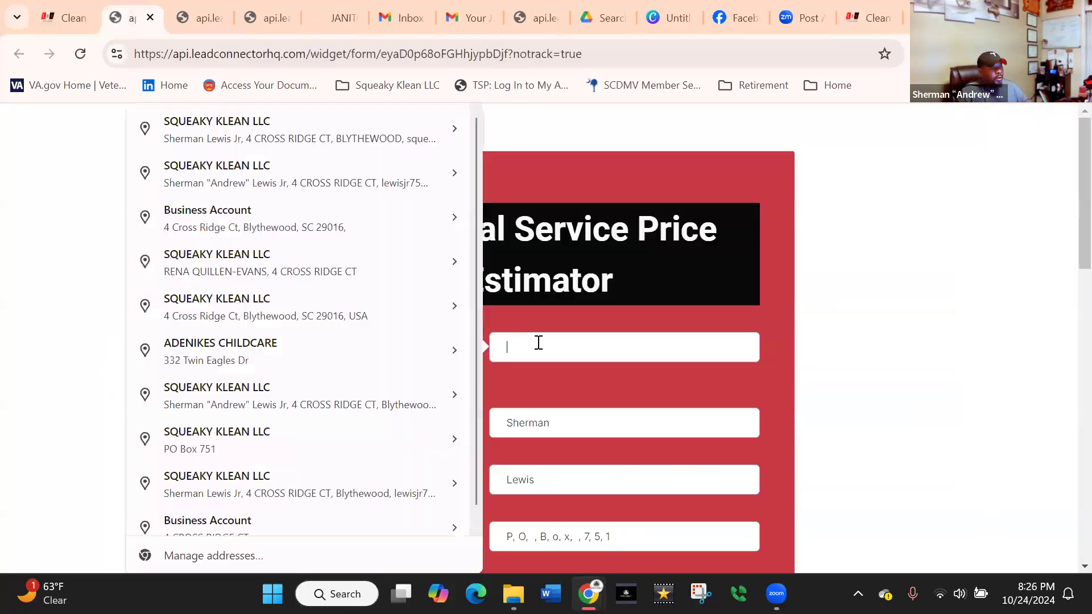
mouse_move(465, 298)
type("abc")
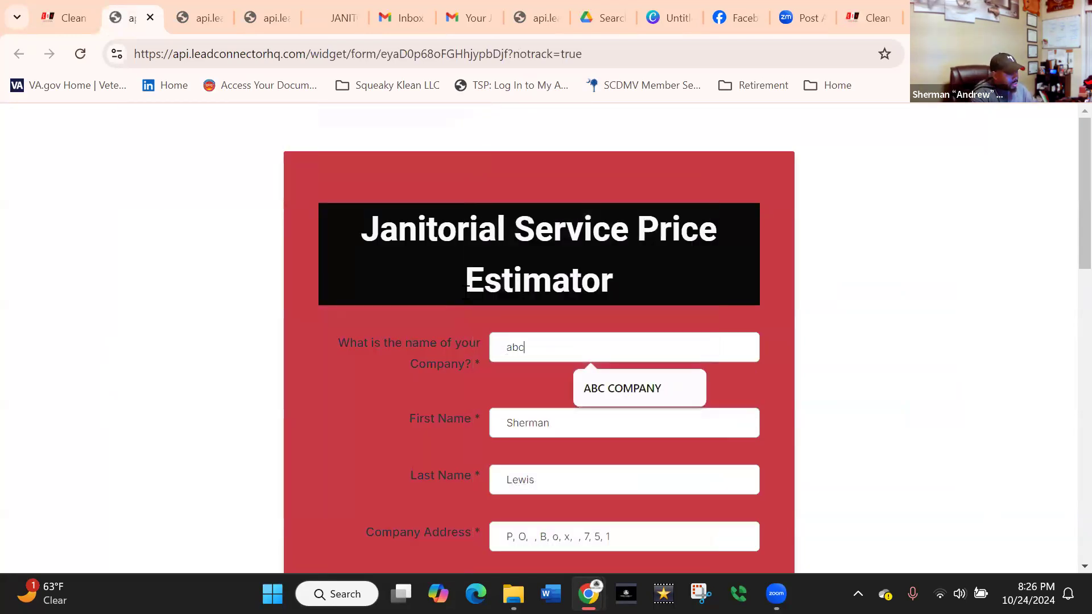
type("d comapny")
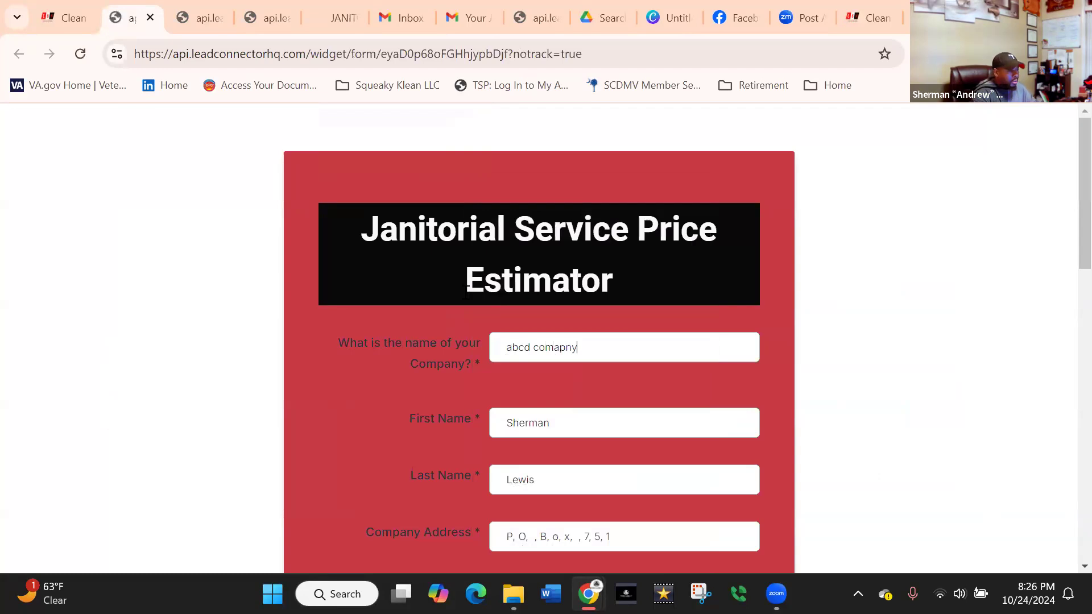
key("BackSpace")
key("BackSpace")
key("BackSpace")
key("BackSpace")
type("pany")
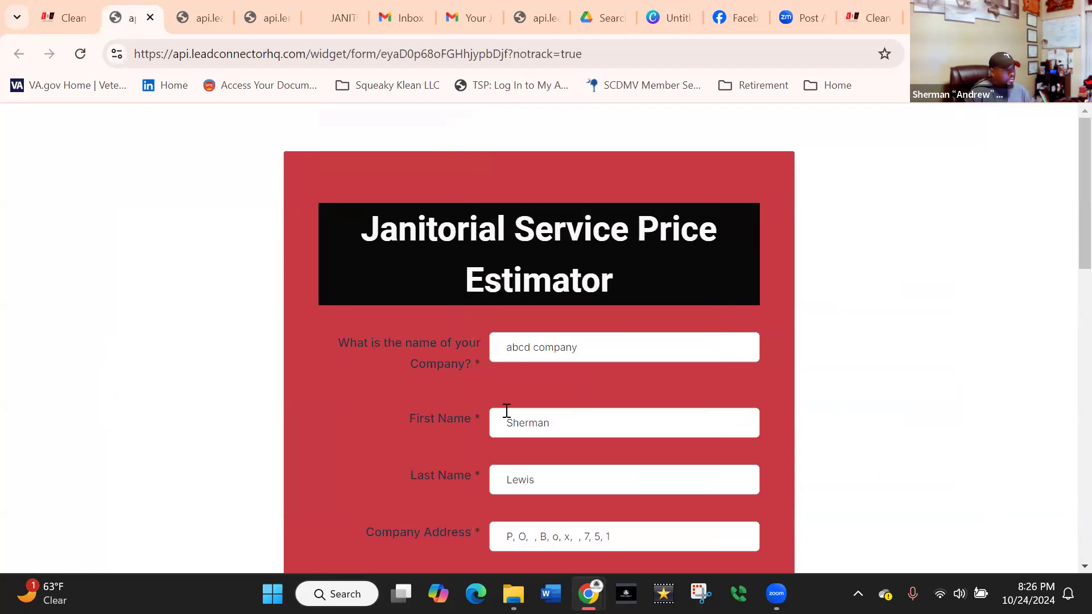
Enter 2500 as the square footage to be cleaned and choose 3 cleaning days per week.
scroll(524, 427, "down", 1)
left_click(548, 450)
scroll(543, 441, "down", 2)
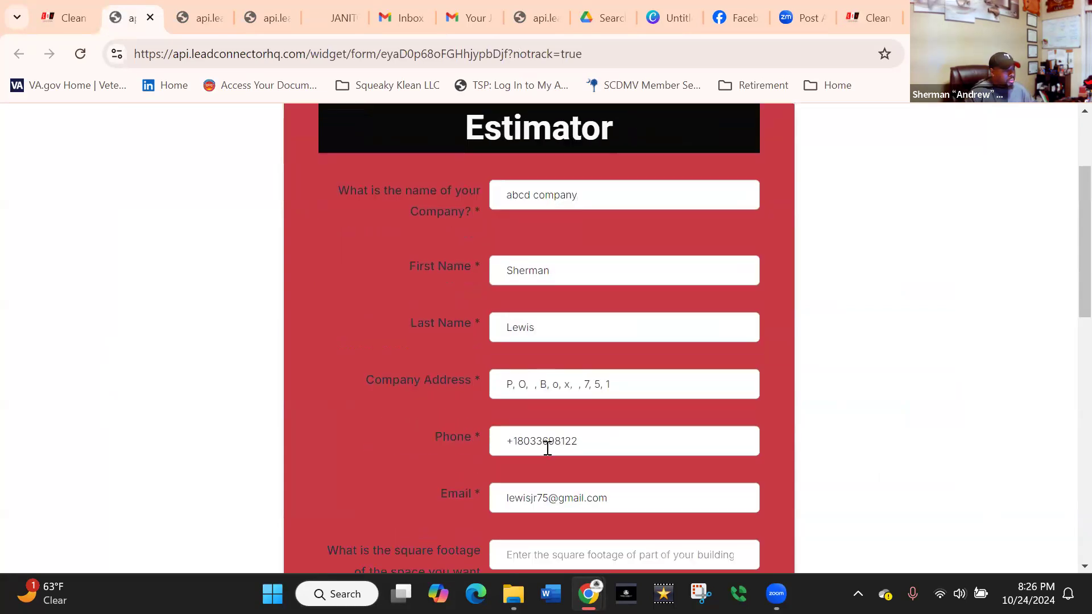
scroll(595, 342, "down", 3)
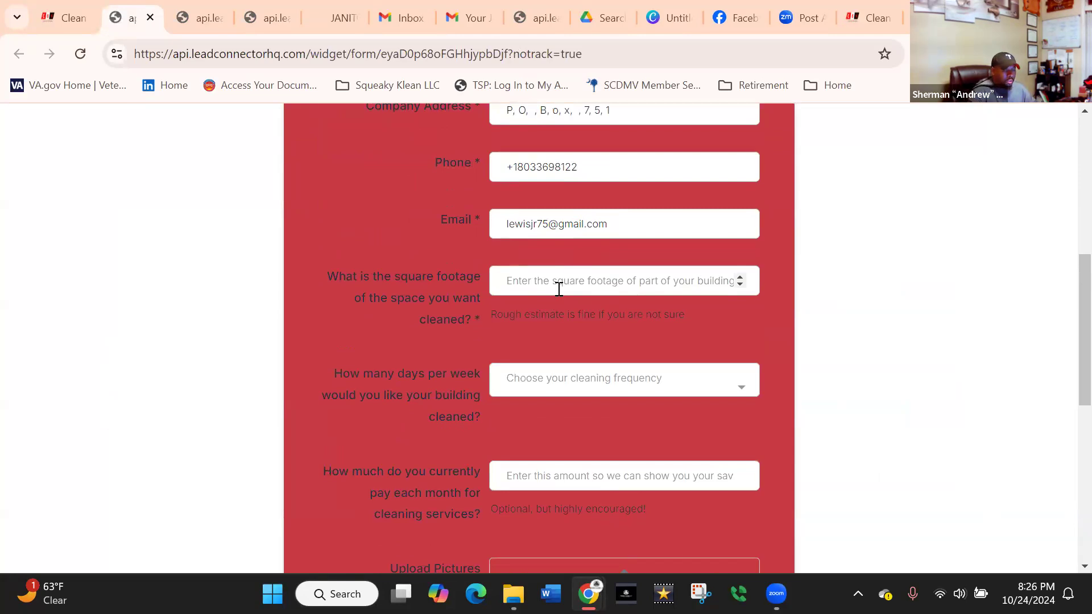
type("2500")
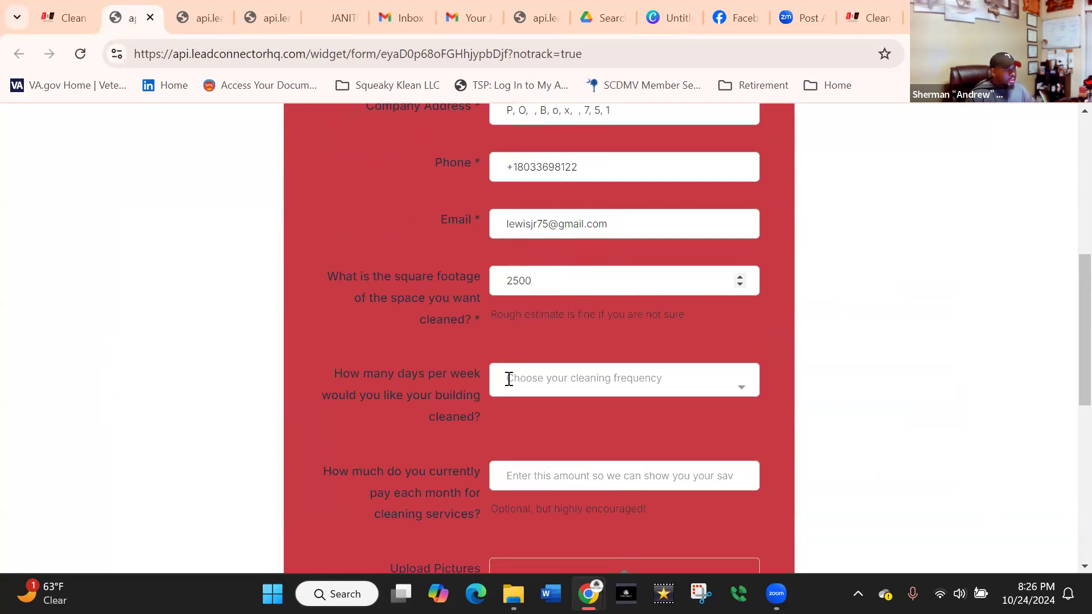
left_click(522, 370)
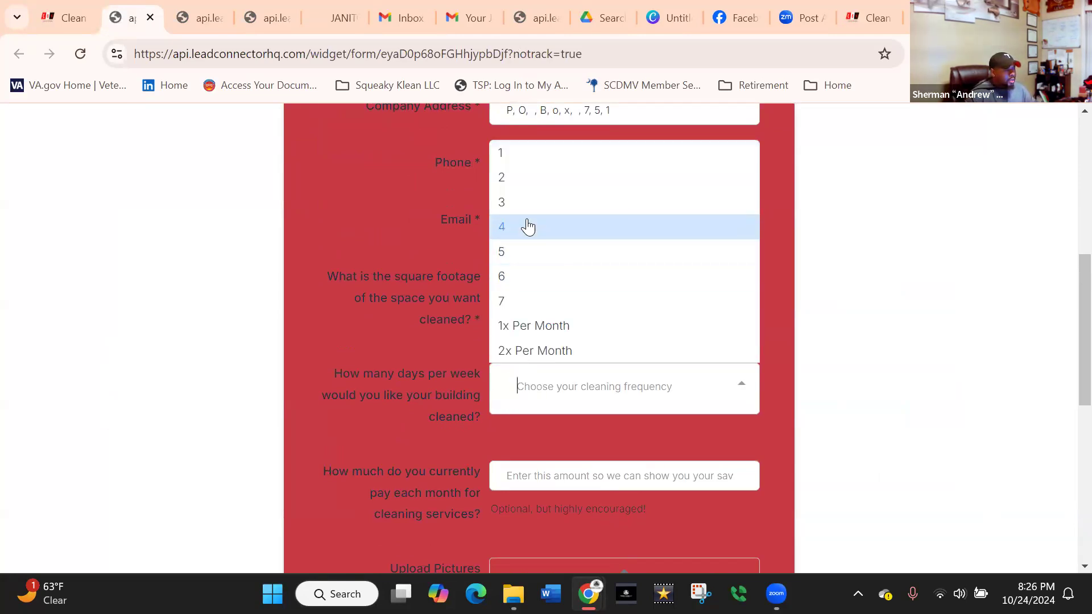
left_click(534, 232)
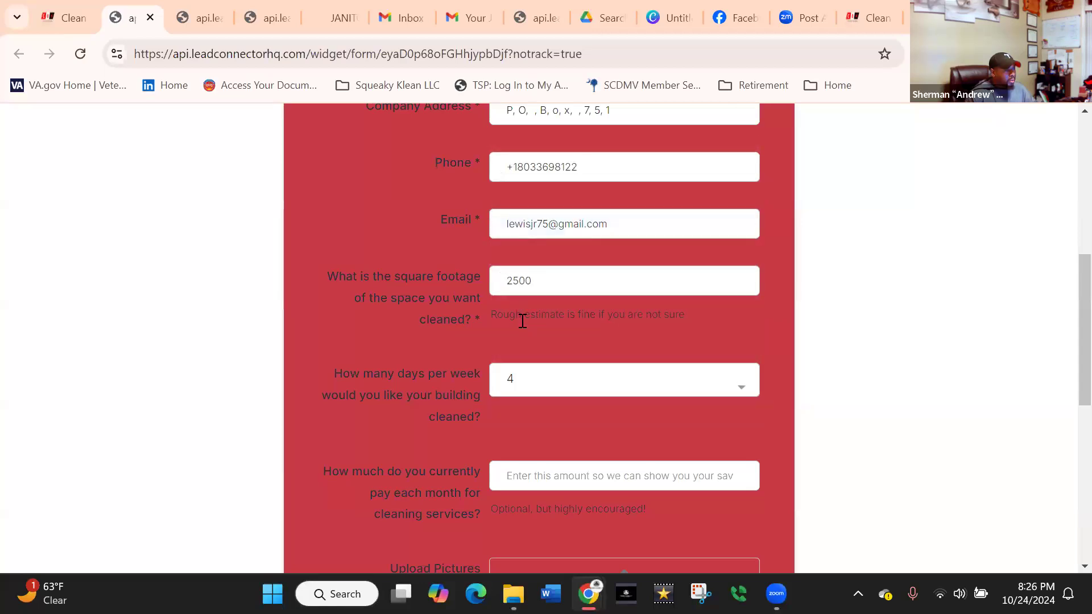
left_click(532, 383)
left_click(523, 200)
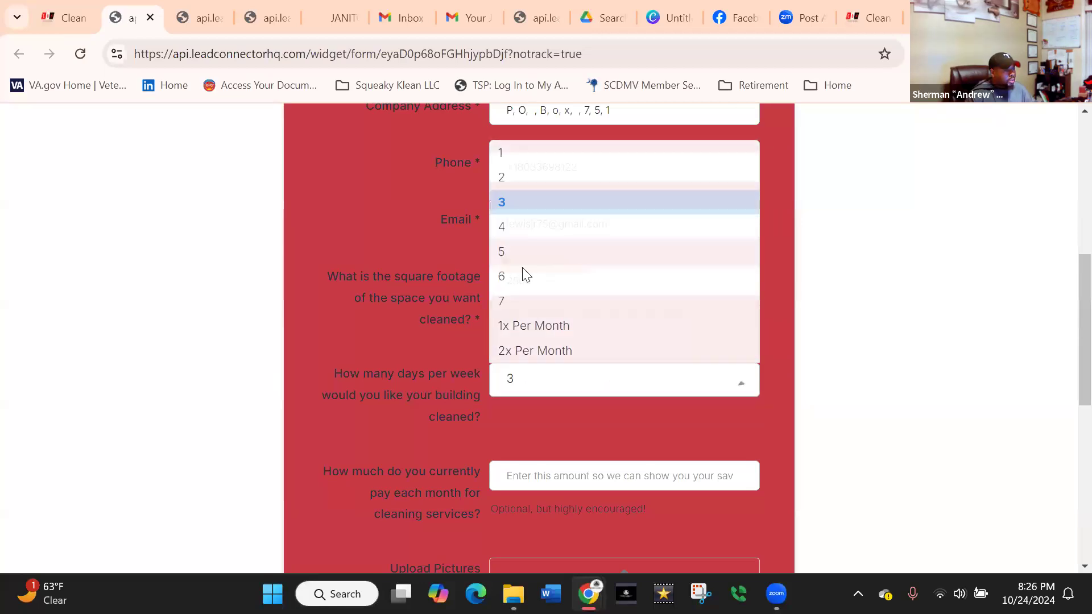
Enter 800 as the amount currently paid each month for cleaning services and go to the form's price quote button.
scroll(531, 433, "down", 3)
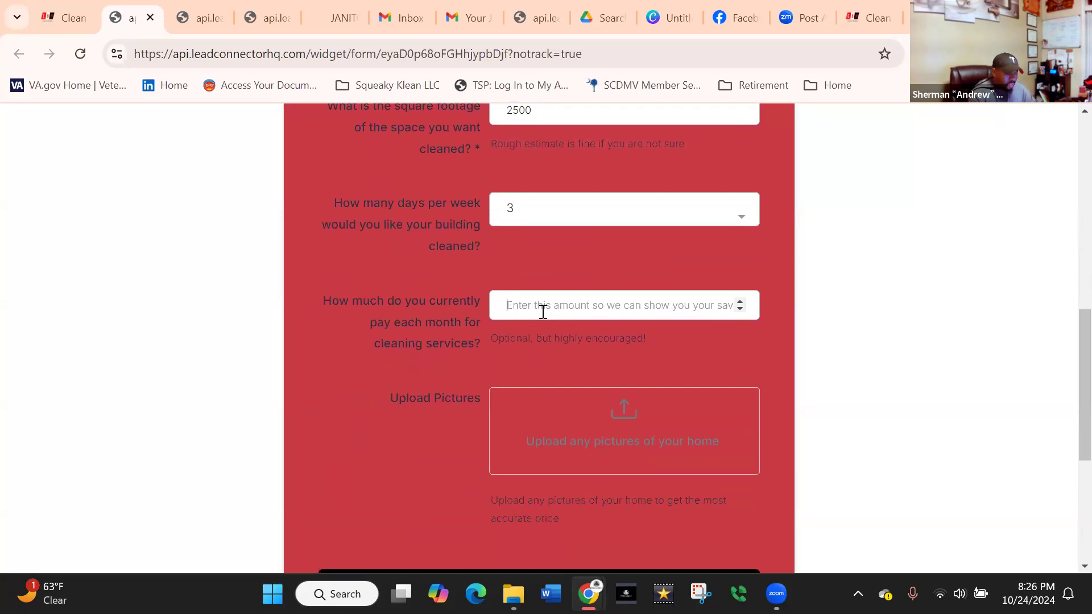
left_click(543, 312)
type("800")
scroll(603, 316, "down", 5)
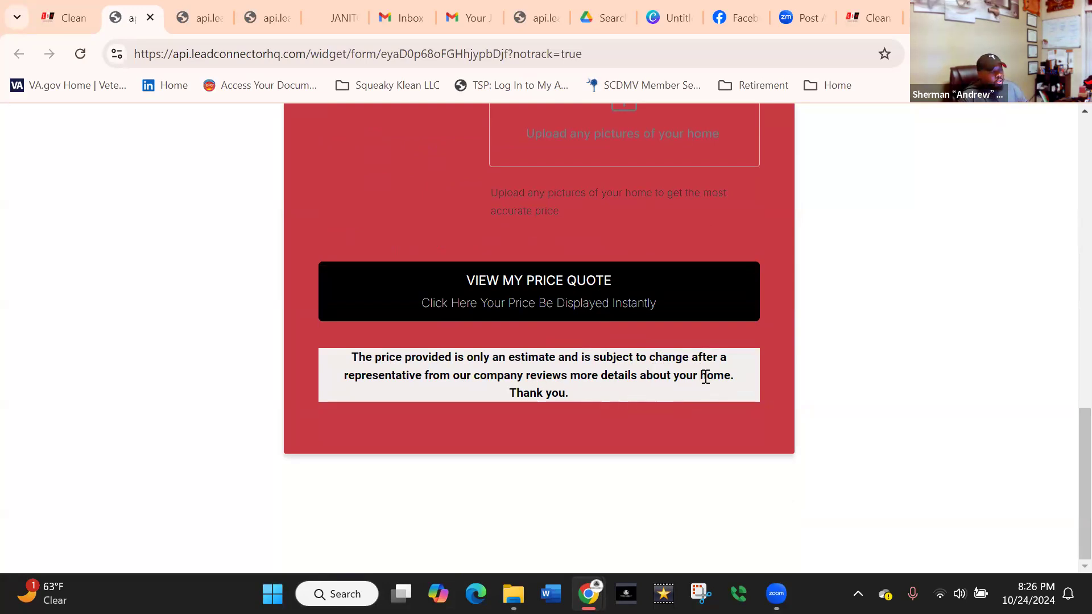
Submit the completed Janitorial Service Price Estimator form and view the displayed price quote down to its walkthrough consultation link.
left_click_drag(700, 376, 729, 374)
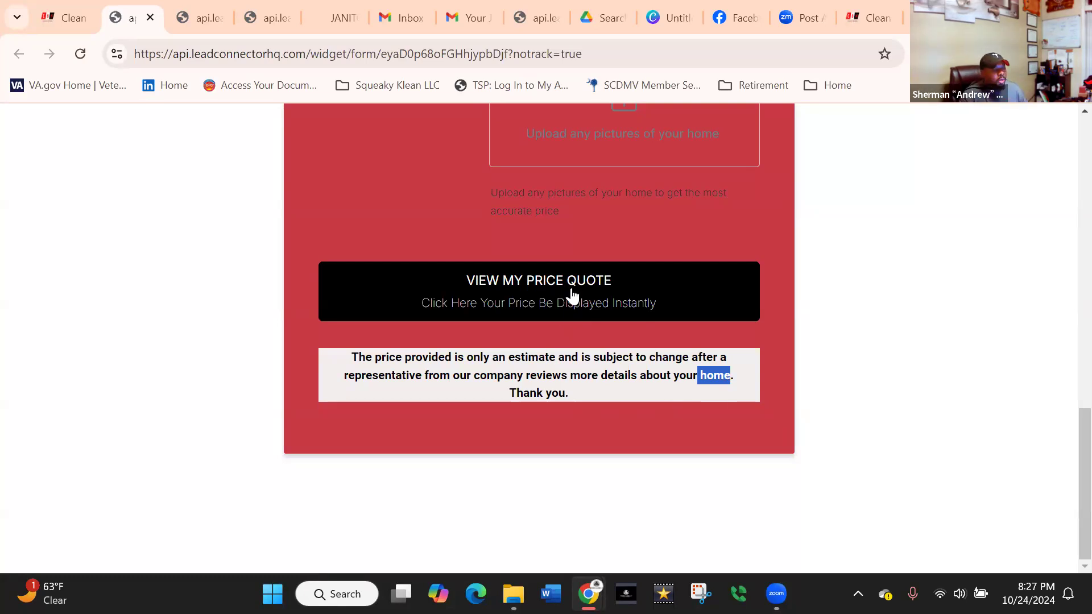
scroll(558, 451, "up", 3)
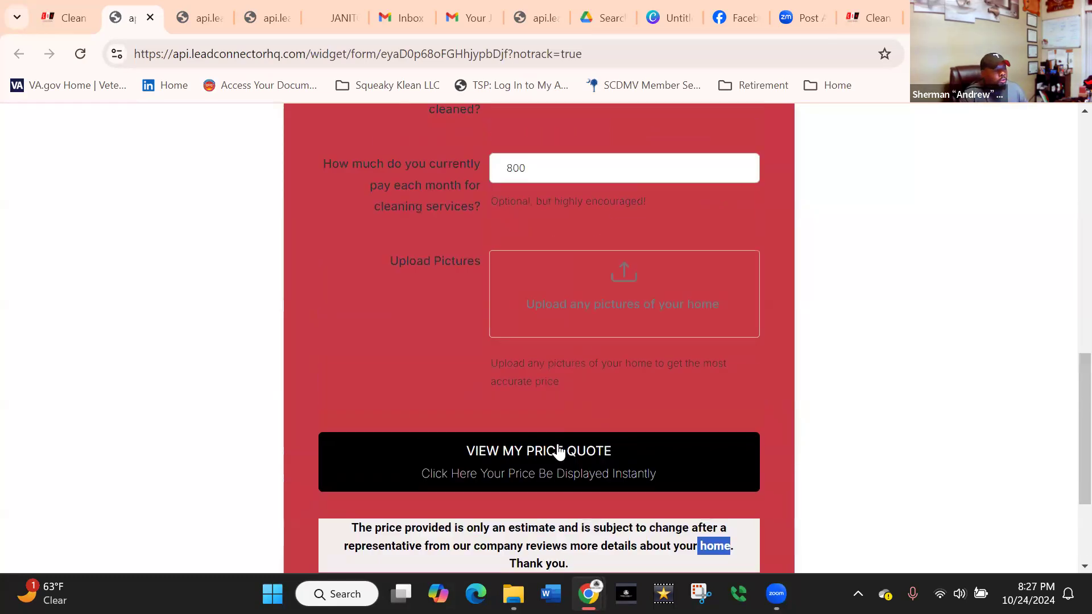
left_click(560, 471)
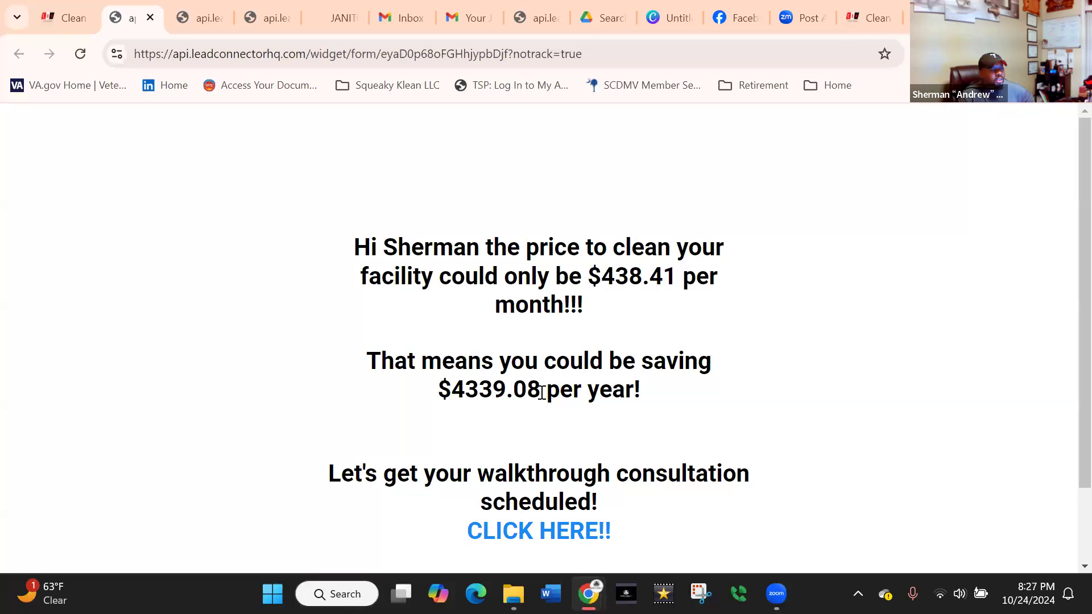
scroll(552, 381, "down", 2)
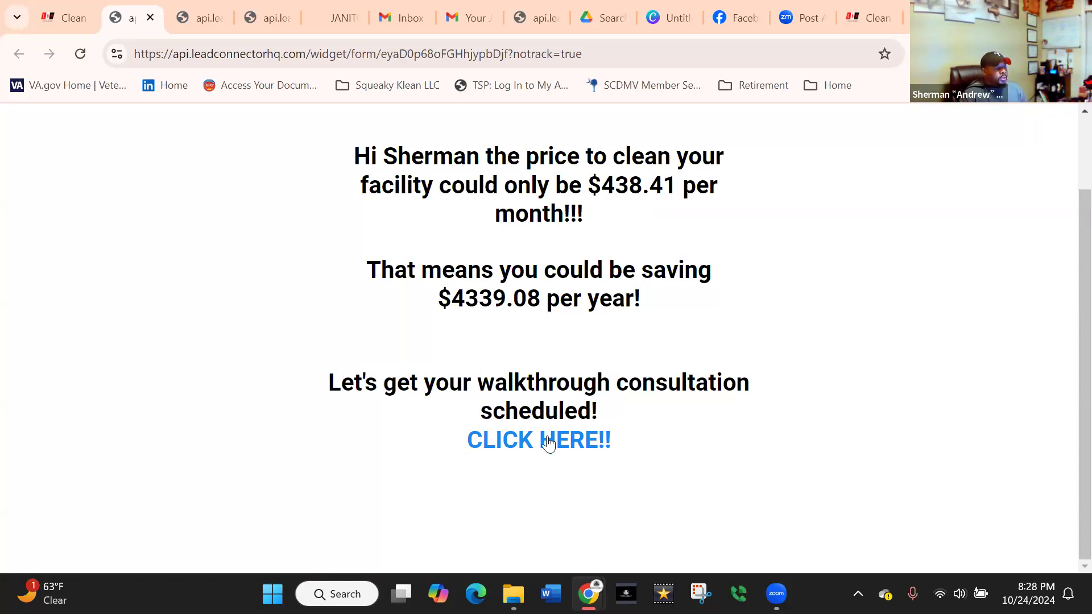
Switch to Gmail, open the newest Your Janitorial Price Estimate! message in the test recipient's inbox and follow its scheduling link.
left_click(404, 11)
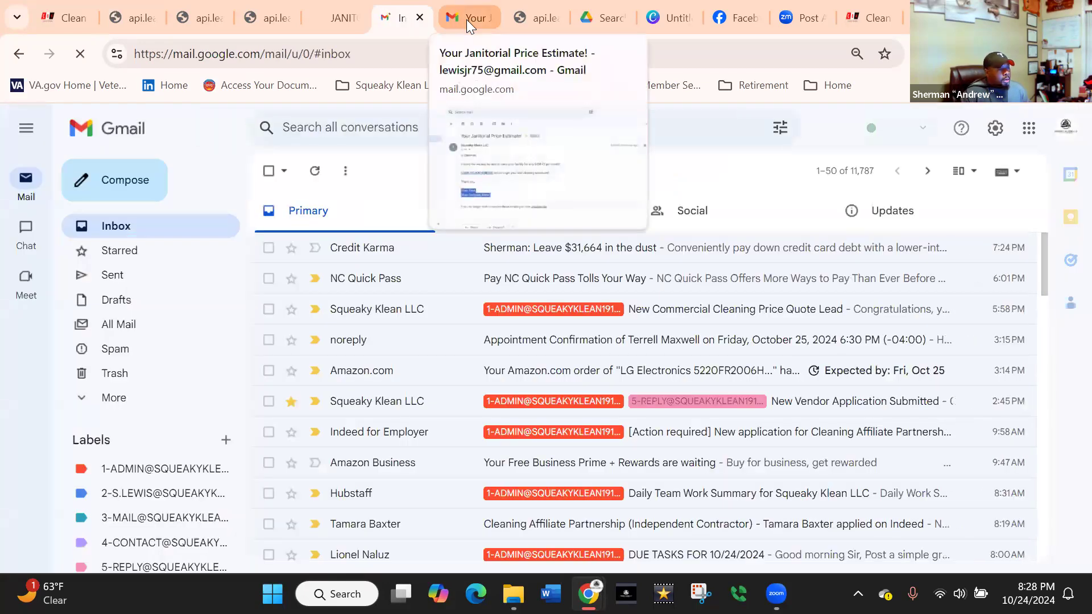
left_click(466, 20)
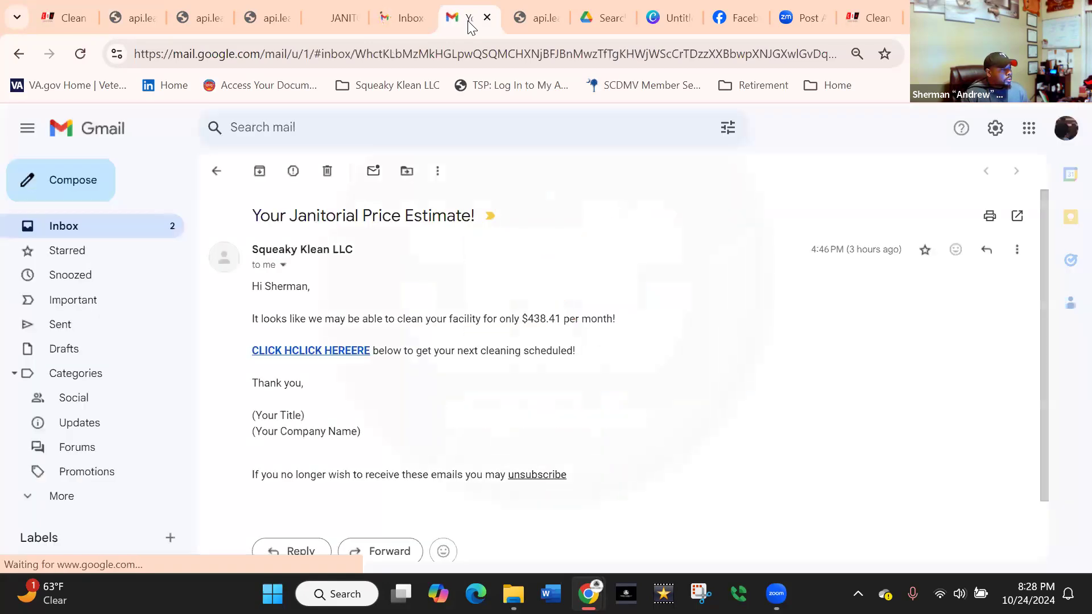
left_click(126, 234)
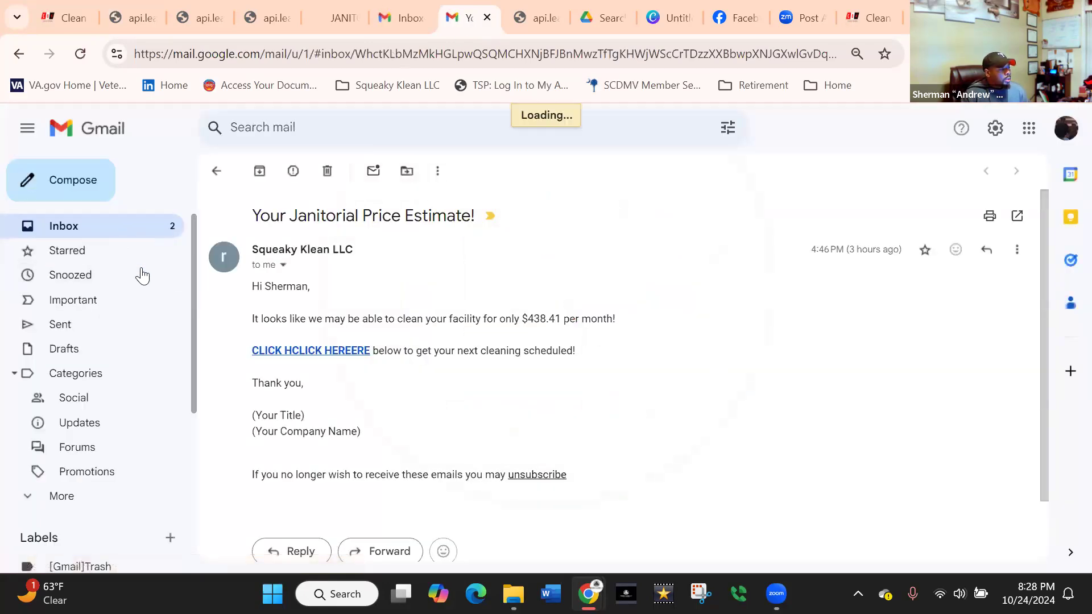
left_click(534, 256)
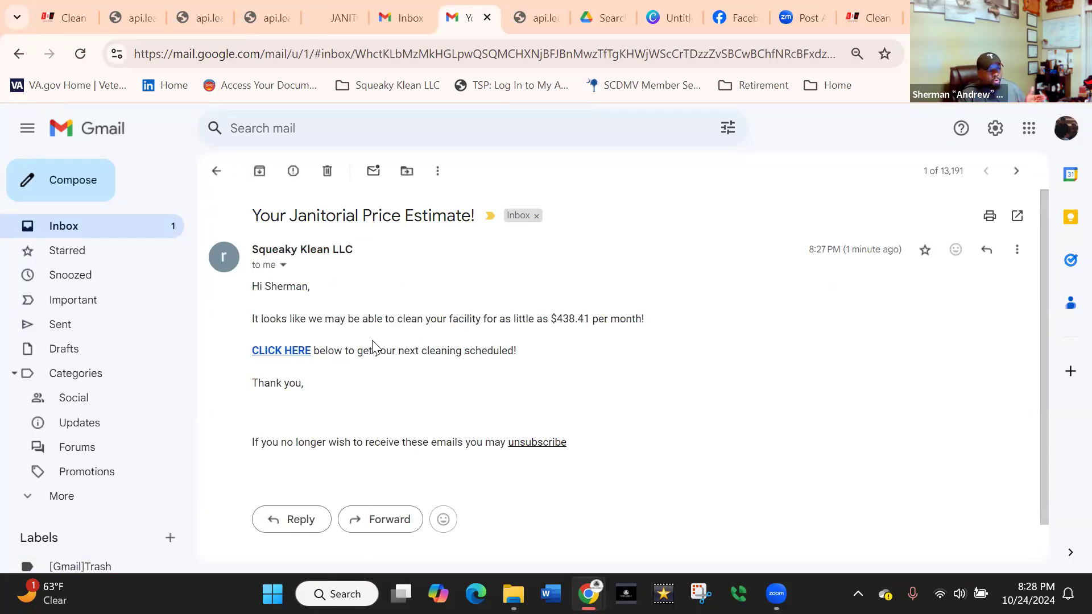
left_click(270, 351)
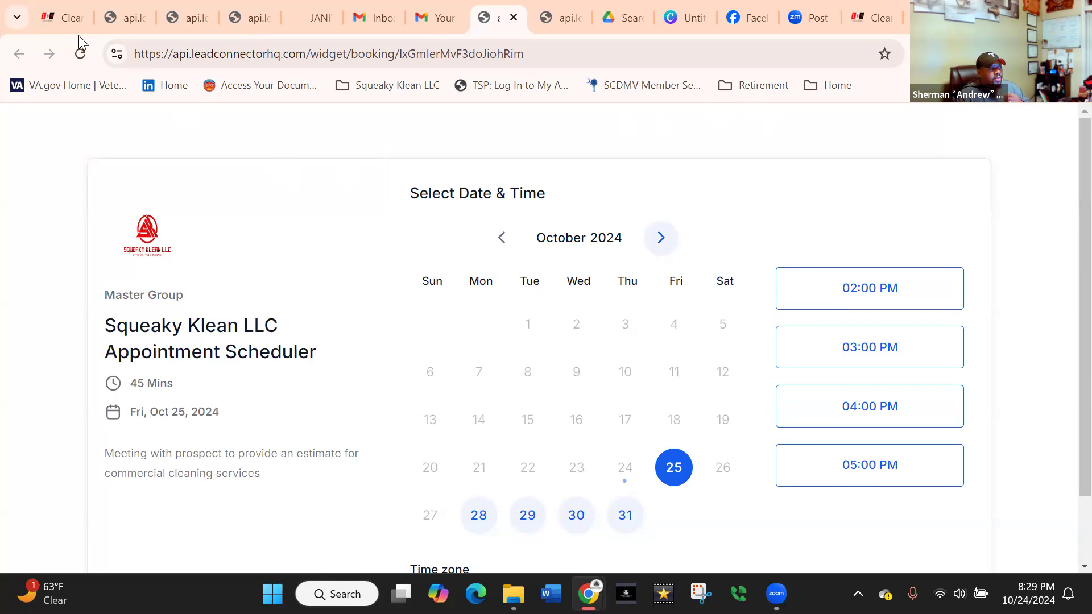
Return to the Clean Biz Network dashboard and open the Commercial Cleaning Instant Price Quote Funnel from the funnels list.
left_click(62, 17)
left_click(31, 123)
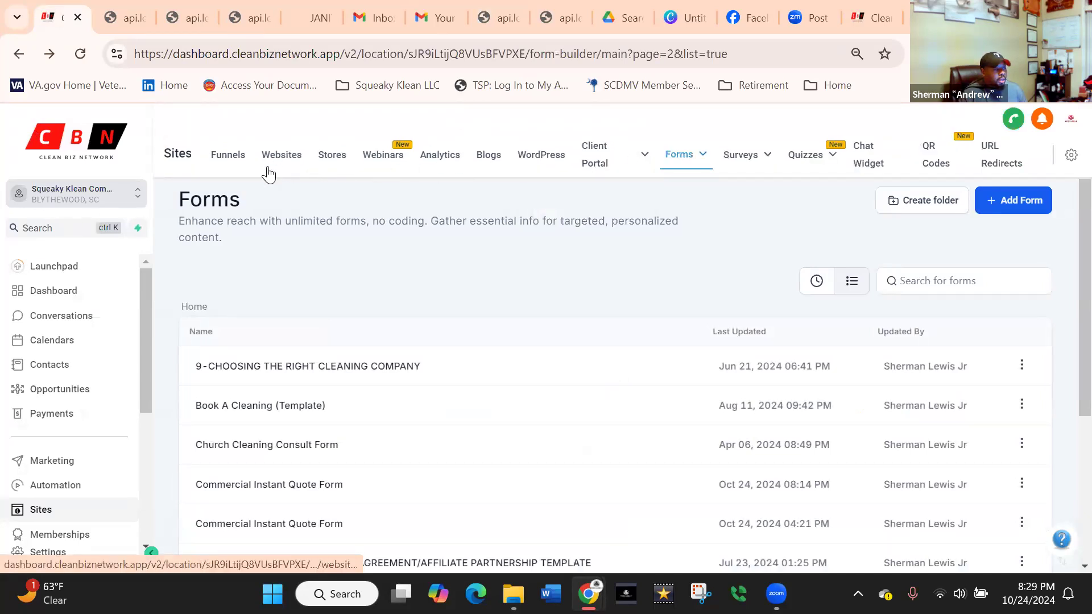
left_click(221, 161)
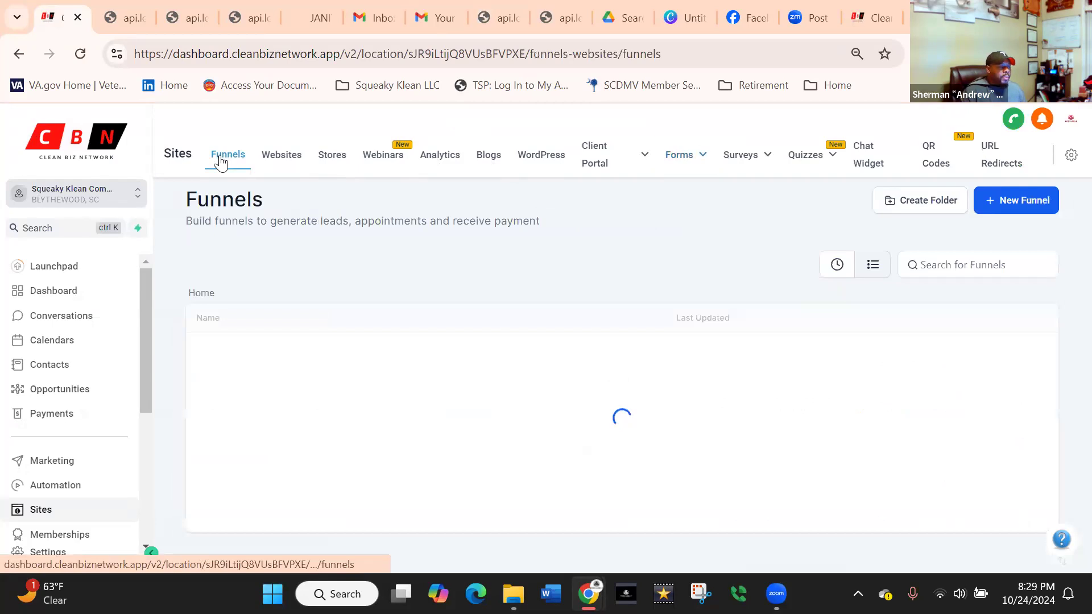
scroll(322, 339, "down", 3)
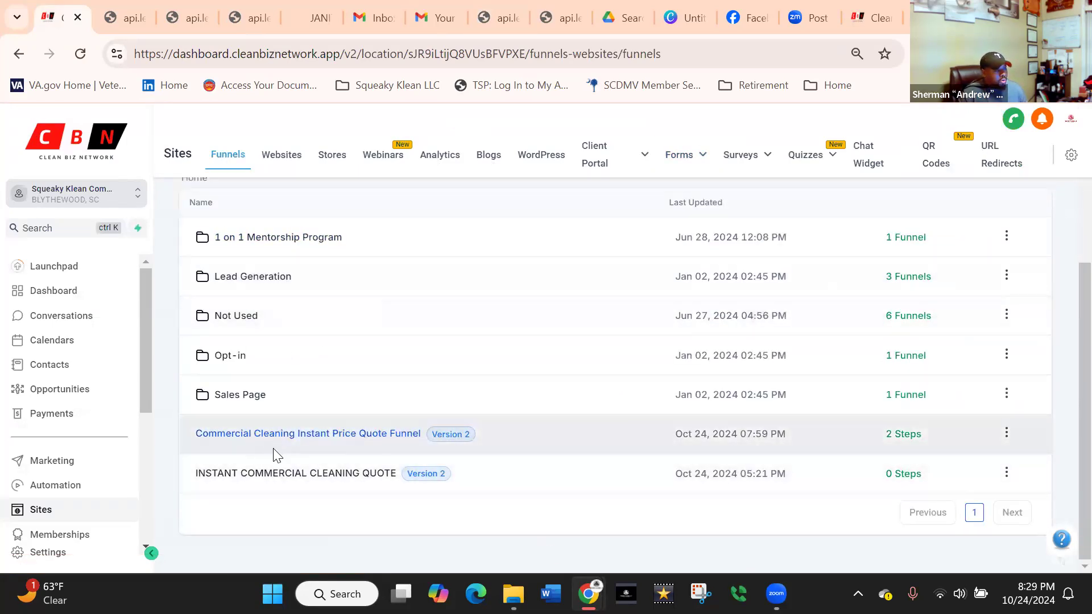
left_click(388, 438)
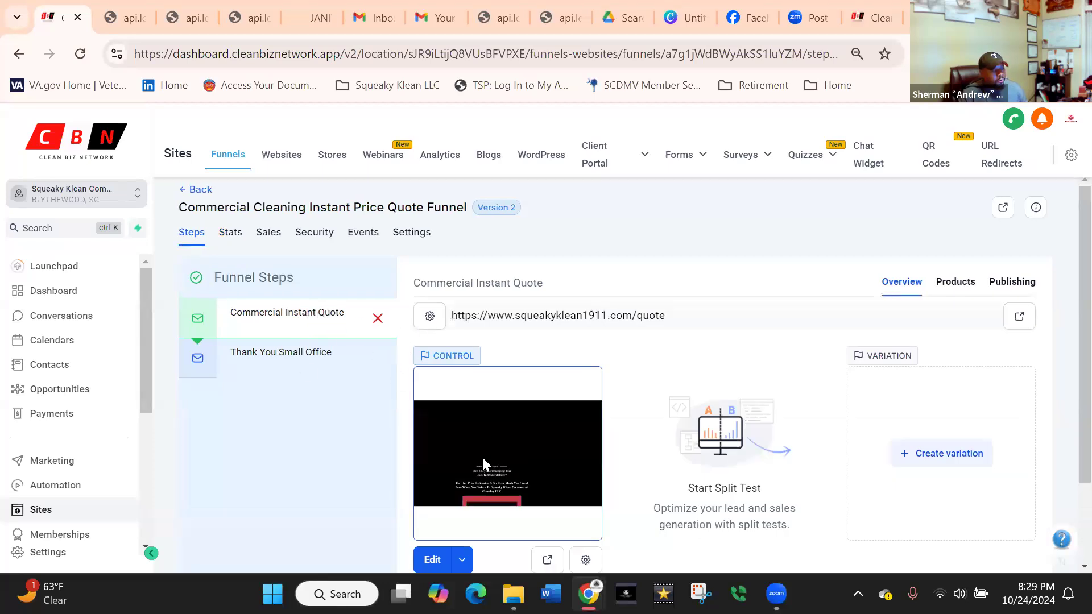
Open the live page of the funnel's Commercial Instant Quote step and review its headline, estimator form, consultation section and footer.
scroll(506, 460, "down", 2)
scroll(505, 434, "up", 2)
scroll(505, 453, "down", 2)
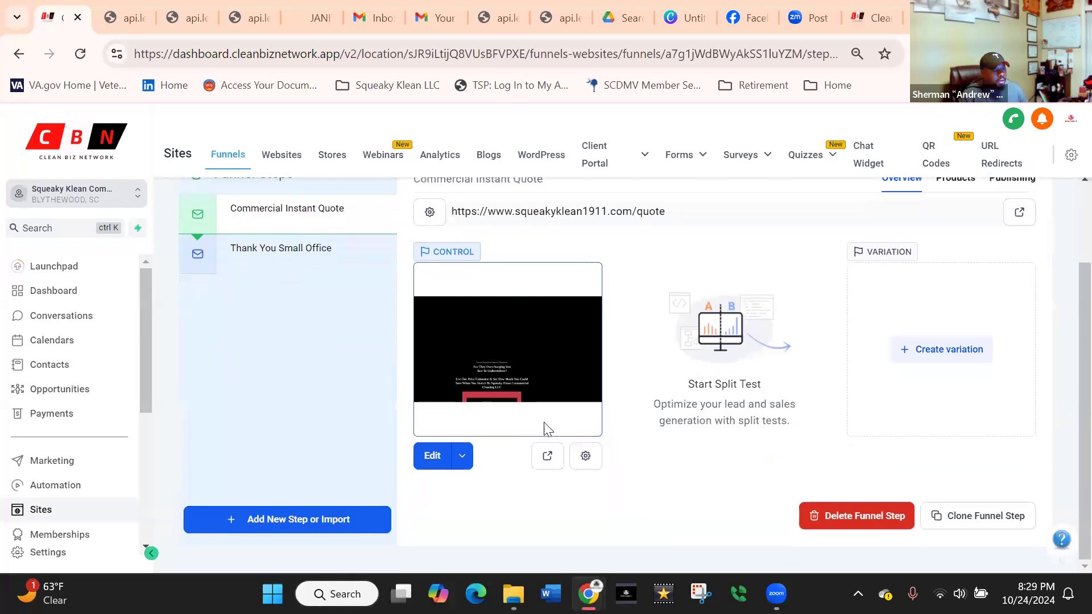
left_click(546, 456)
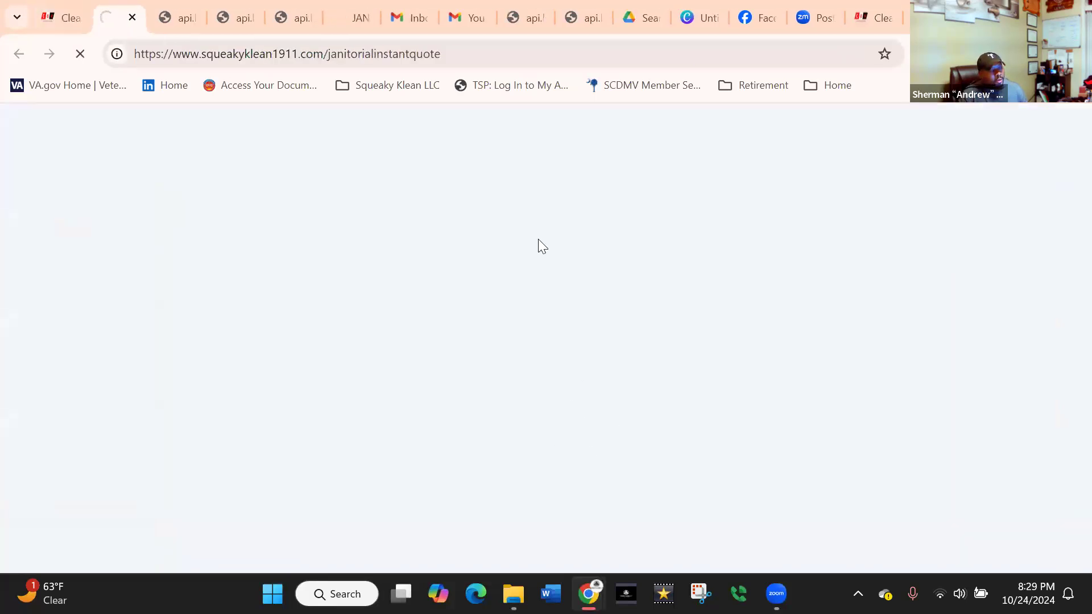
scroll(572, 308, "down", 5)
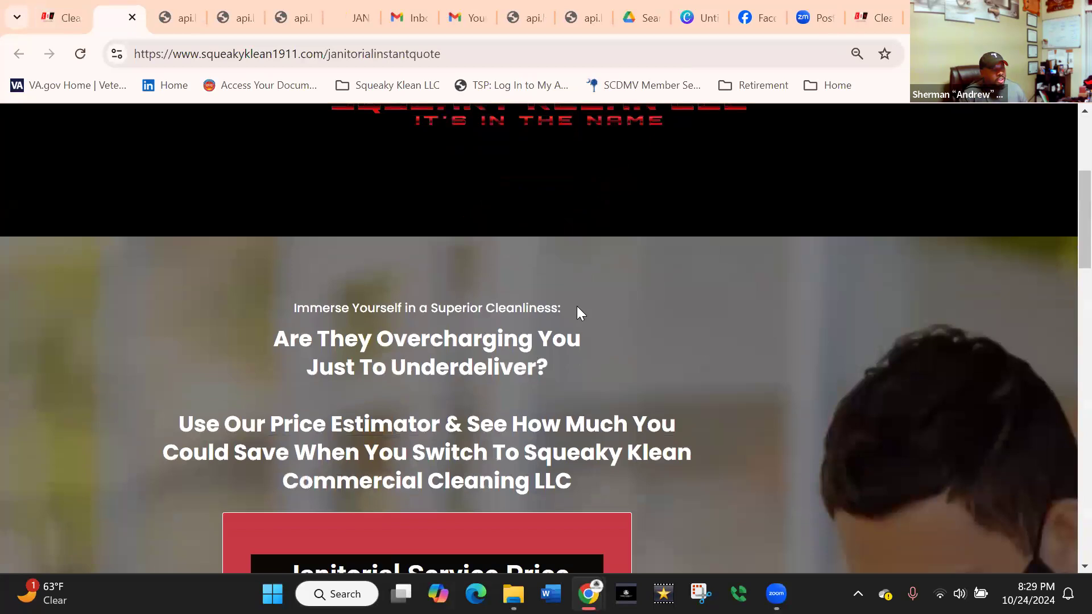
scroll(1064, 211, "down", 5)
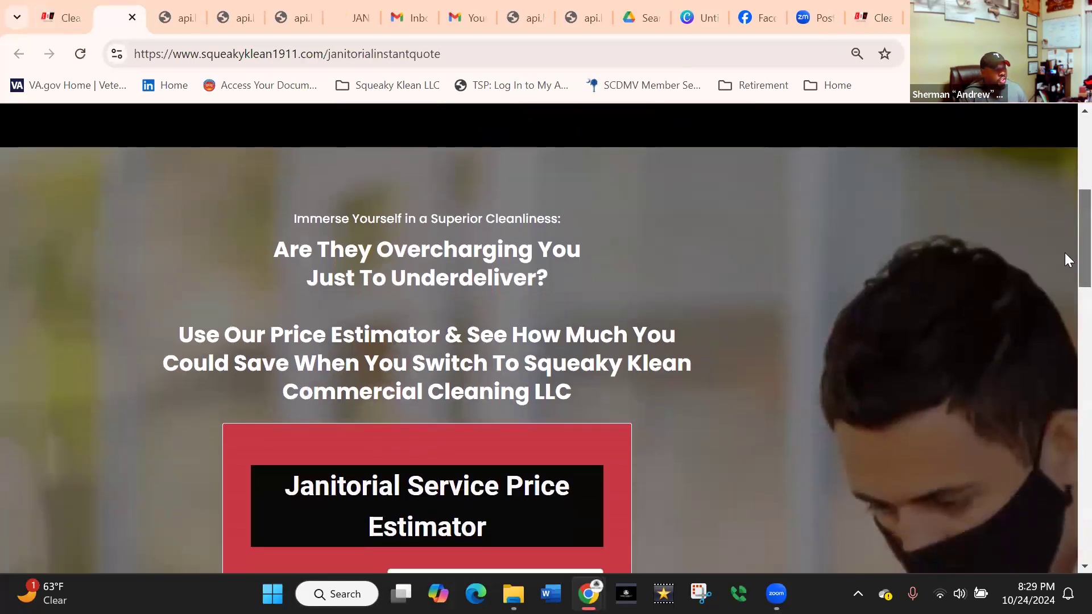
scroll(1064, 302, "down", 7)
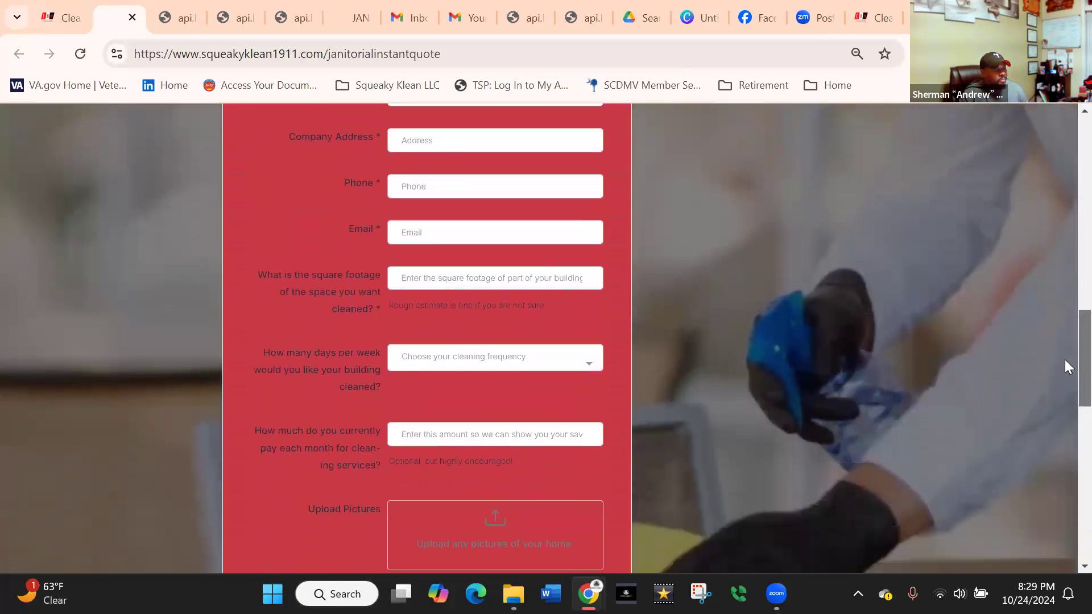
scroll(1064, 402, "down", 9)
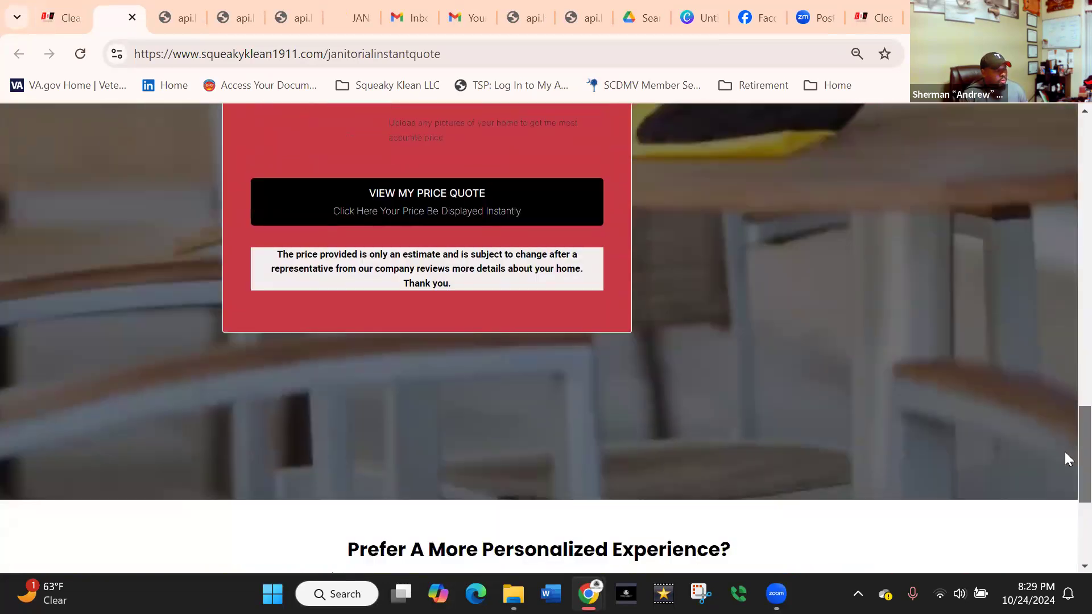
scroll(1068, 493, "down", 1)
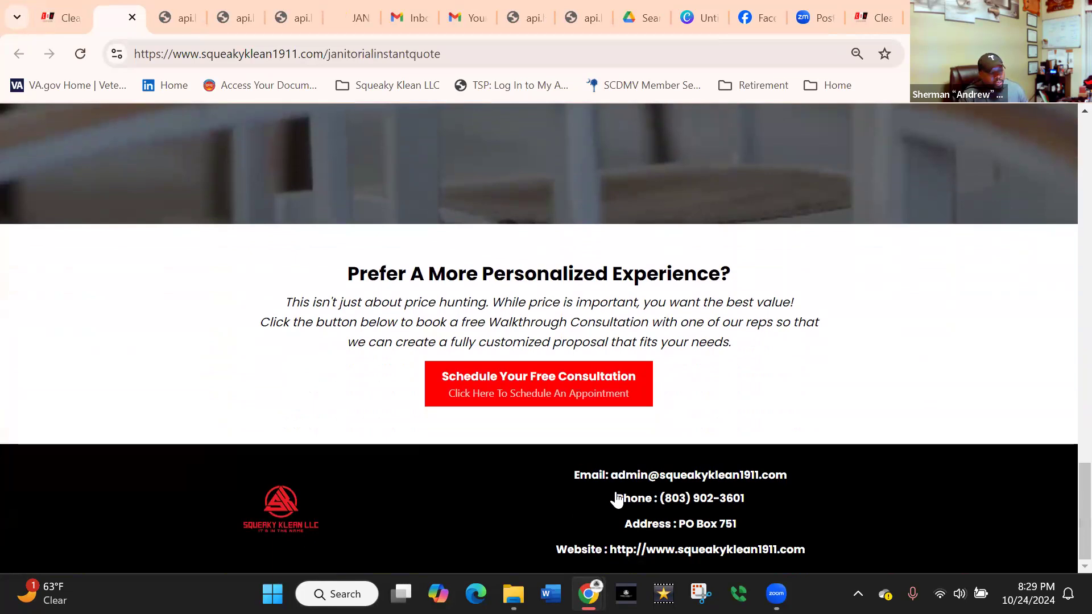
left_click_drag(1063, 508, 1035, 158)
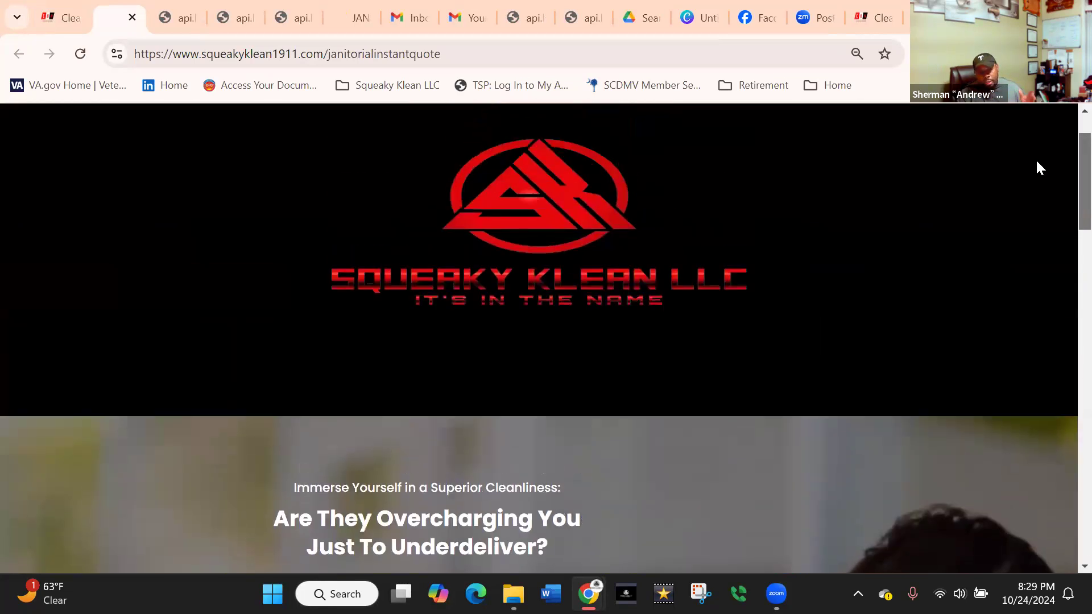